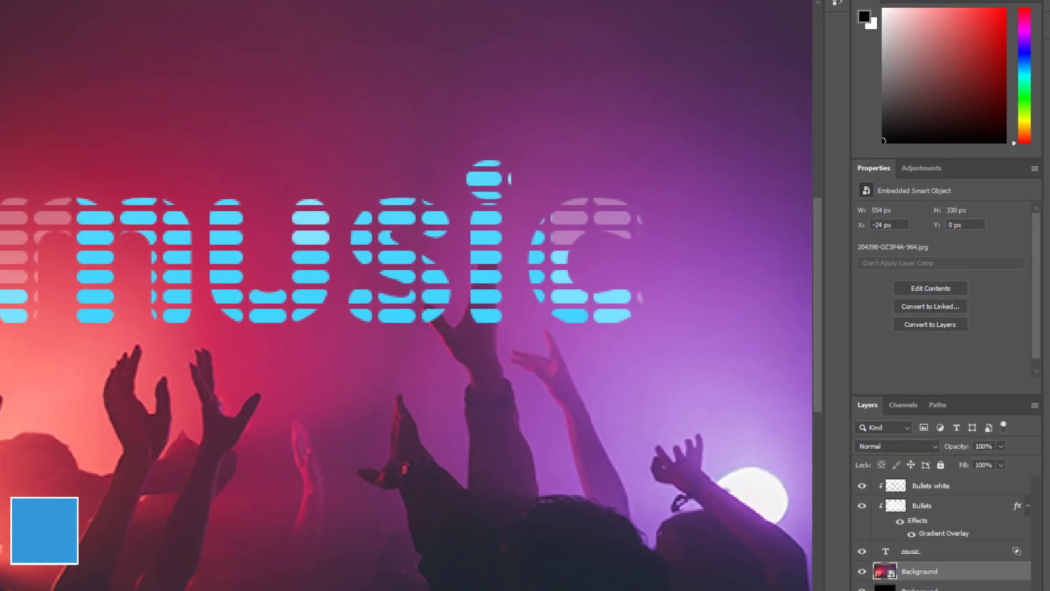
Create a new 530 × 330 px, 72 ppi document named 'Equalizer Texteffect'.
key(ctrl+n)
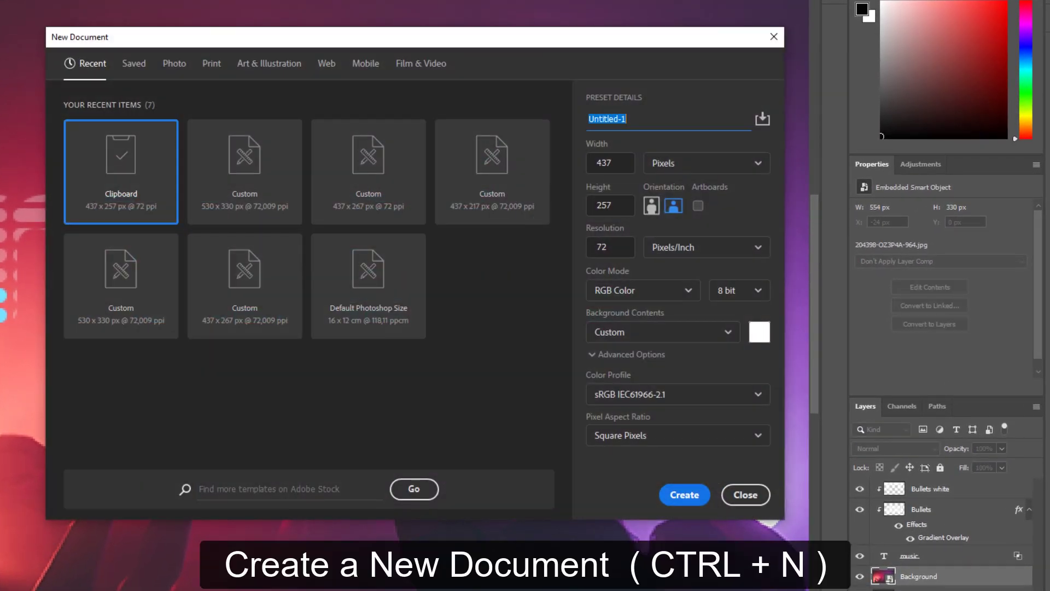
text(Equ)
text(alizer Texteffect)
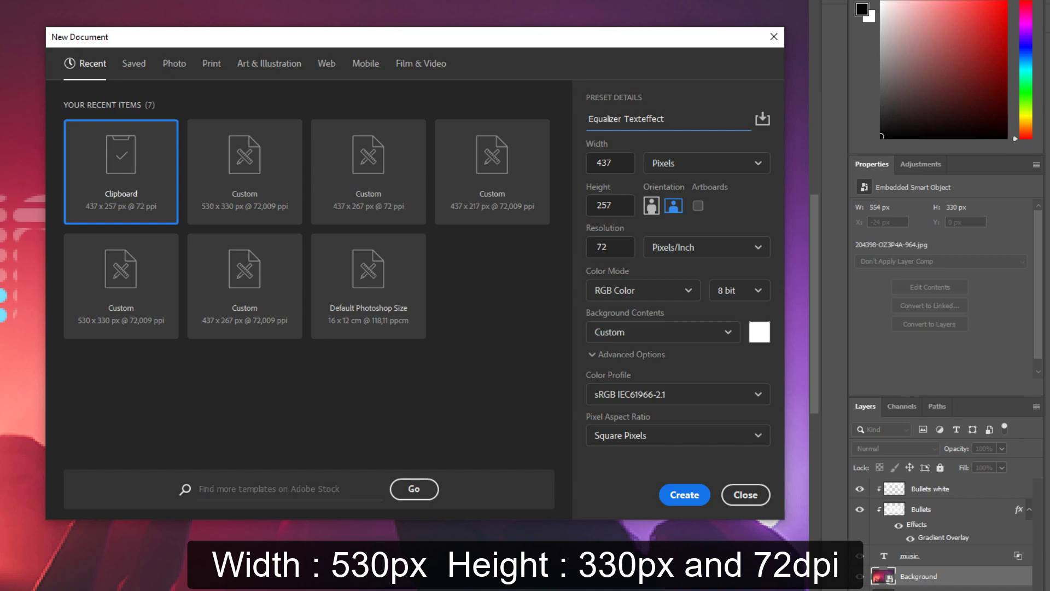
key(Tab)
key(Tab)
key(Tab)
key(Tab)
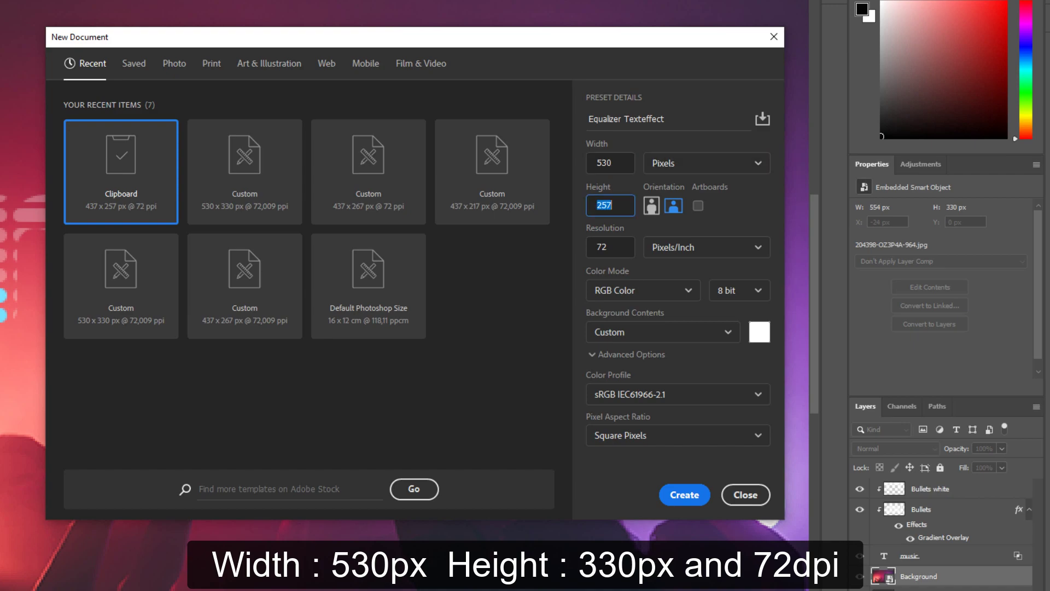
text(330)
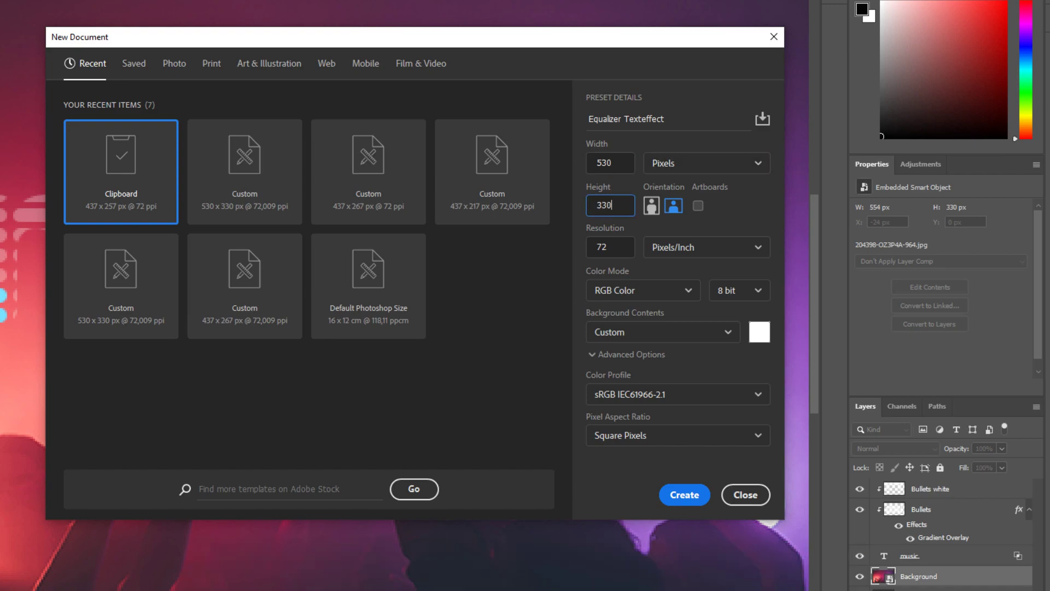
key(Tab)
key(Tab)
key(Tab)
key(Tab)
key(Return)
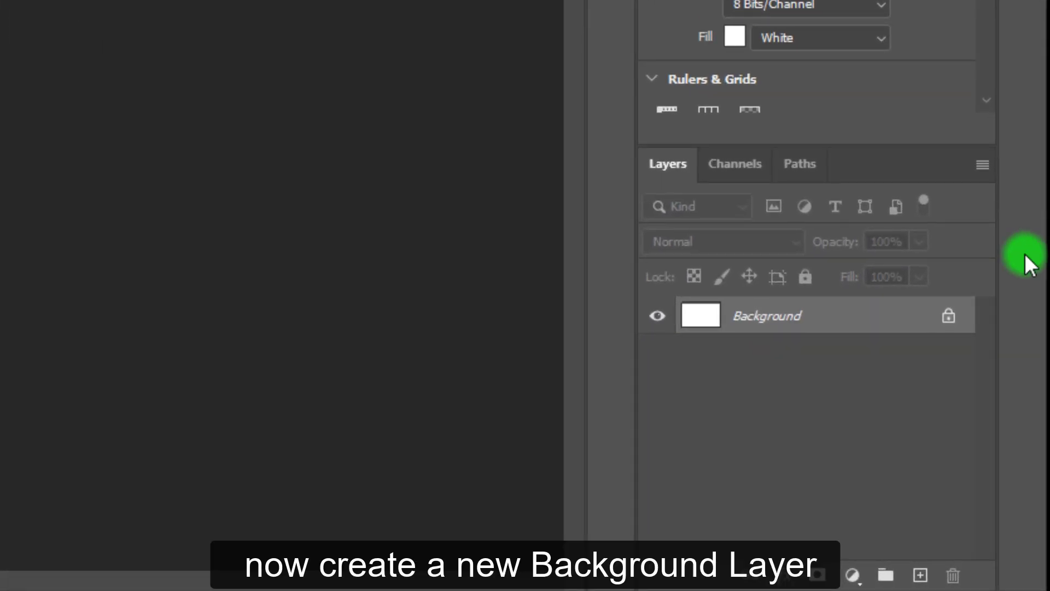
Unlock the Background layer, then rename the resulting Layer 0 back to 'Background'.
click(946, 320)
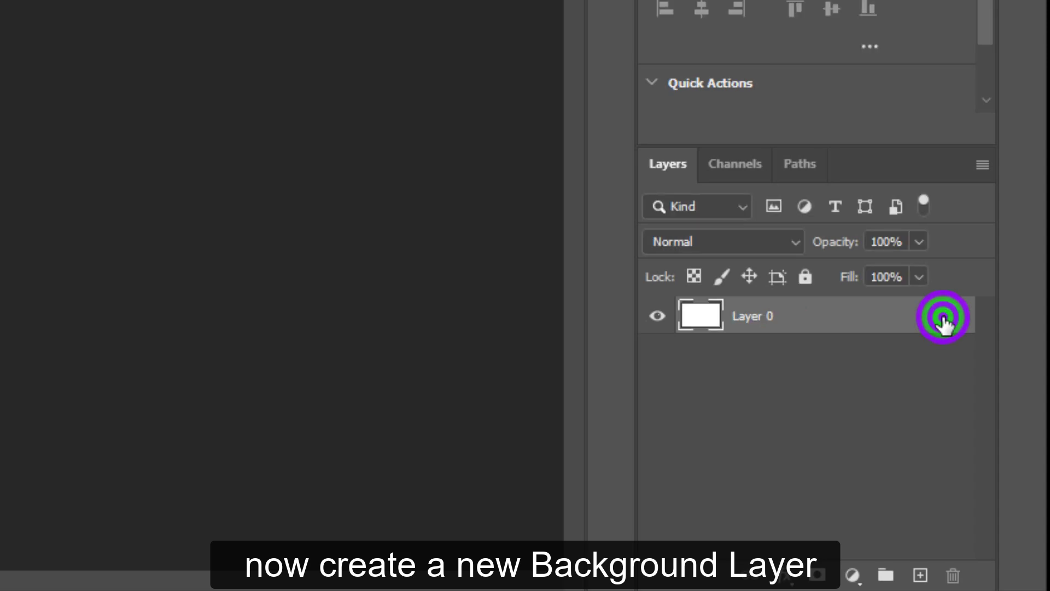
double_click(749, 322)
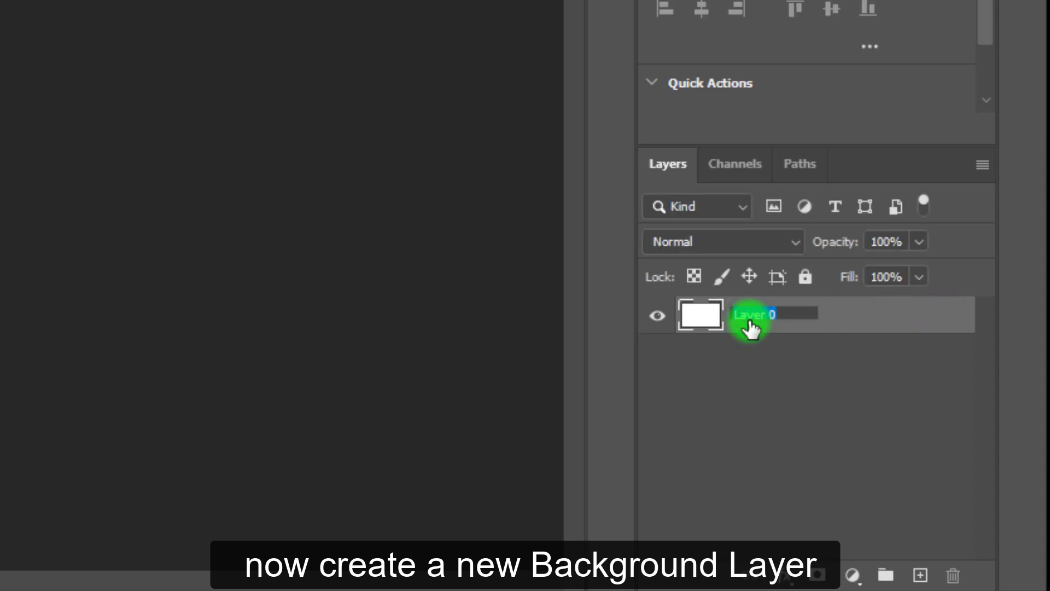
text(Backgrou)
text(nd)
key(Return)
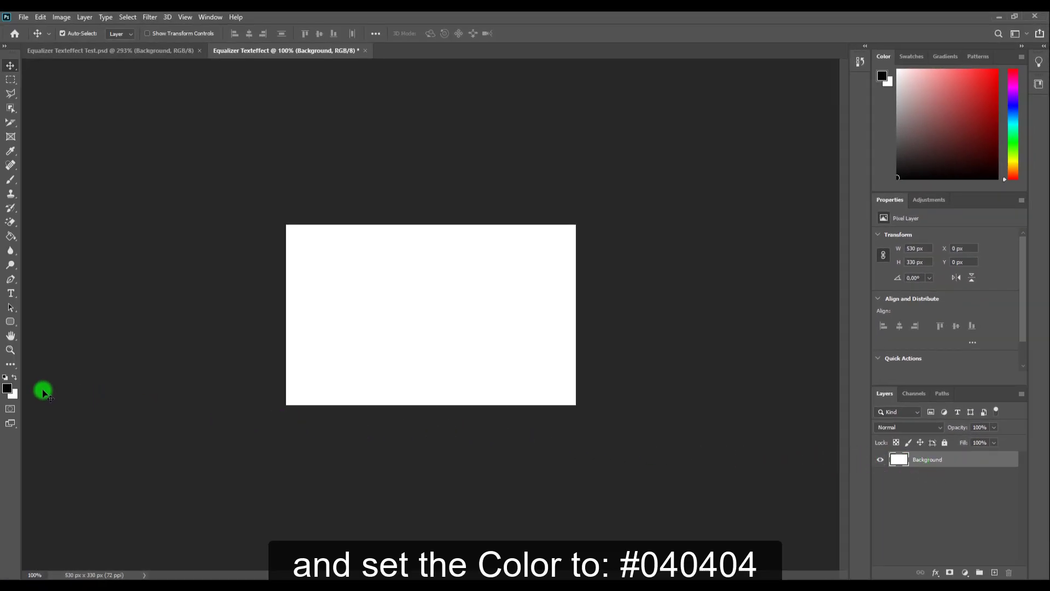
Set the foreground colour to 040404, paint-bucket fill the canvas, and fit it to the window.
click(8, 388)
text(040404)
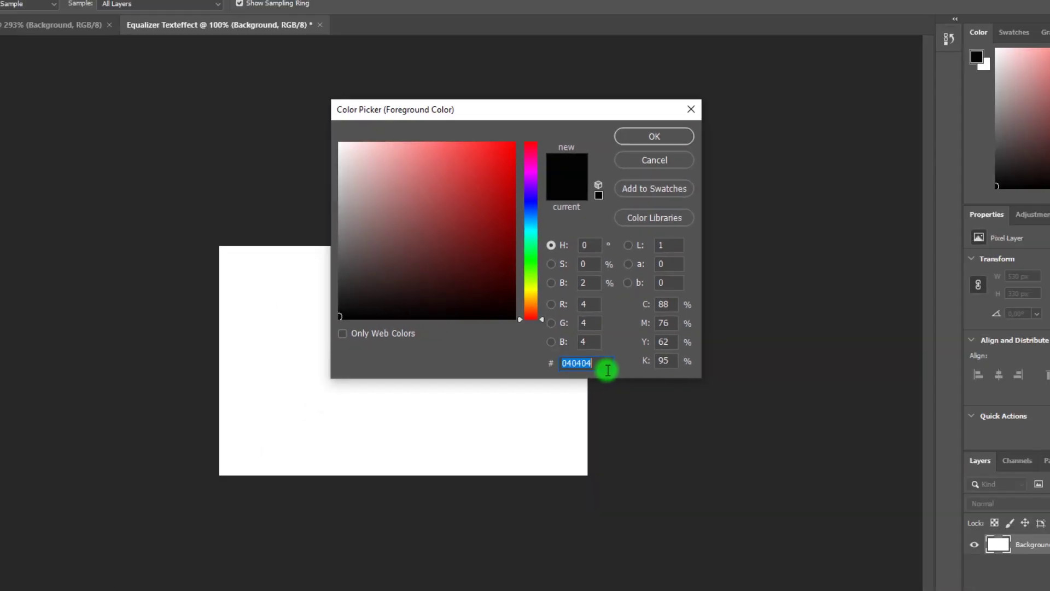
key(Return)
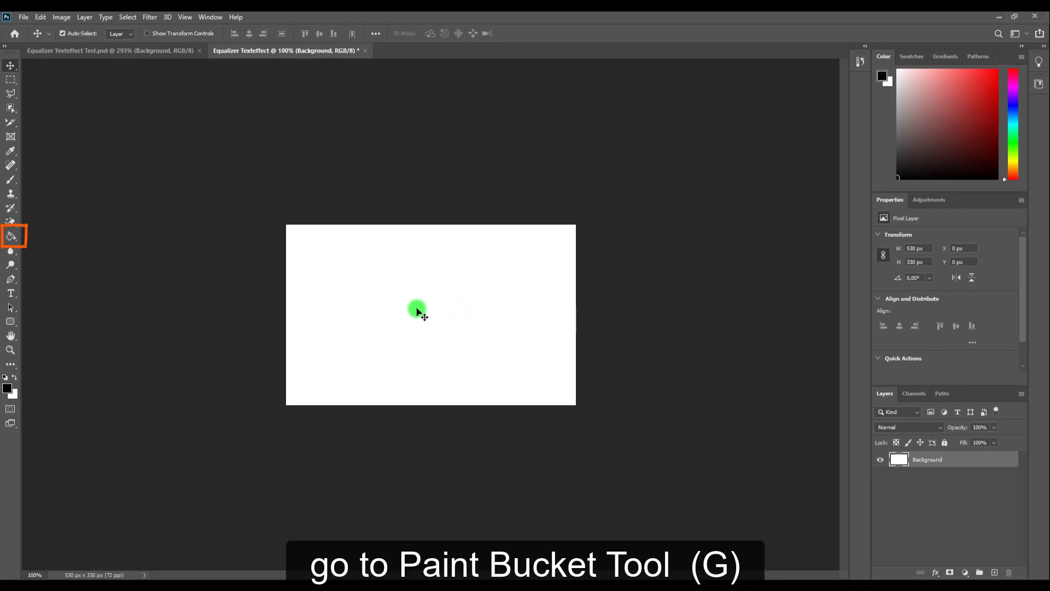
key(g)
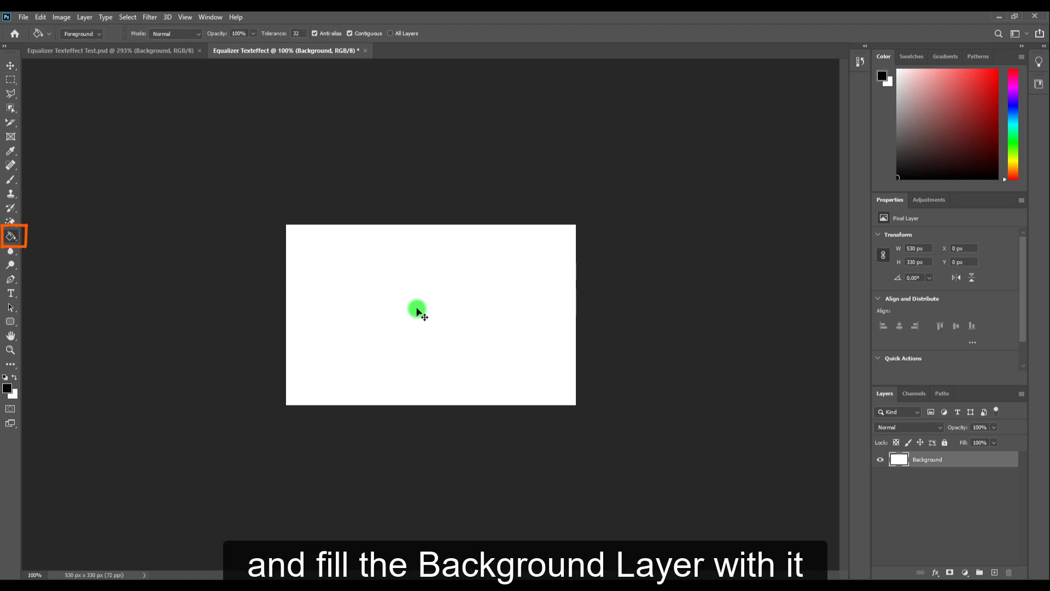
click(417, 310)
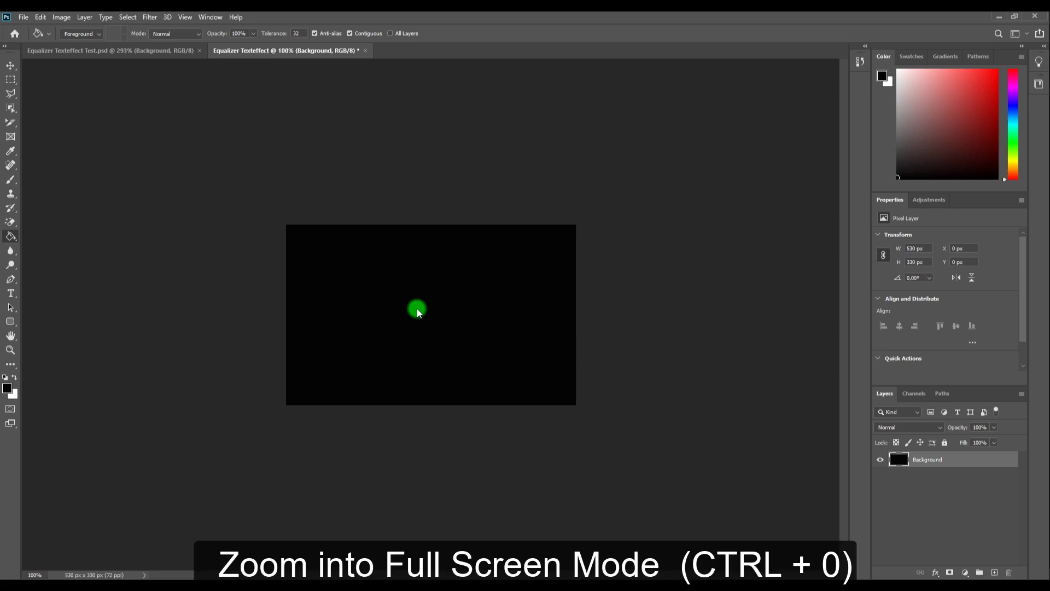
key(ctrl+0)
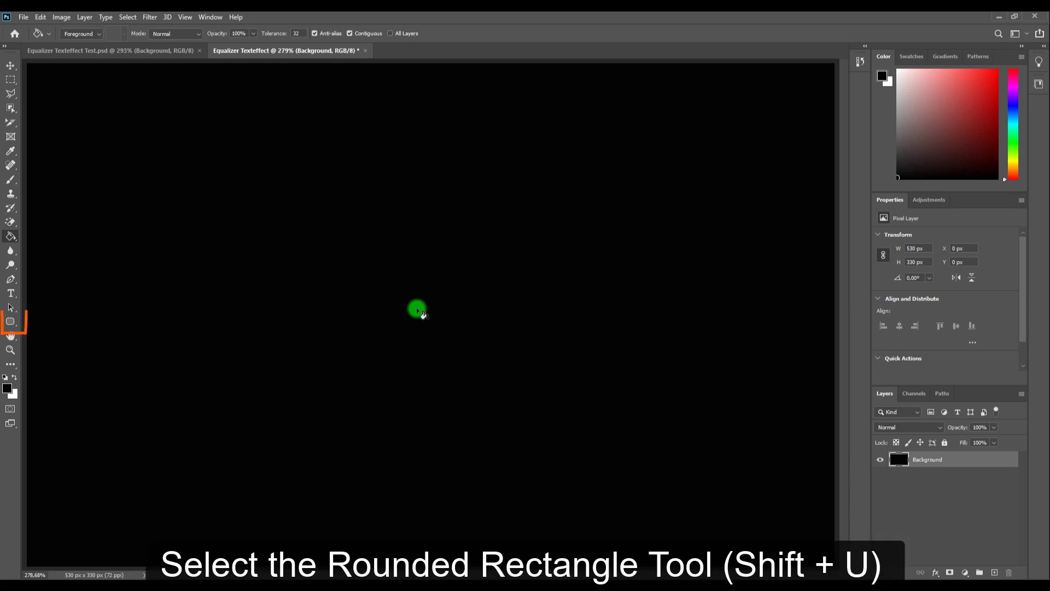
Switch to the Rounded Rectangle Tool and set its shape fill to white.
key(shift+u)
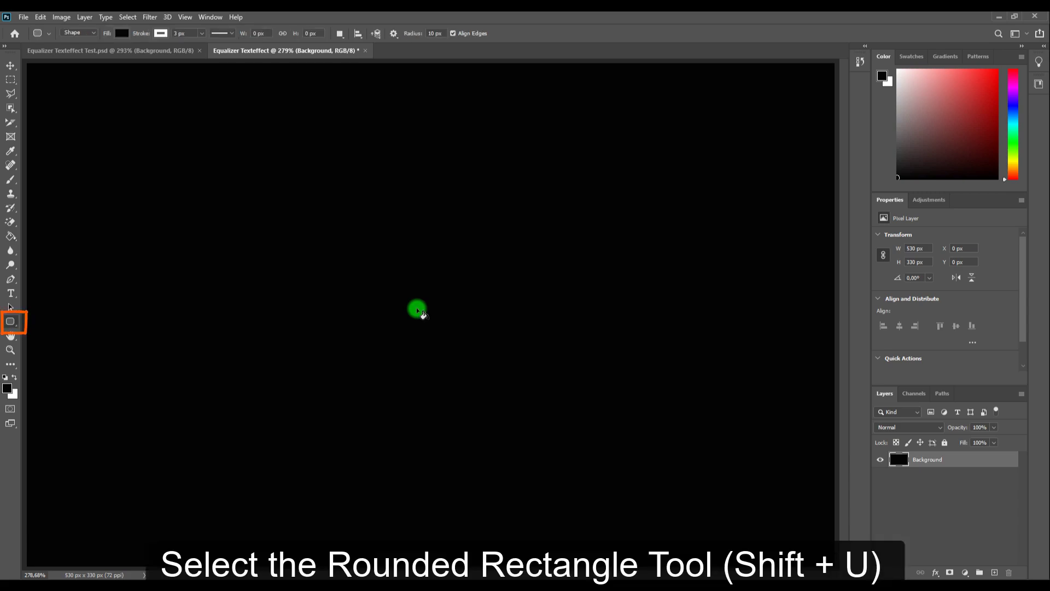
key(shift+u)
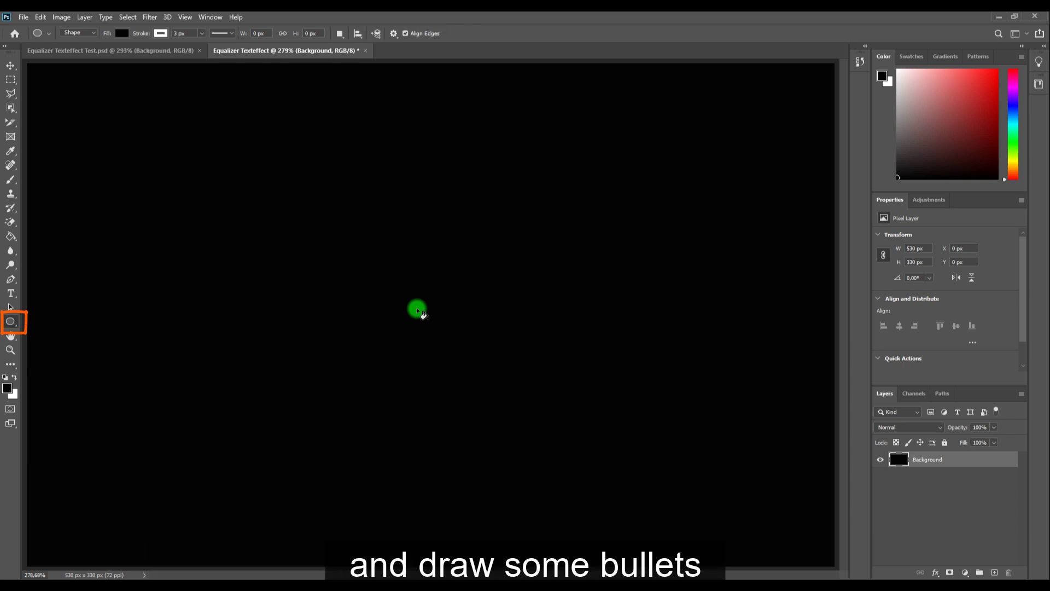
key(shift+u)
key(shift+u)
key(shift+u)
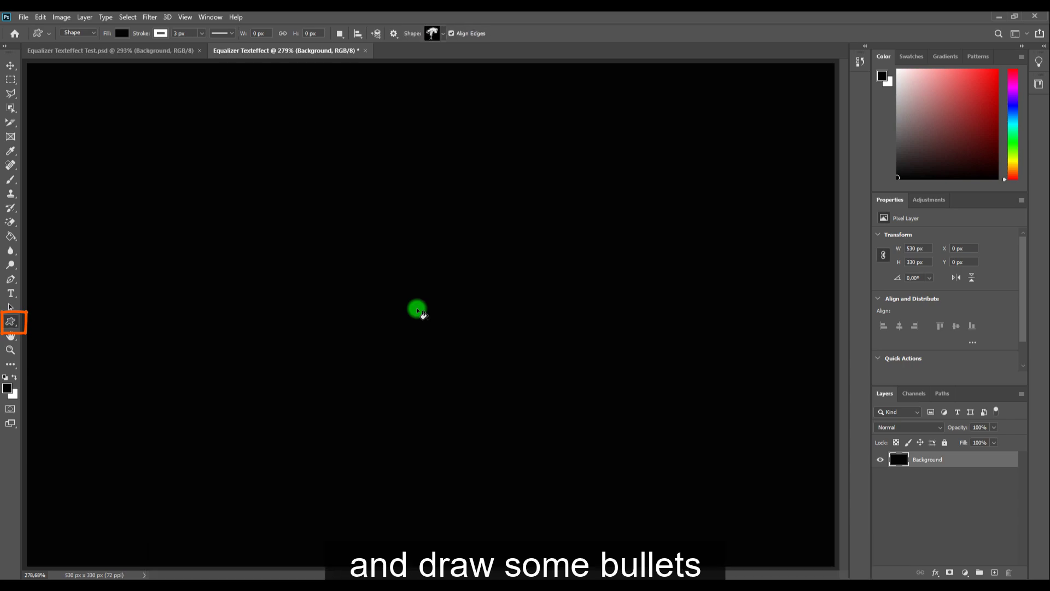
key(shift+u)
key(shift+u)
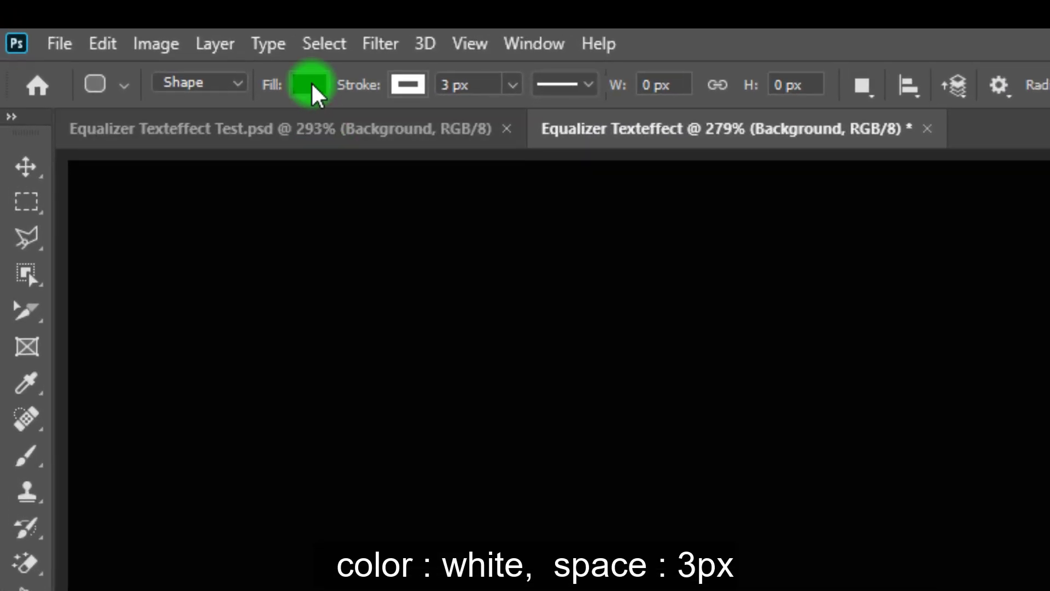
click(148, 41)
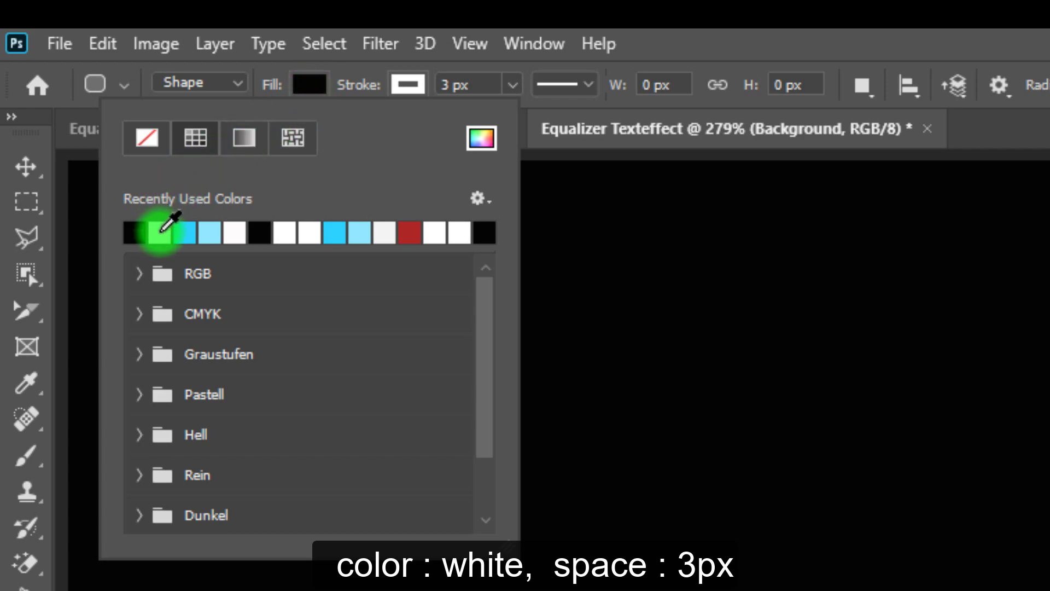
click(161, 232)
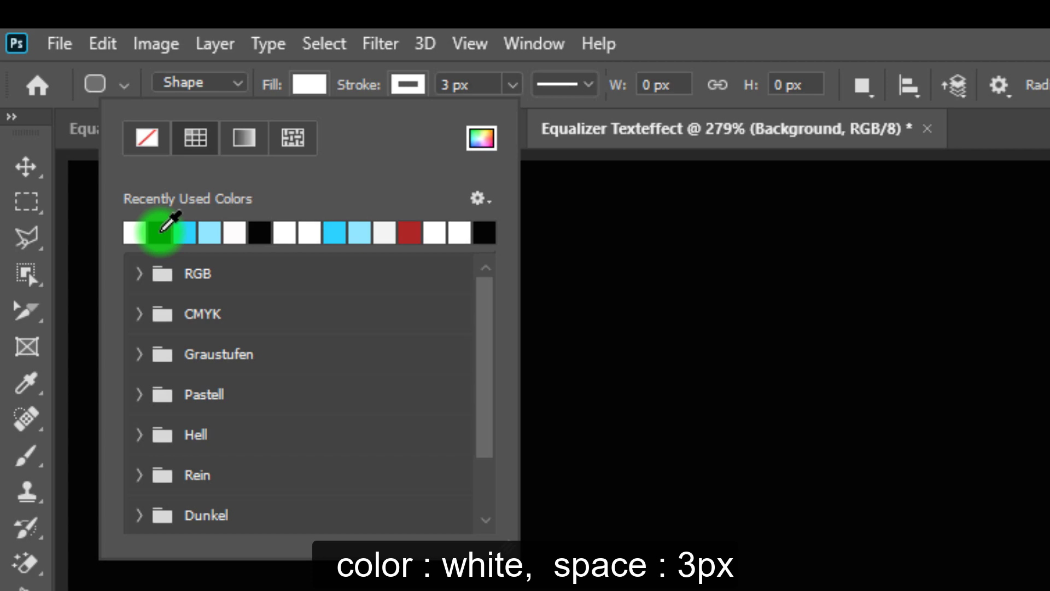
click(160, 231)
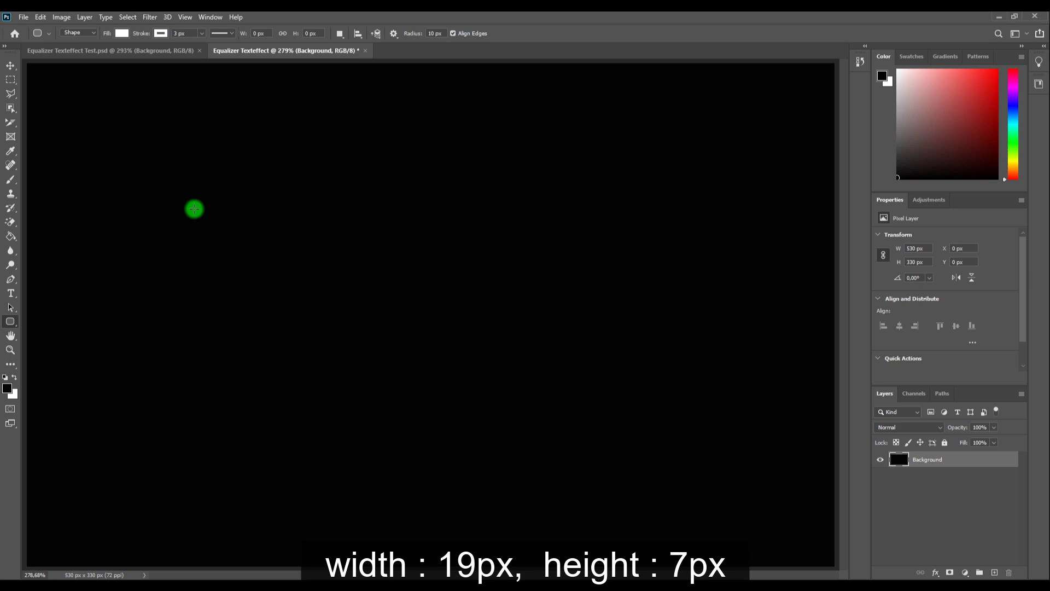
Draw a 19 × 7 px rounded bar, copy it into a row of five, and select all five layers.
drag(194, 208, 221, 218)
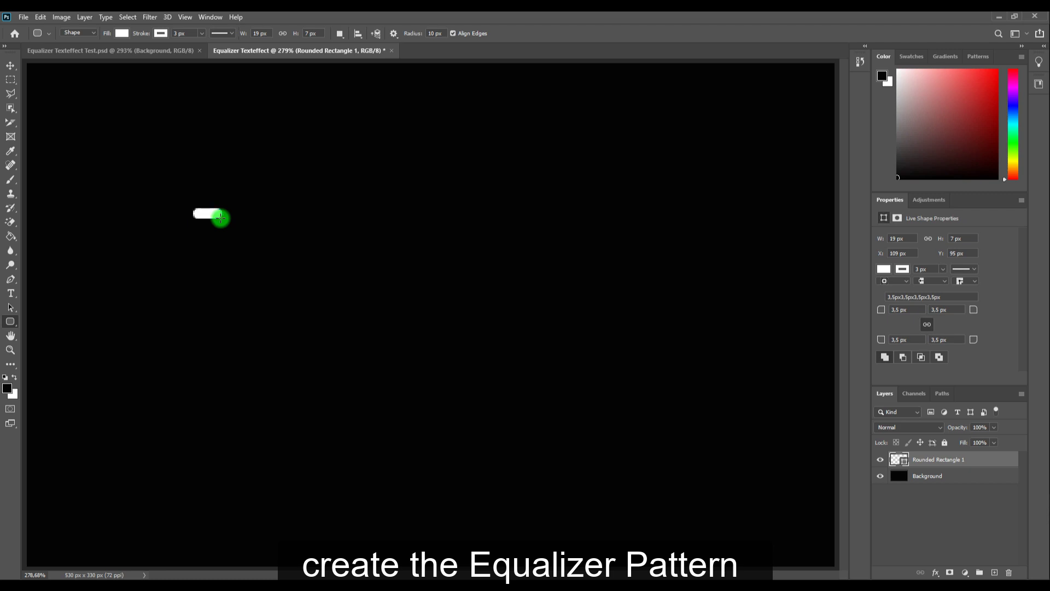
key(v)
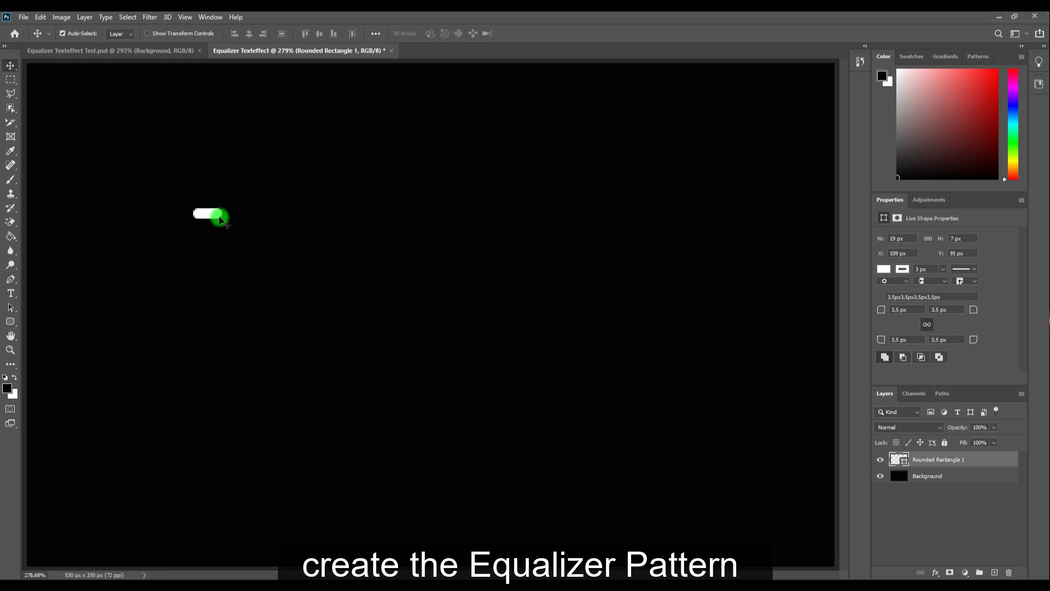
drag(208, 214, 239, 215)
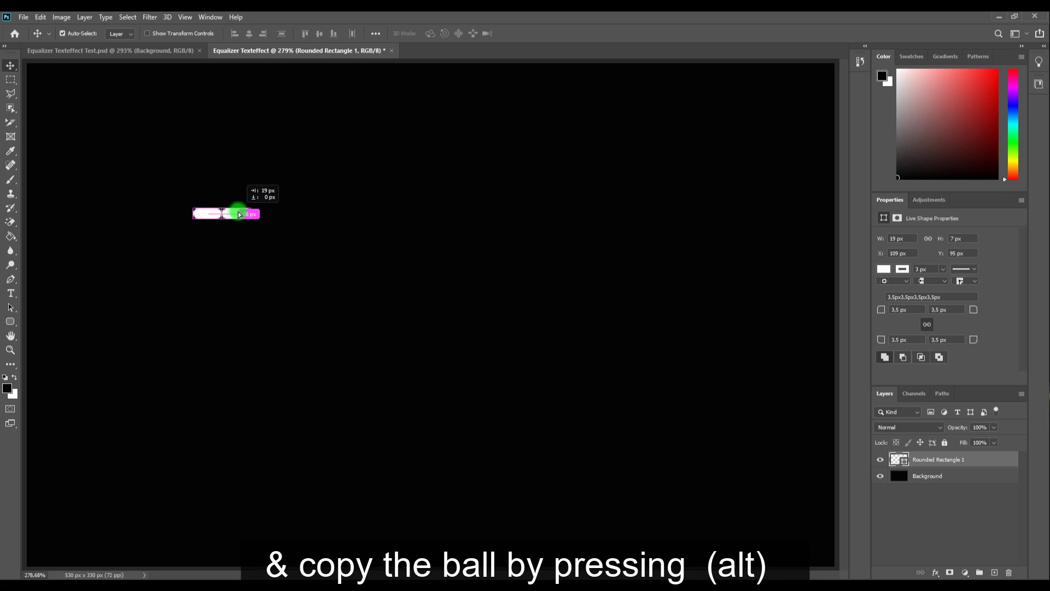
drag(239, 214, 351, 217)
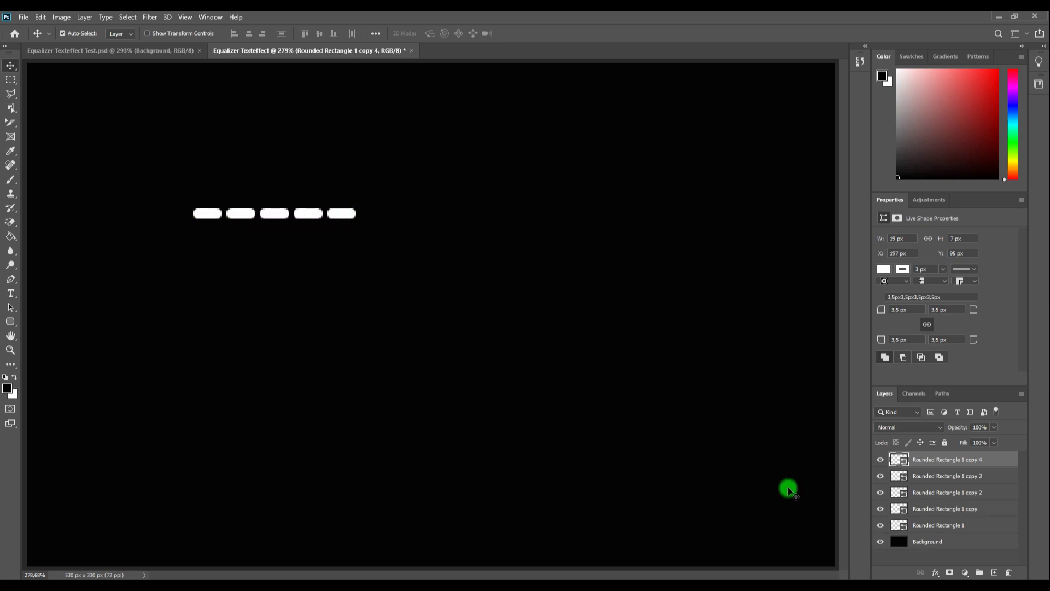
click(896, 463)
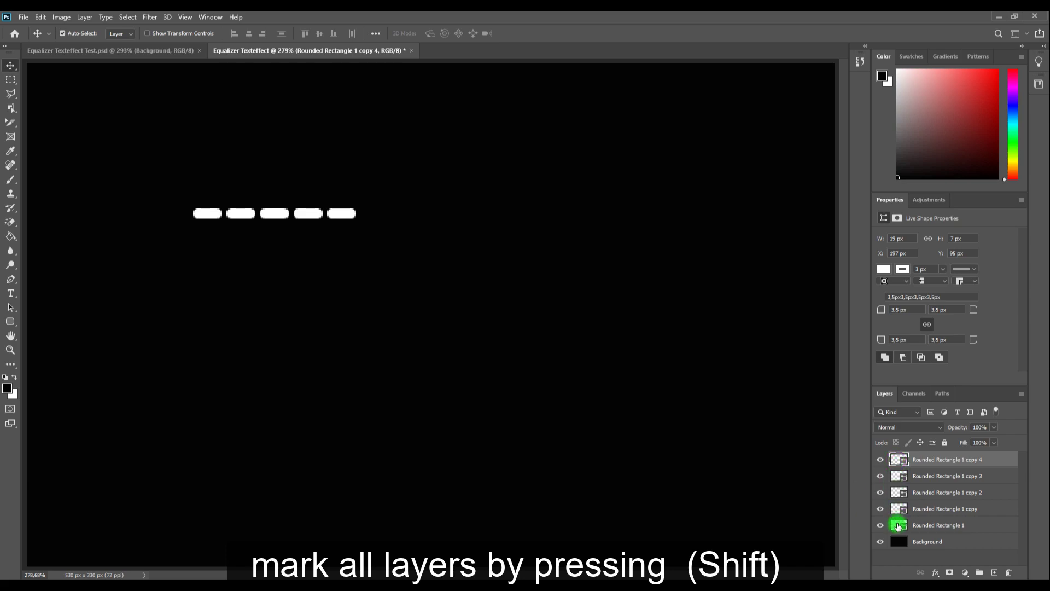
shift+click(896, 526)
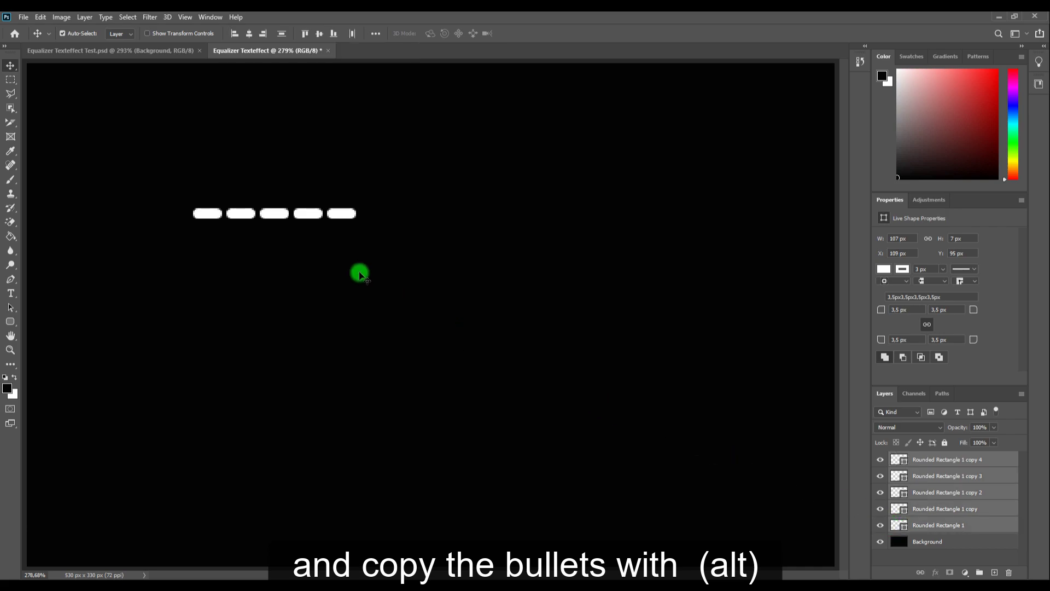
Duplicate the five-bar row 10 px lower, move the grid up-left, then copy the rows further down.
click(272, 214)
drag(272, 214, 274, 275)
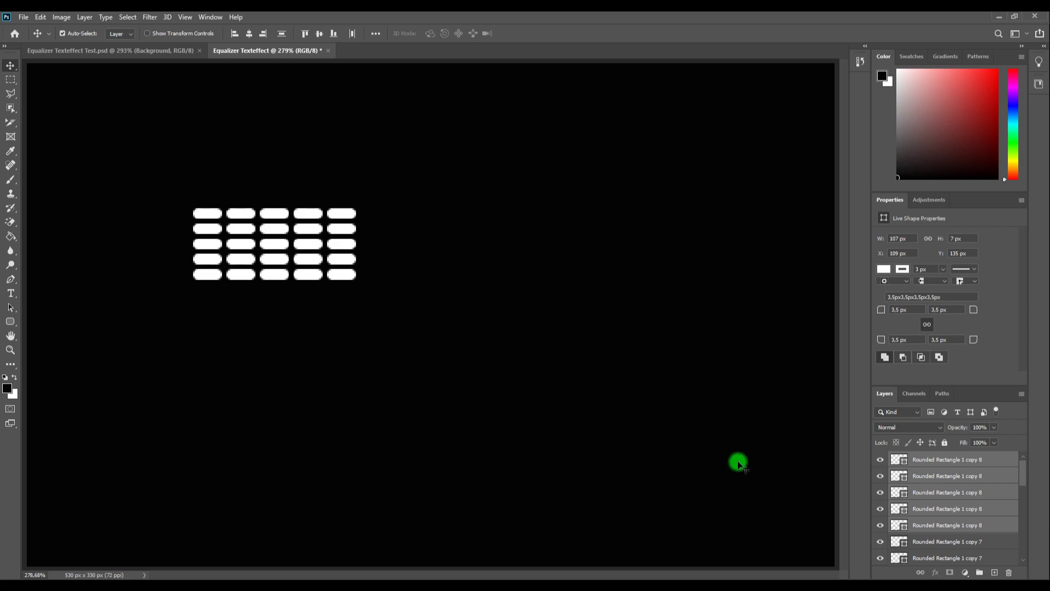
click(893, 461)
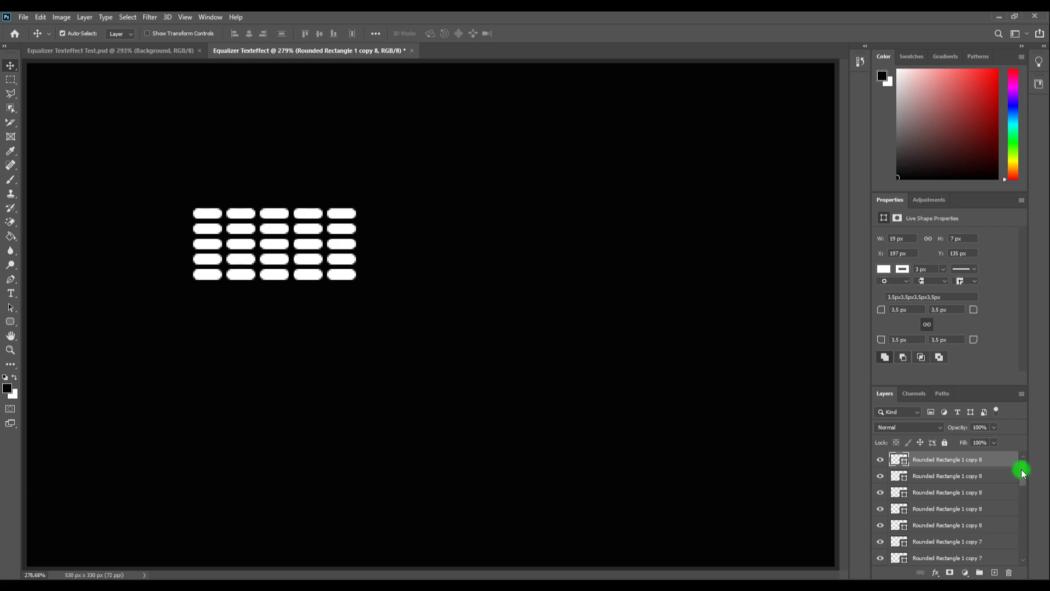
drag(1020, 469, 1020, 557)
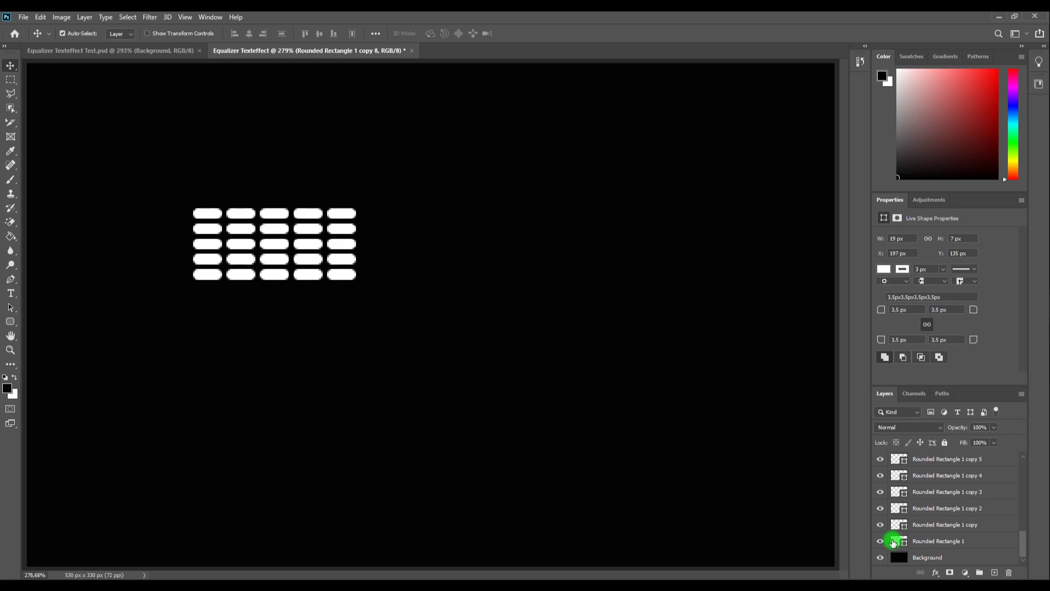
shift+click(893, 542)
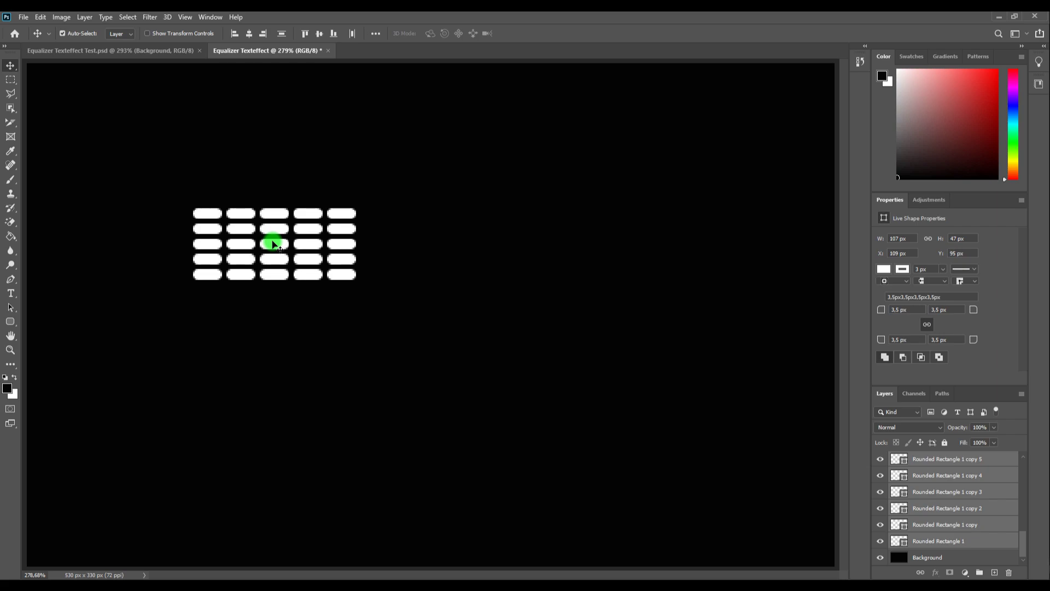
mouse_move(274, 245)
mouse_down()
mouse_move(114, 123)
mouse_move(115, 107)
mouse_move(121, 336)
mouse_up()
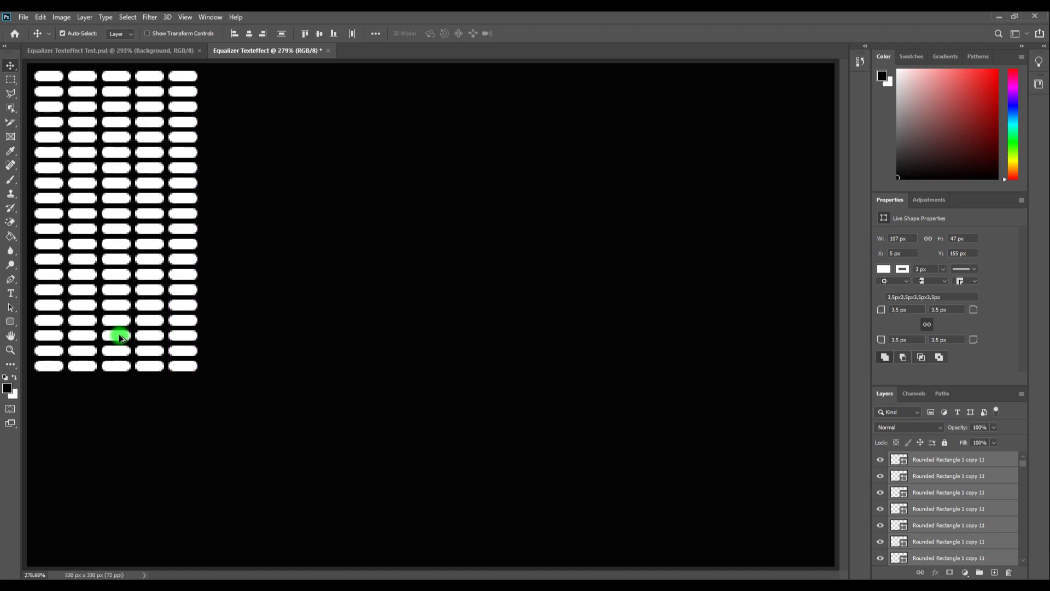
drag(120, 336, 115, 487)
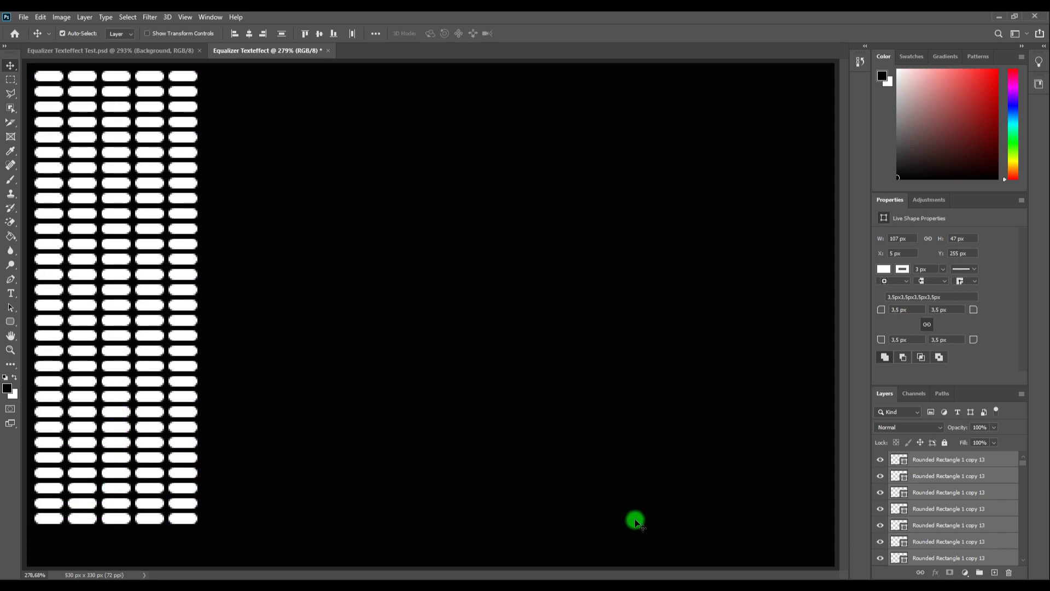
Select all bar layers and copy the columns rightward twice with even 3 px gaps.
click(895, 462)
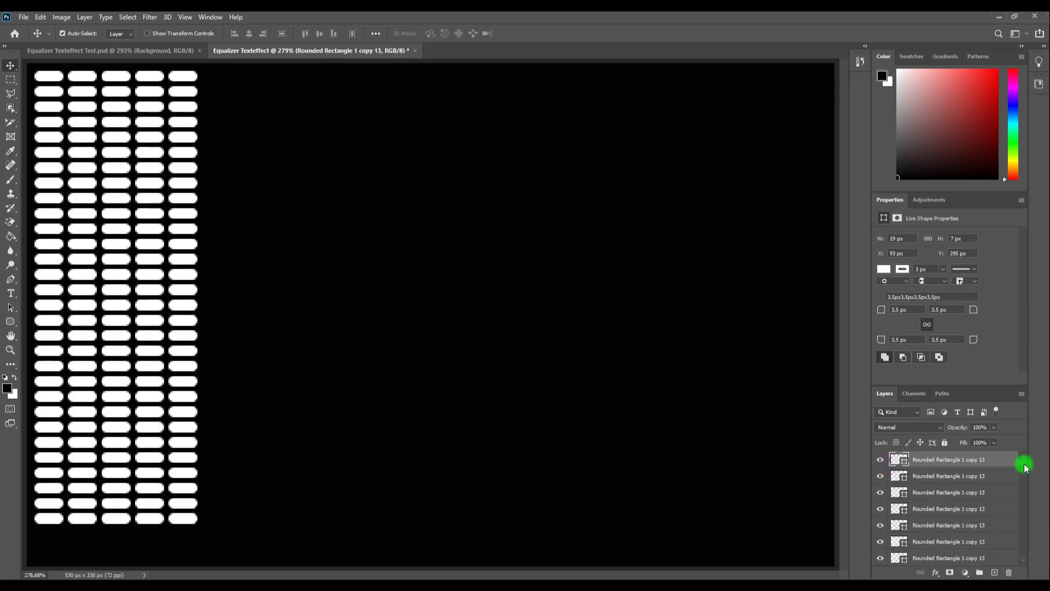
drag(1025, 462, 1025, 564)
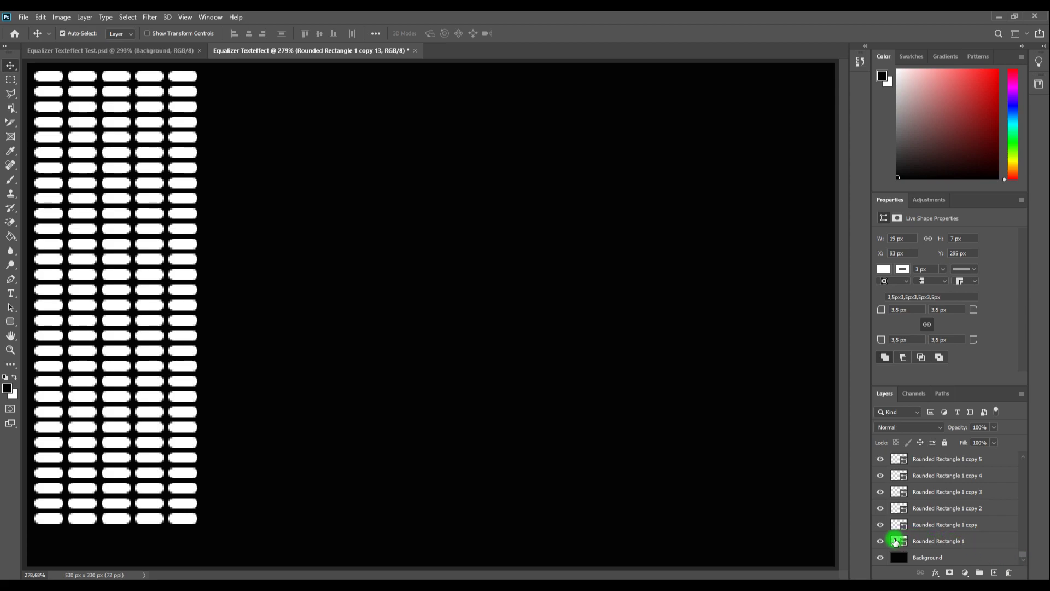
shift+click(895, 542)
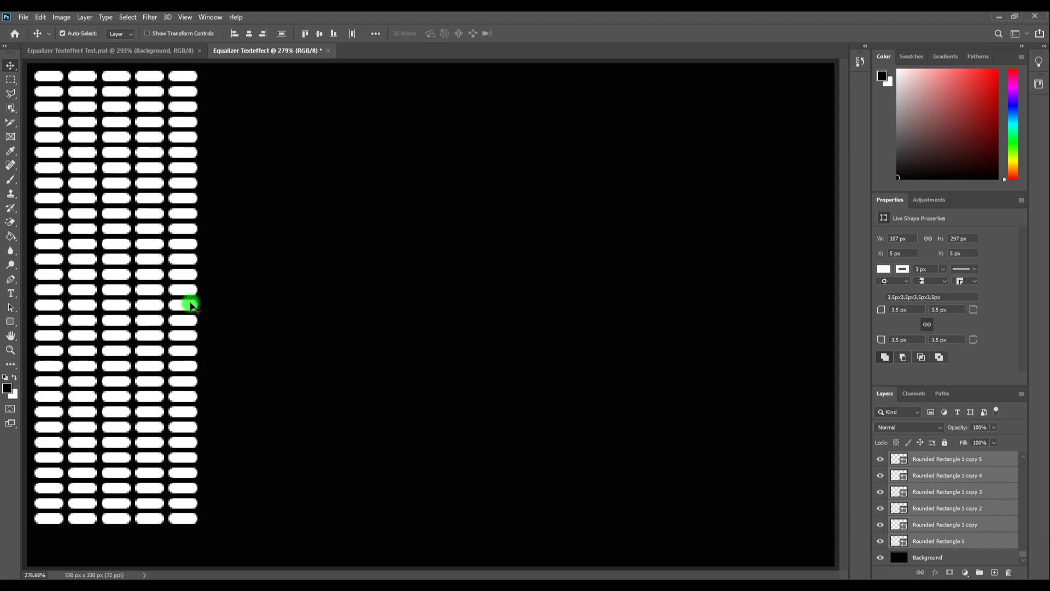
drag(191, 306, 347, 309)
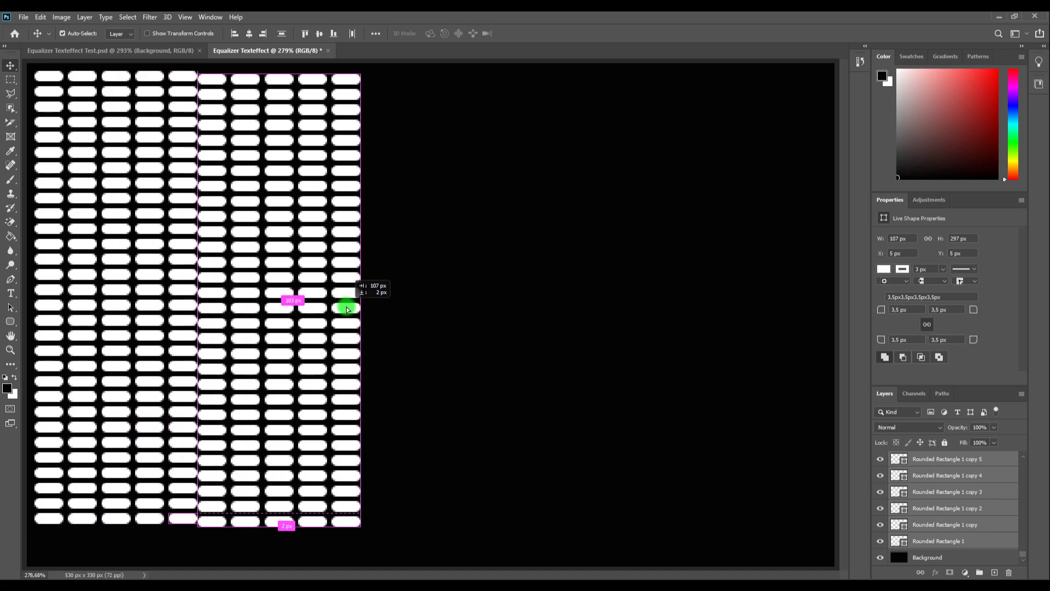
drag(347, 309, 349, 307)
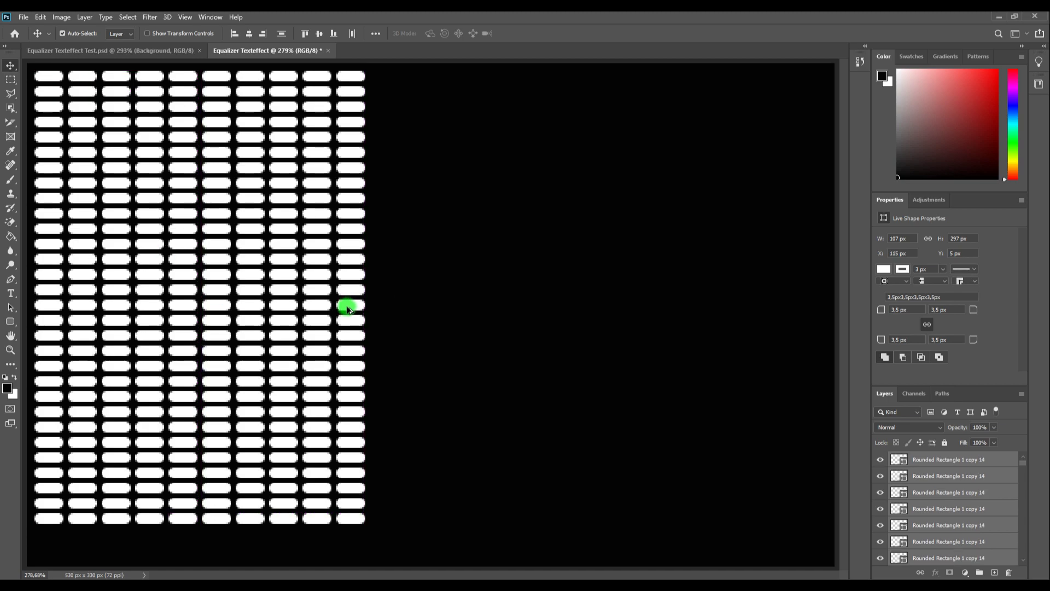
drag(348, 308, 688, 313)
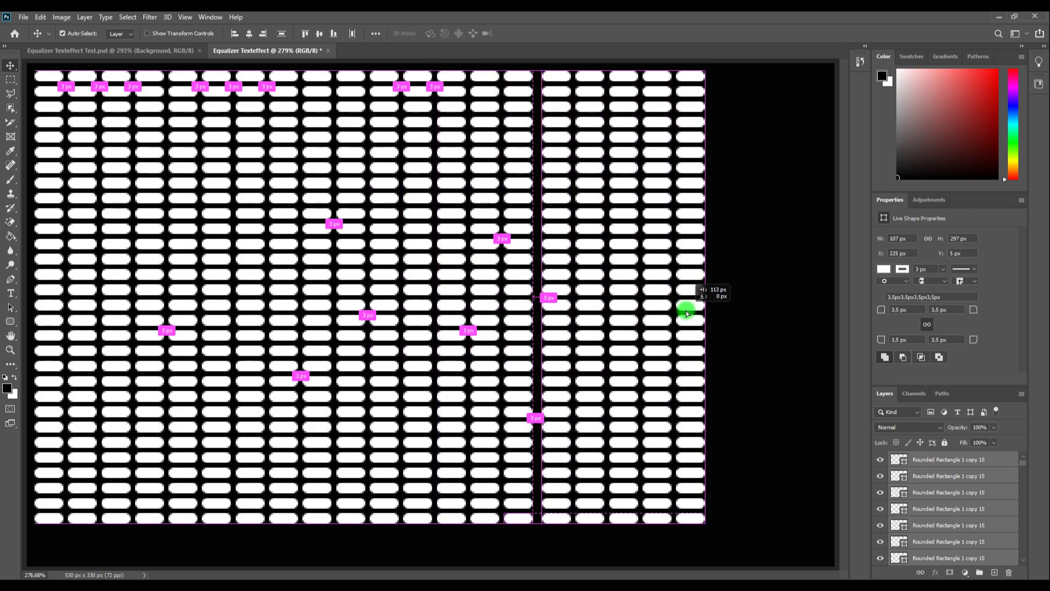
drag(687, 310, 685, 311)
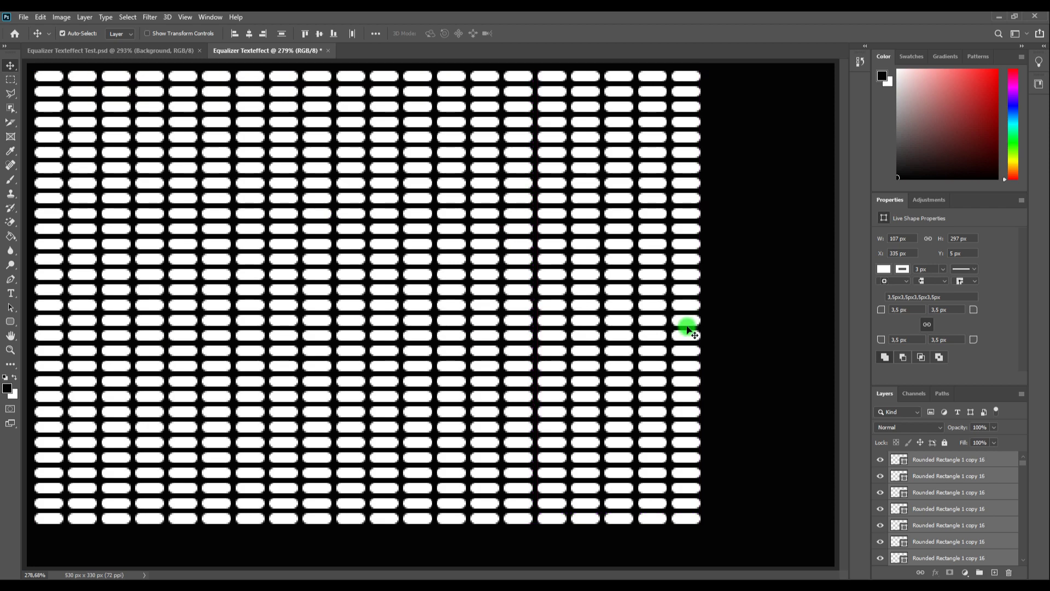
Select every bar layer and convert them into a single Smart Object.
click(896, 462)
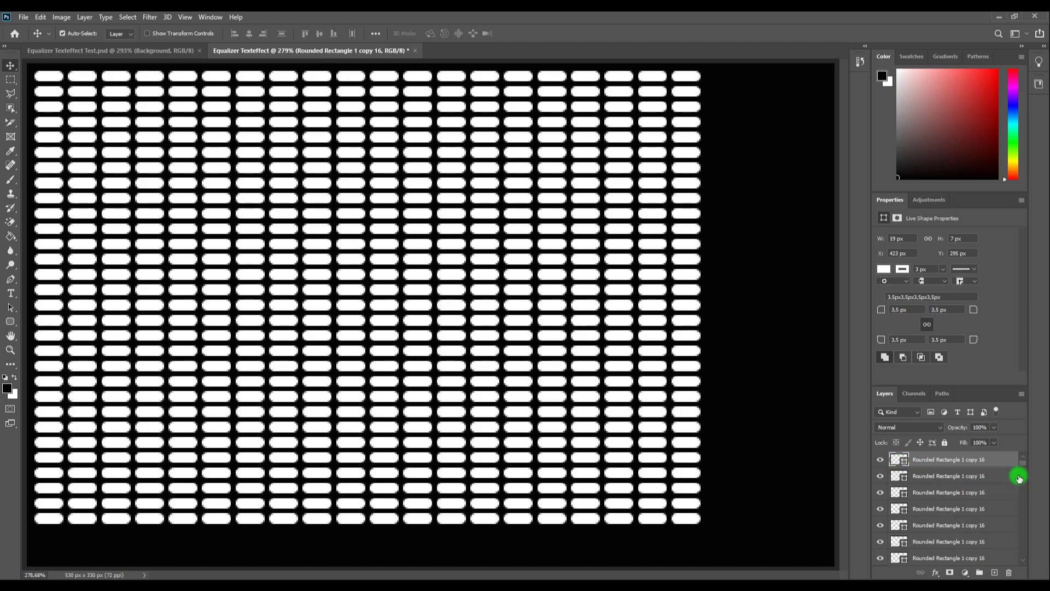
click(1024, 463)
drag(1024, 465, 1023, 560)
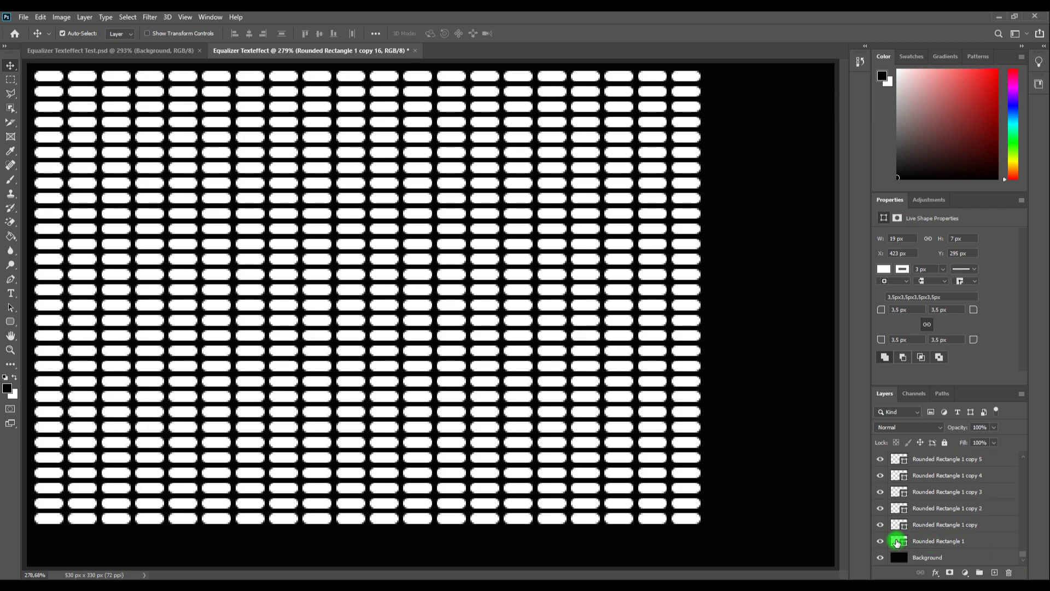
shift+click(897, 543)
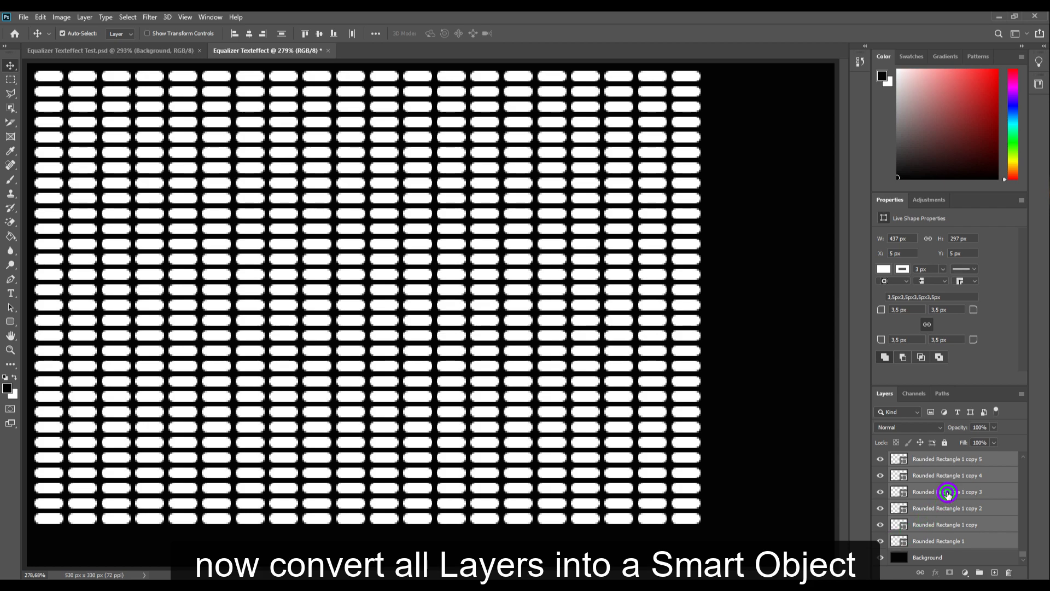
right_click(945, 493)
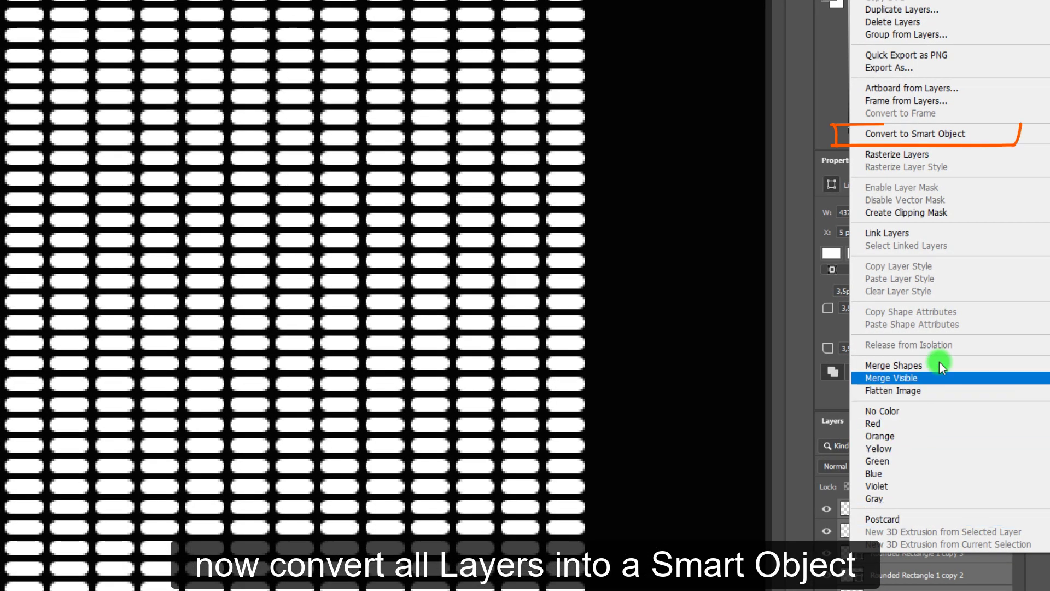
click(944, 135)
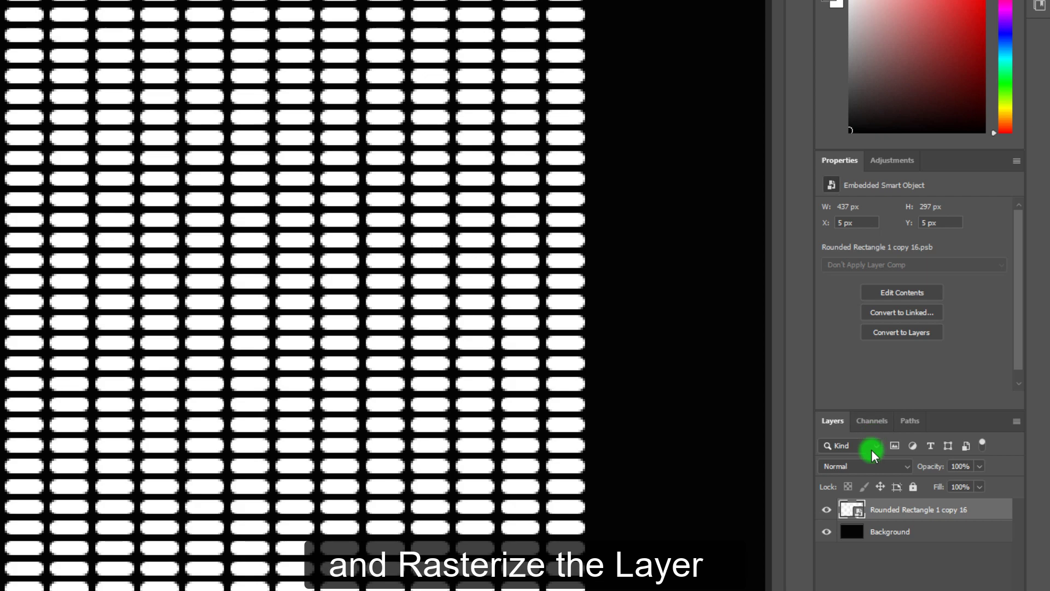
Rasterize the Smart Object and rename the layer 'Bullets'.
right_click(892, 515)
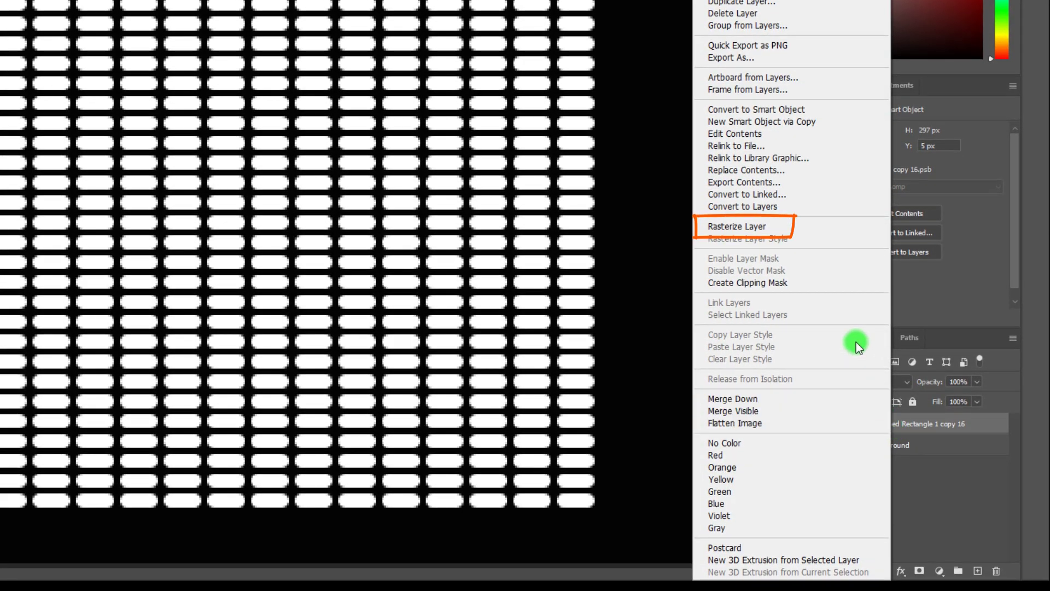
click(829, 225)
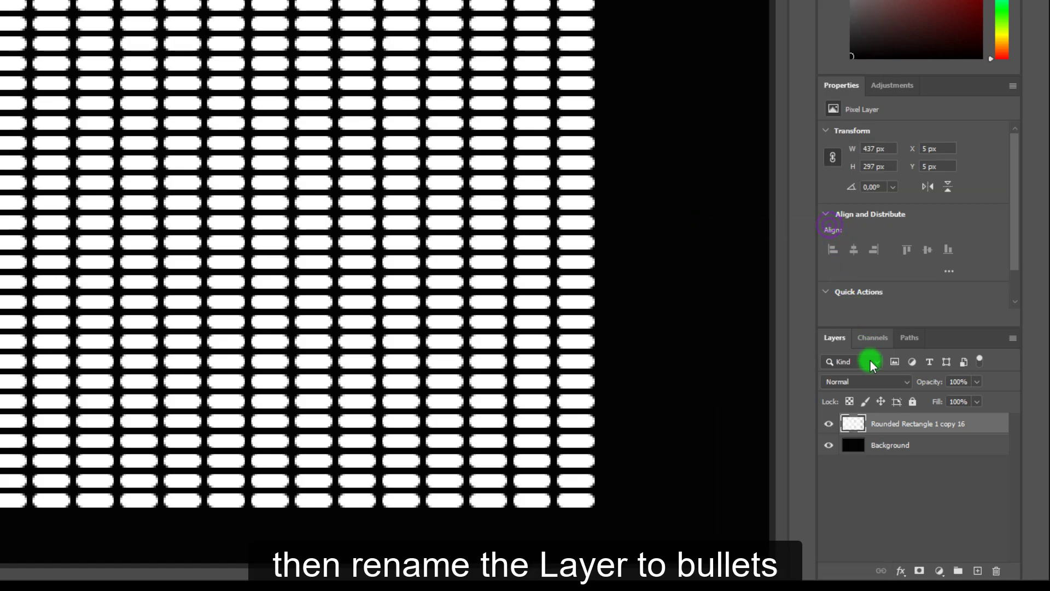
double_click(890, 424)
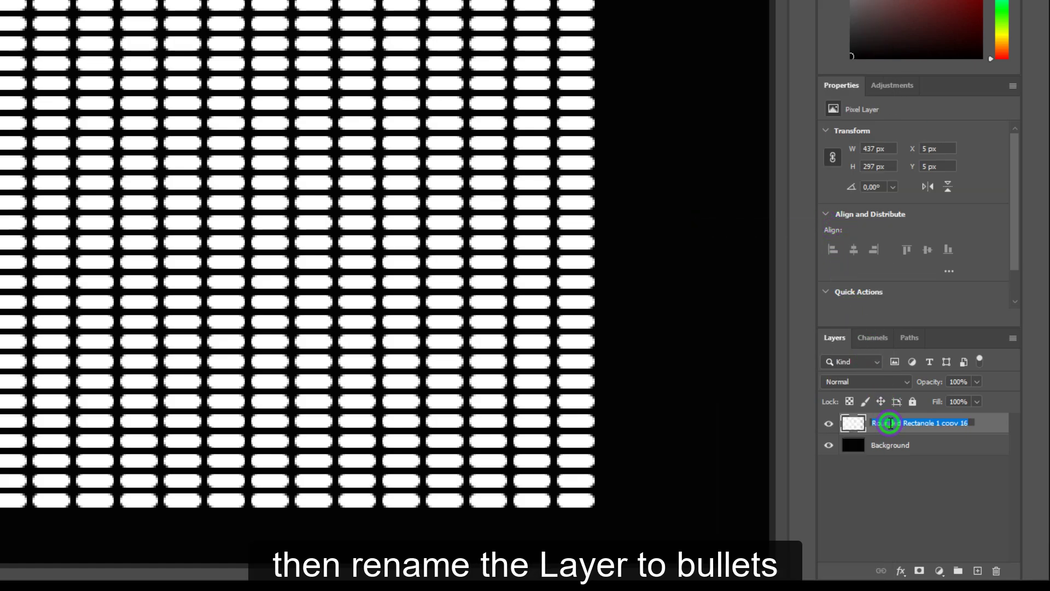
text(bull)
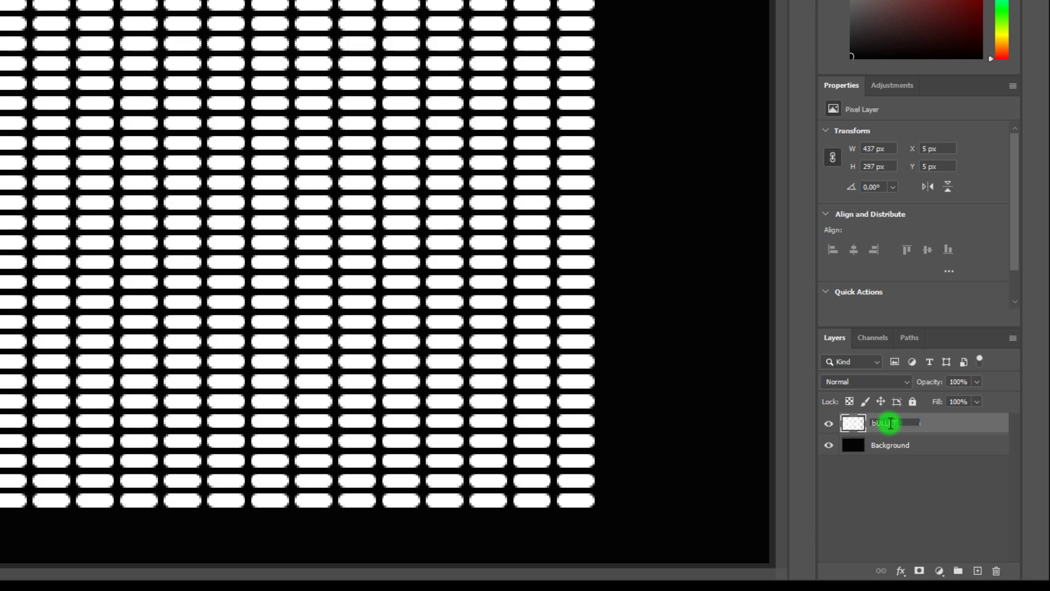
key(BackSpace)
key(BackSpace)
key(BackSpace)
key(Return)
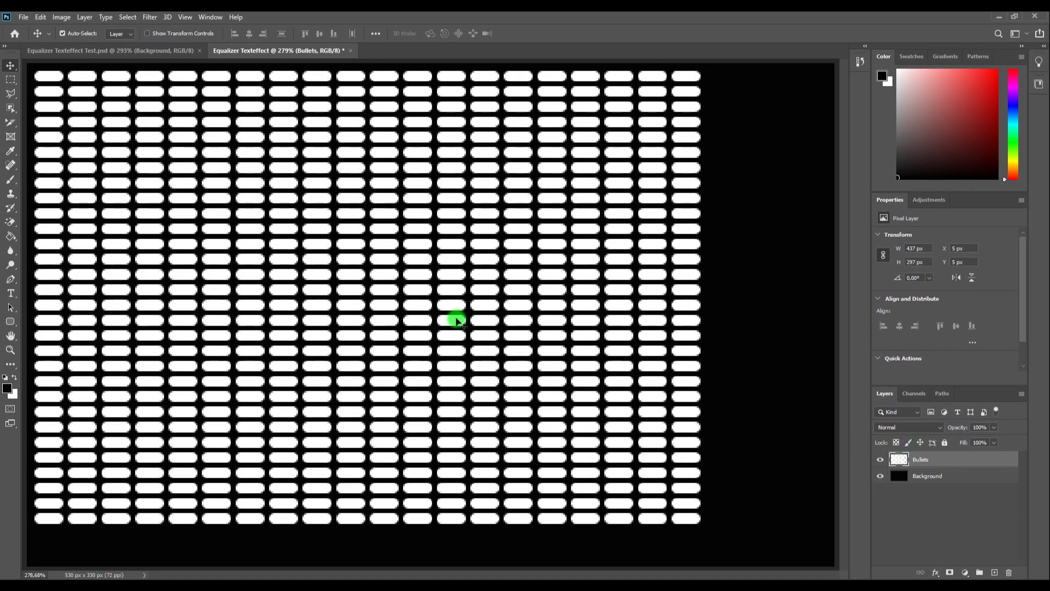
Move the Bullets grid toward the canvas centre and add a Gradient Overlay style.
mouse_move(377, 242)
mouse_down()
mouse_move(418, 244)
mouse_move(438, 288)
mouse_up()
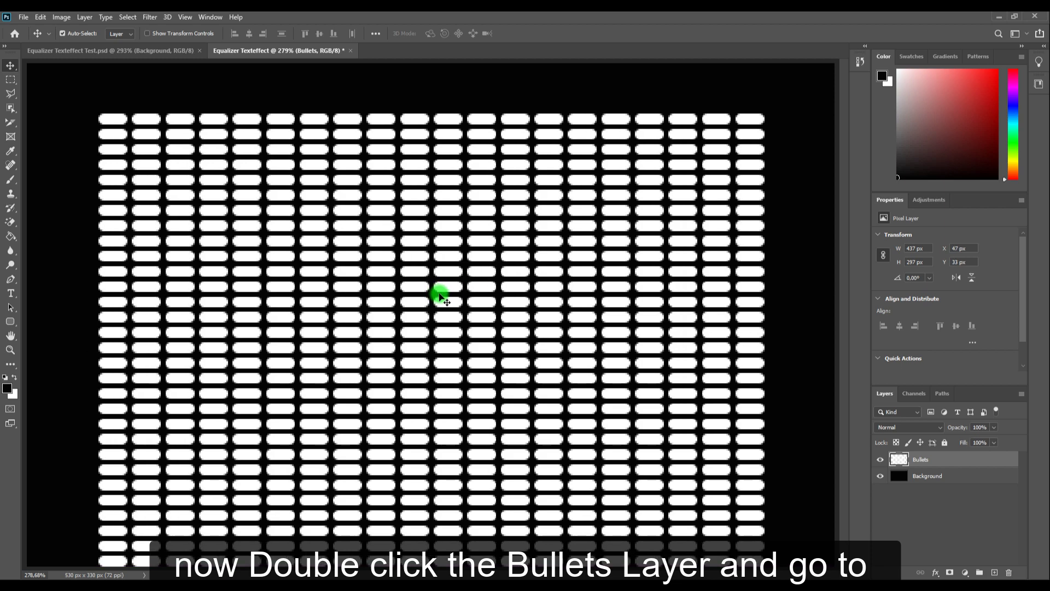
double_click(955, 462)
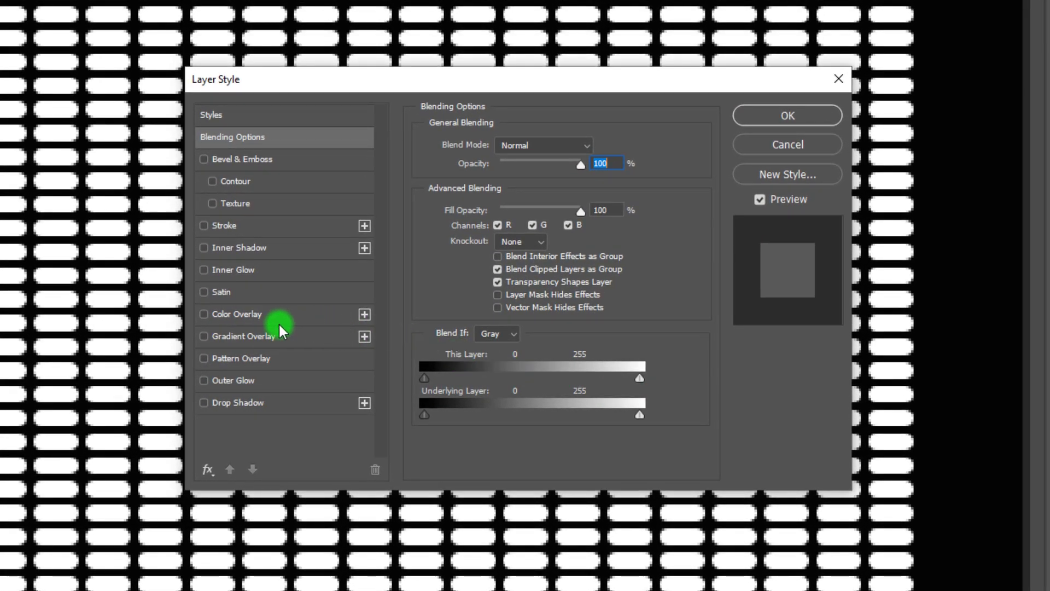
click(248, 335)
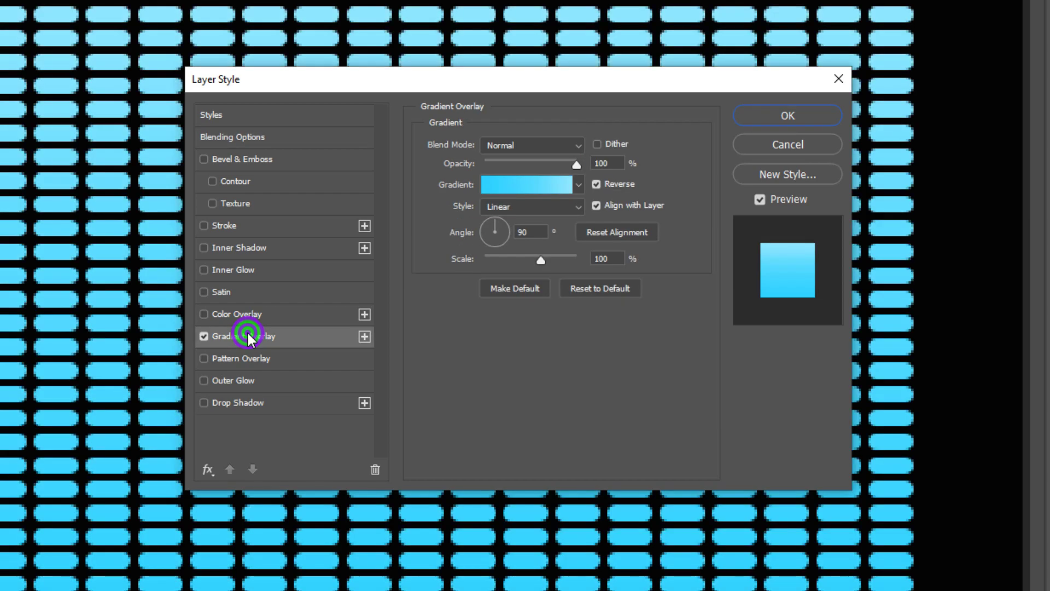
click(517, 193)
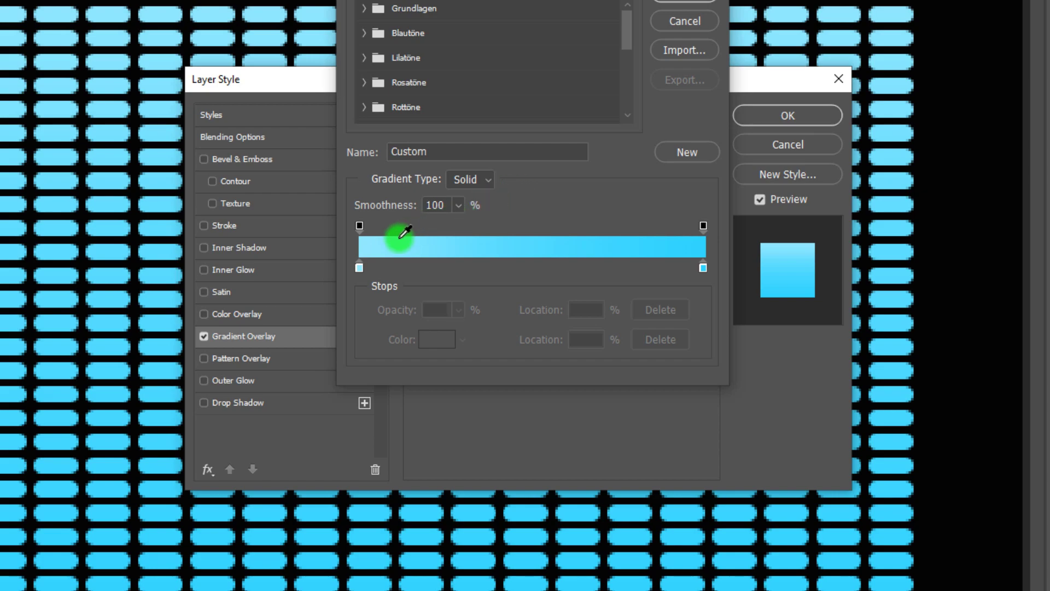
Set the gradient stops to #91e7ff and #2cd1ff and apply the overlay.
double_click(358, 268)
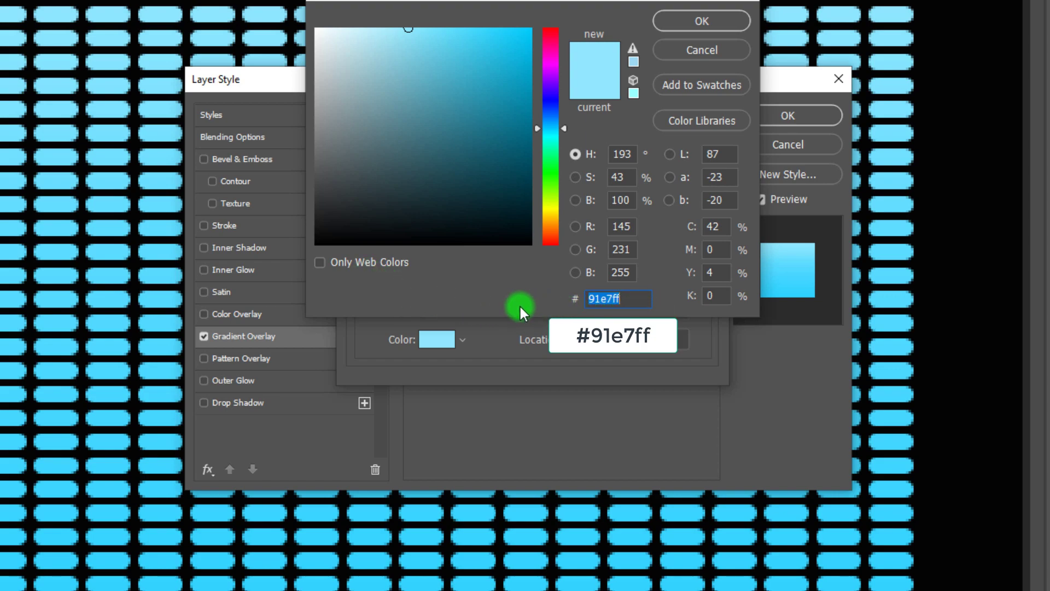
key(Return)
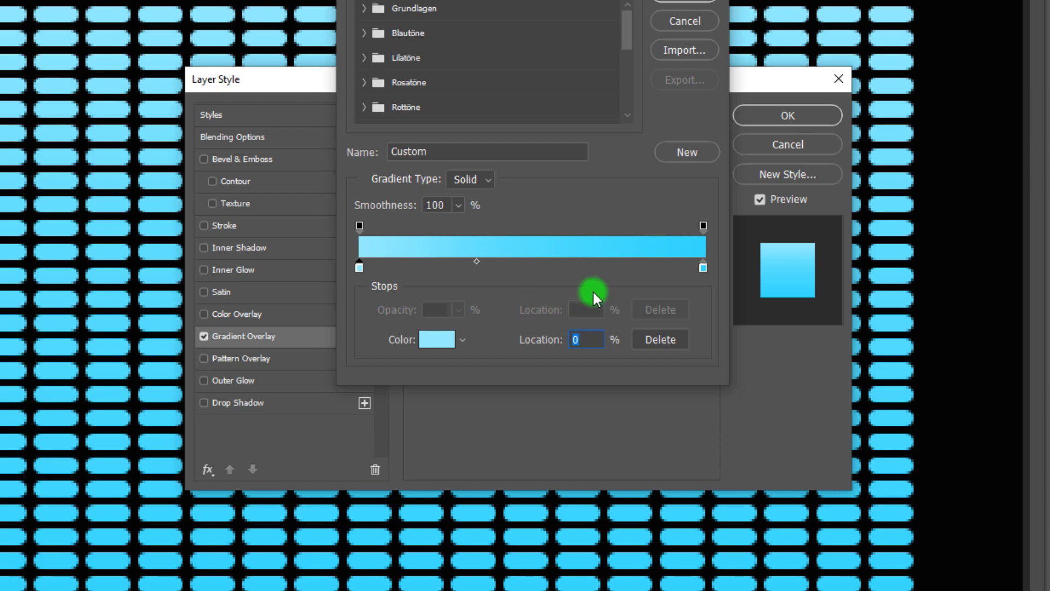
double_click(701, 267)
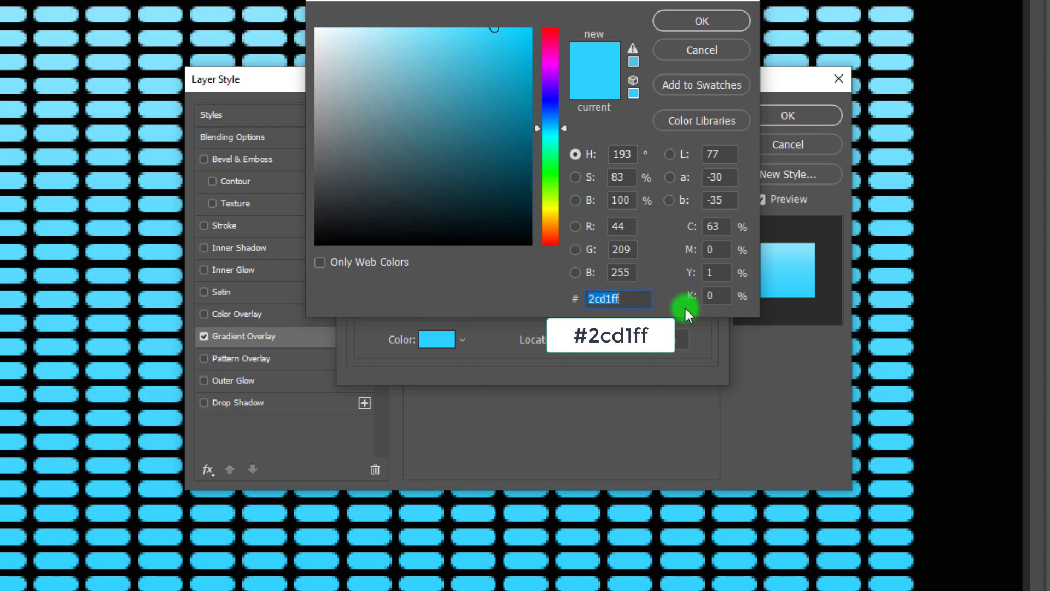
key(Return)
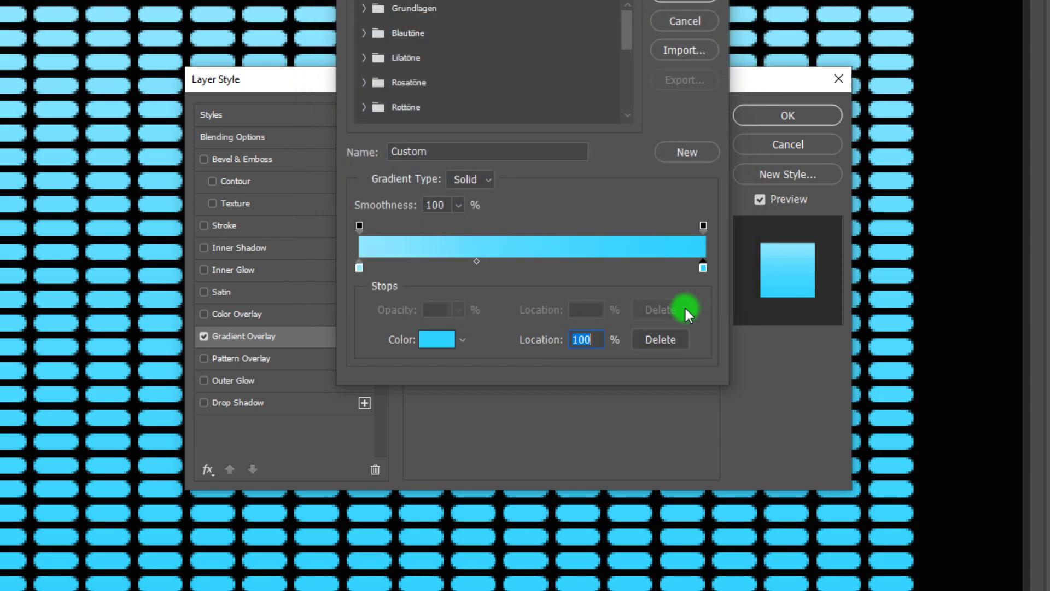
key(Return)
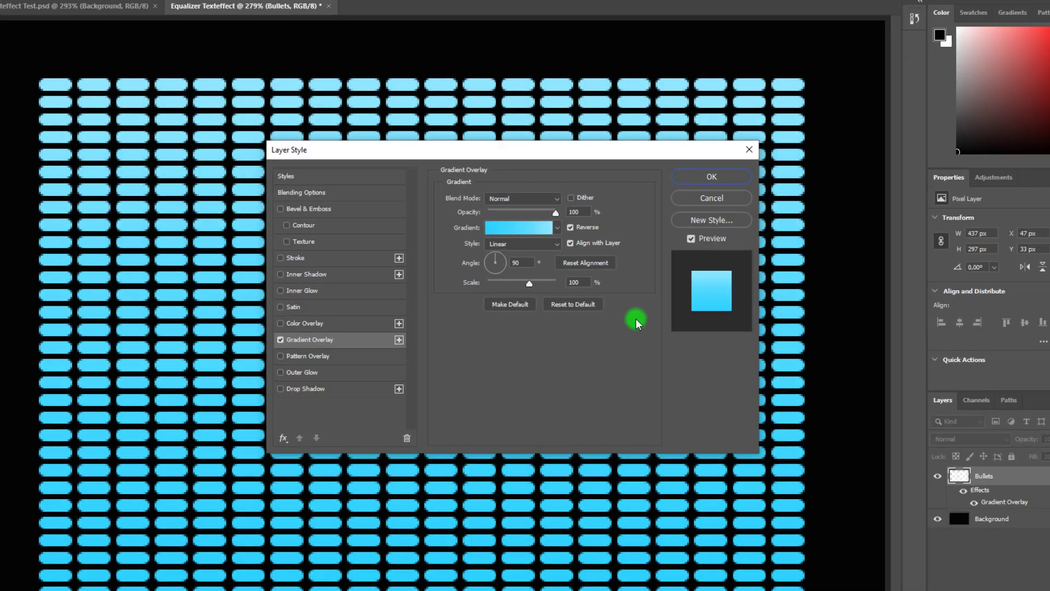
key(Return)
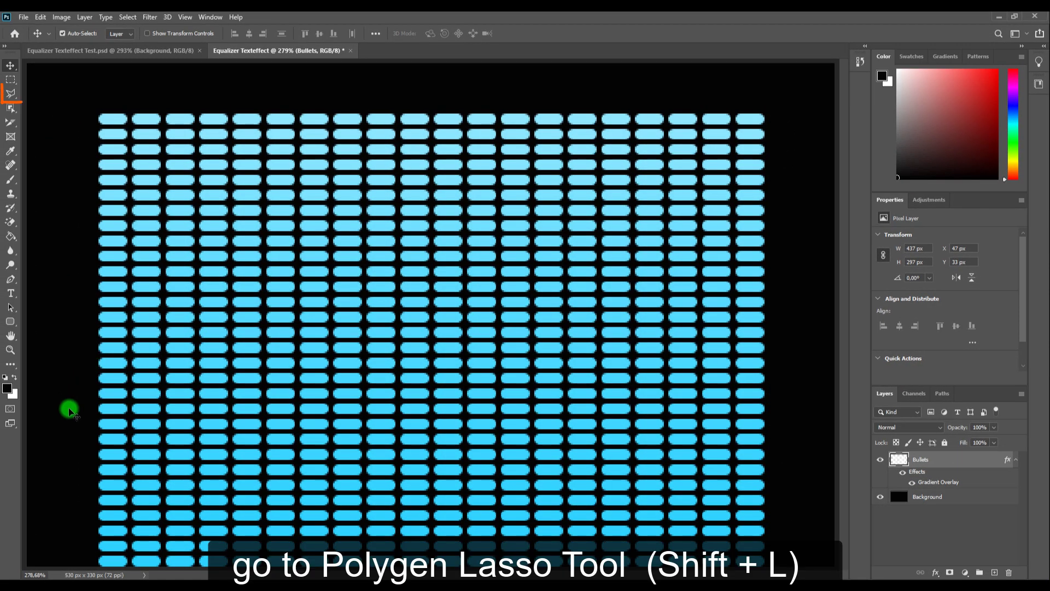
Trace a stepped Polygonal Lasso outline over the lower-left bullet columns, rising to a tall column top.
key(shift+l)
key(l)
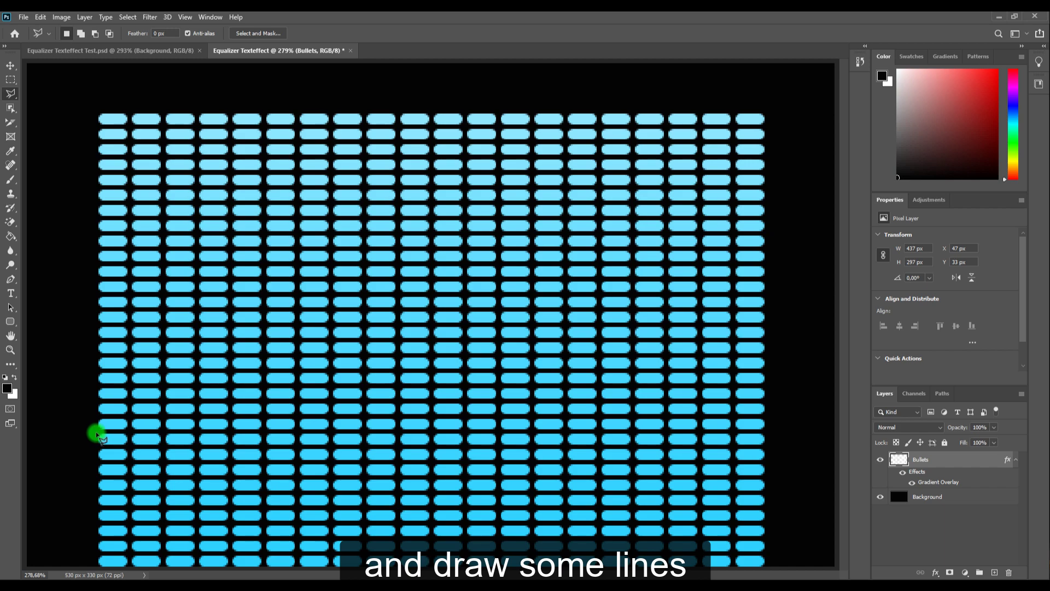
drag(97, 435, 133, 438)
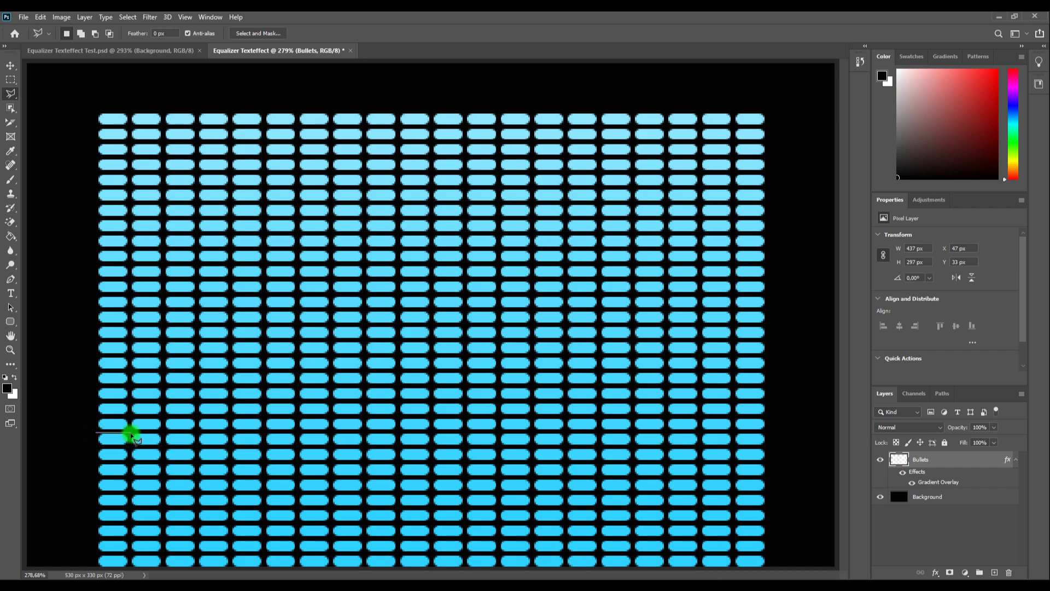
click(131, 433)
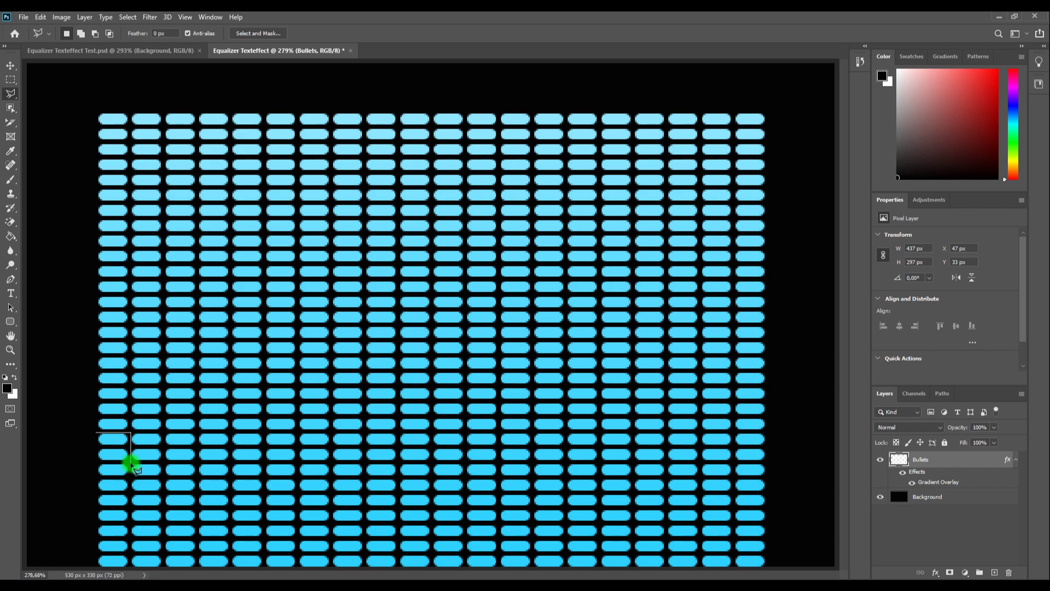
click(132, 463)
click(163, 462)
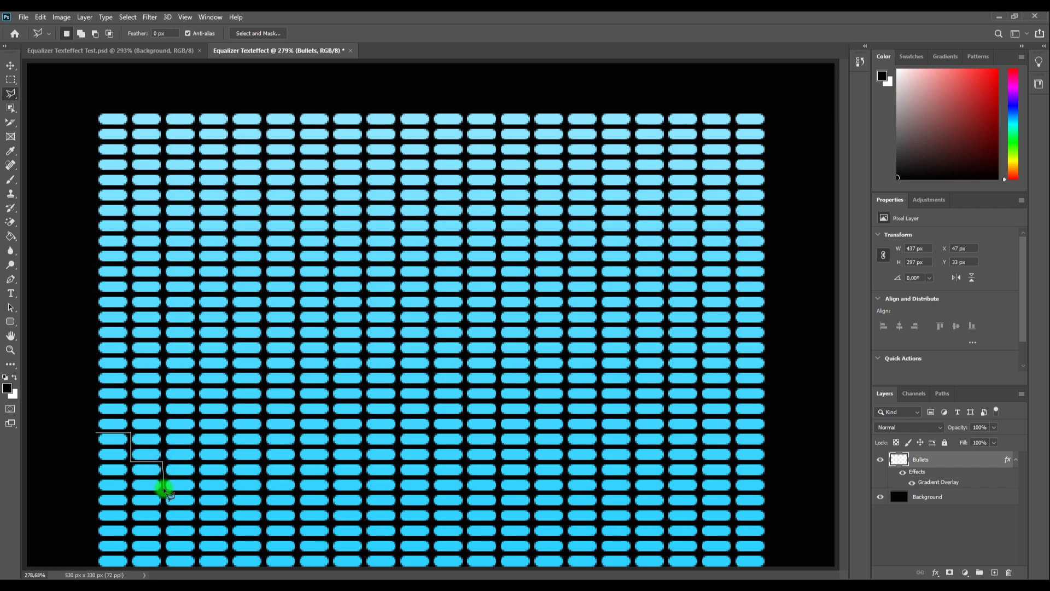
click(163, 492)
double_click(163, 492)
drag(163, 493, 196, 495)
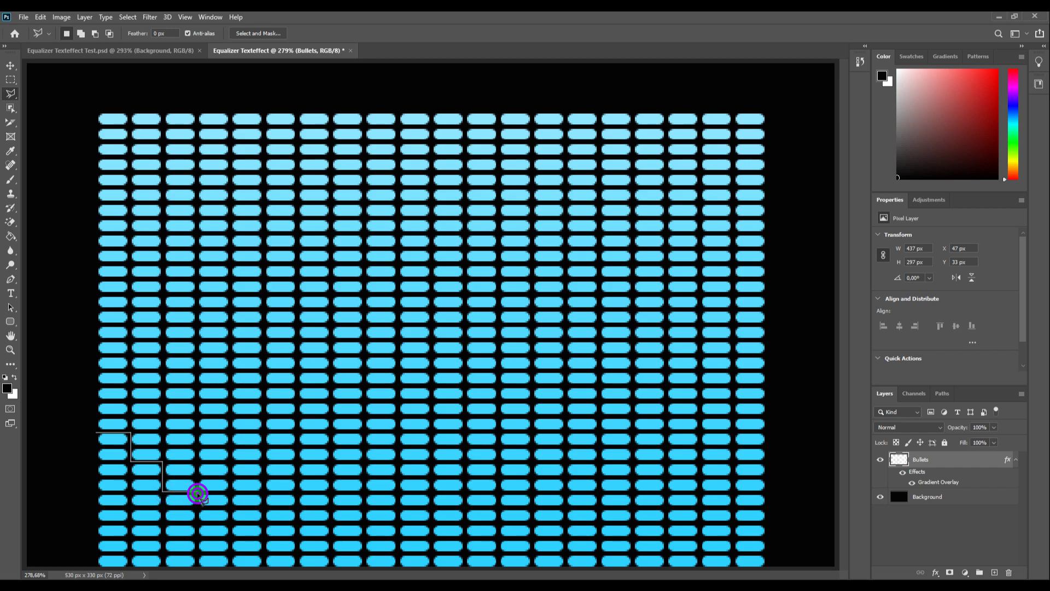
mouse_move(196, 495)
mouse_down()
mouse_move(198, 524)
mouse_move(231, 527)
mouse_move(232, 327)
mouse_up()
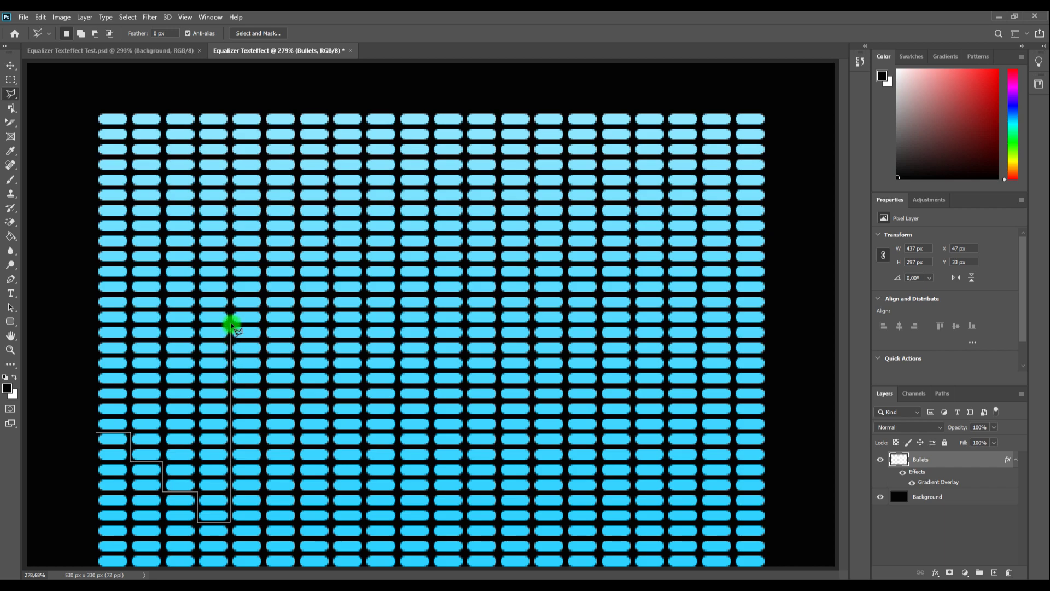
drag(231, 325, 261, 326)
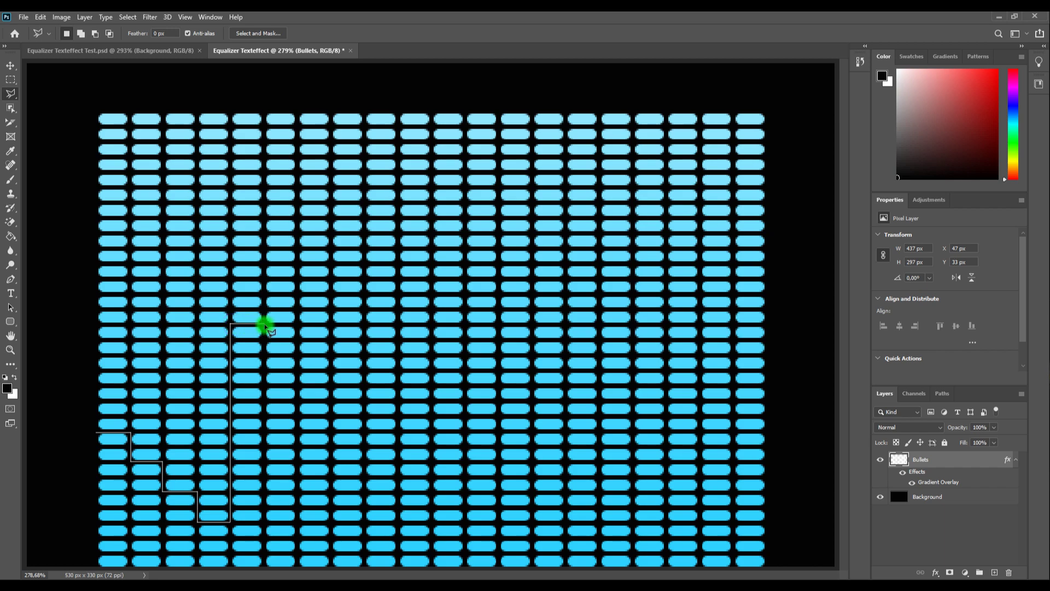
Add stepped outline corners across the middle columns, climbing to the tallest bar near the top.
click(265, 325)
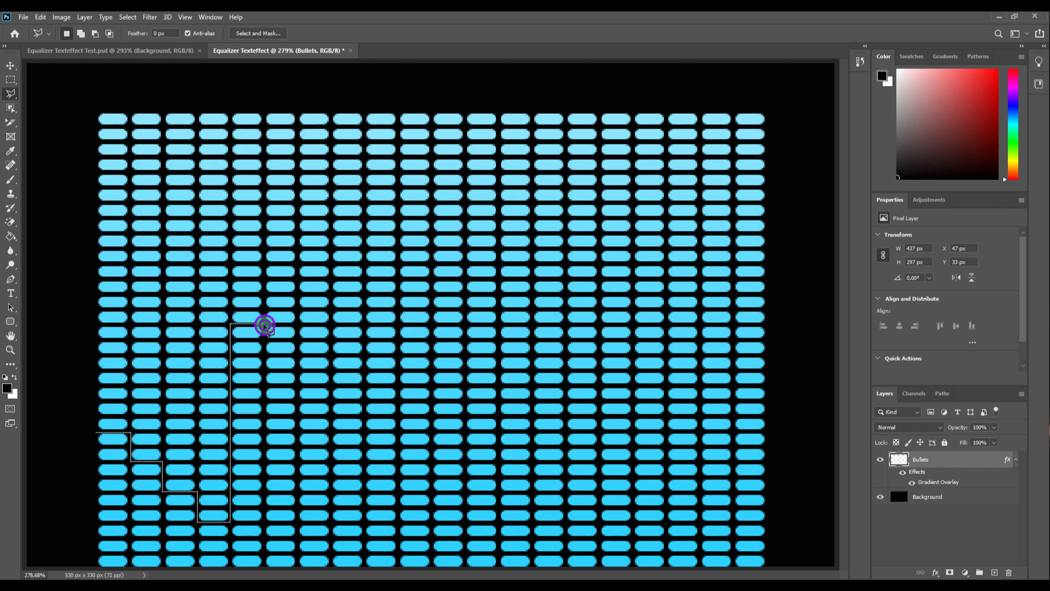
click(265, 295)
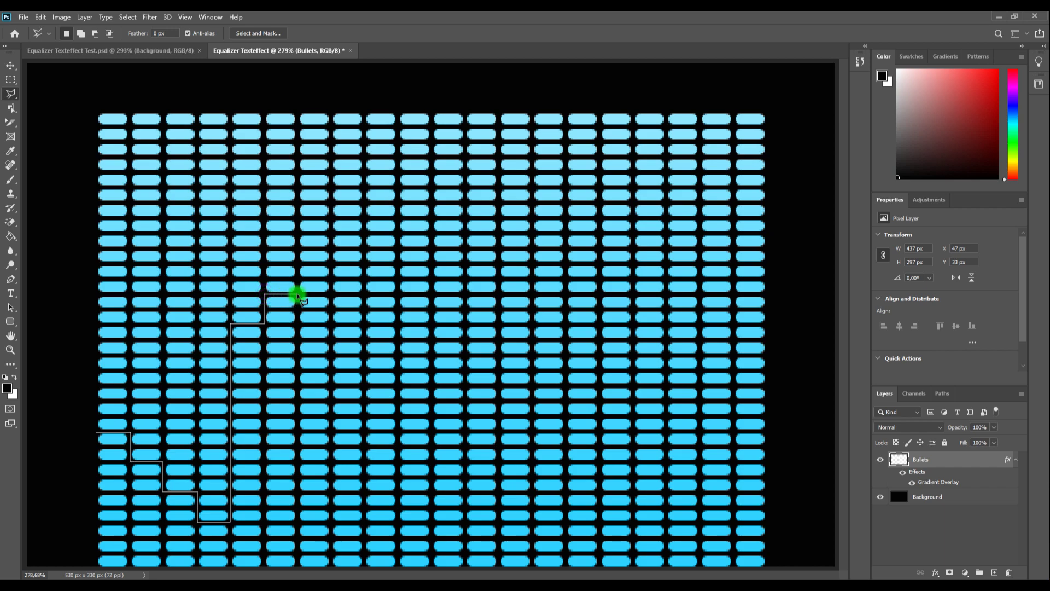
click(298, 296)
click(297, 386)
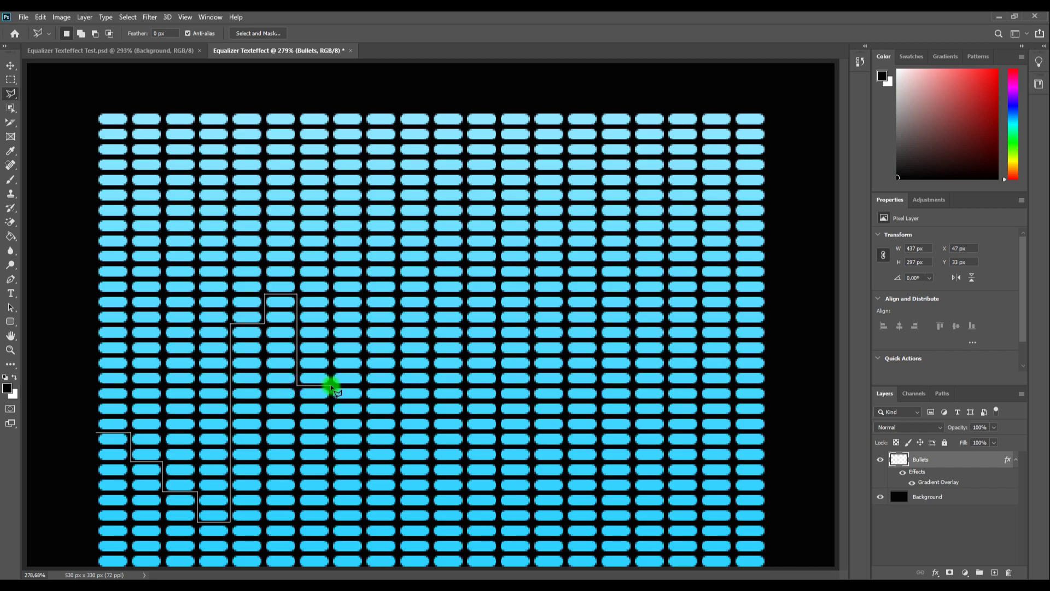
click(331, 386)
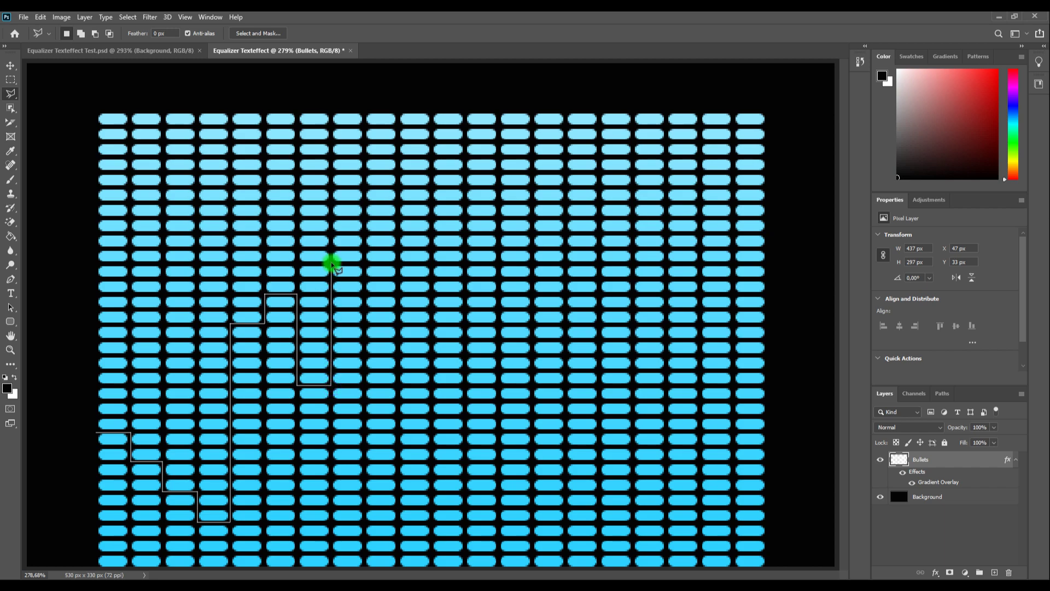
click(331, 265)
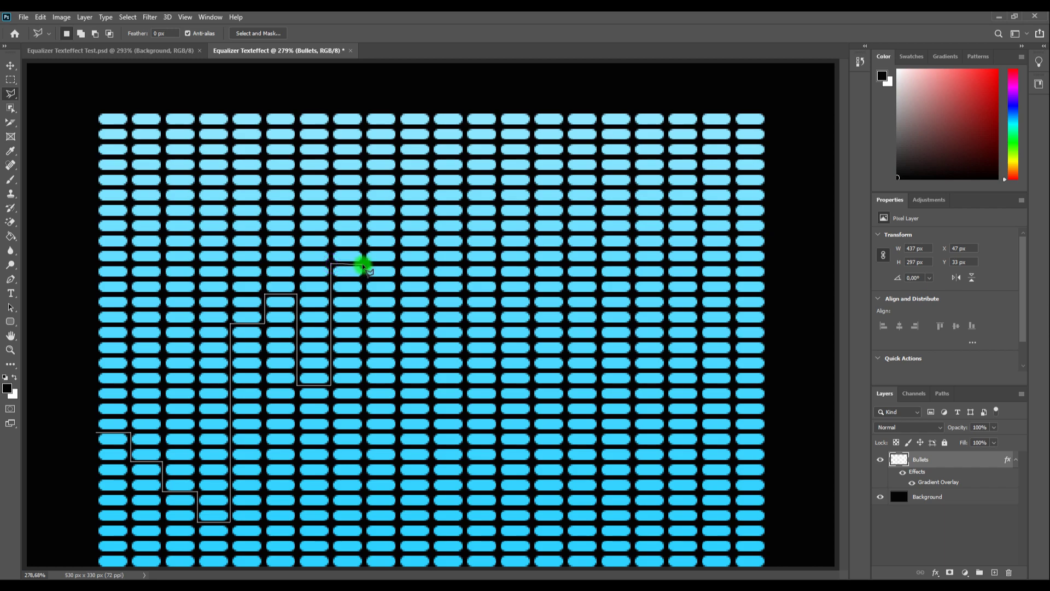
click(365, 265)
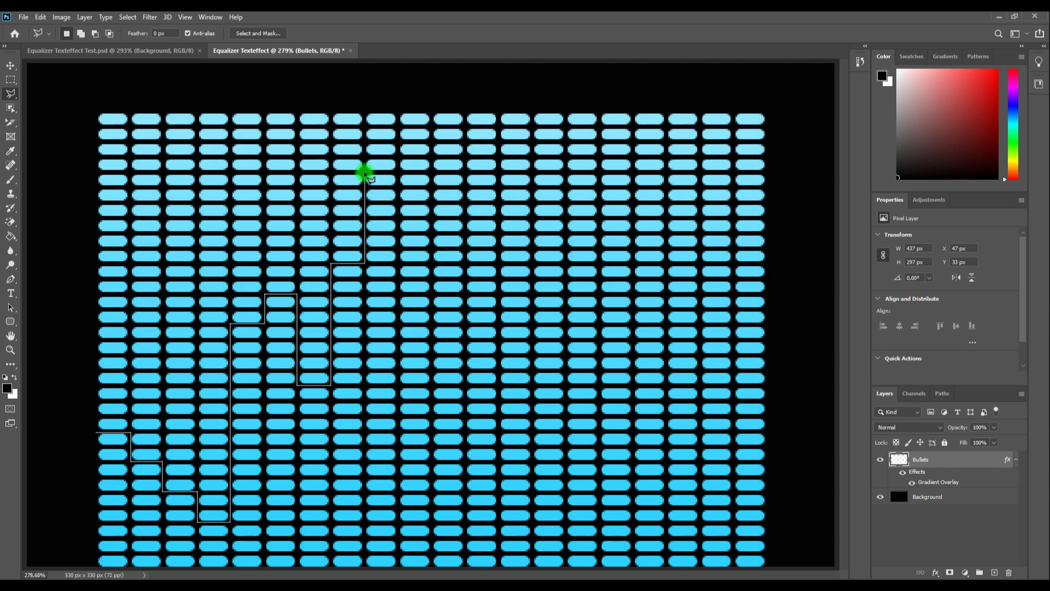
click(364, 173)
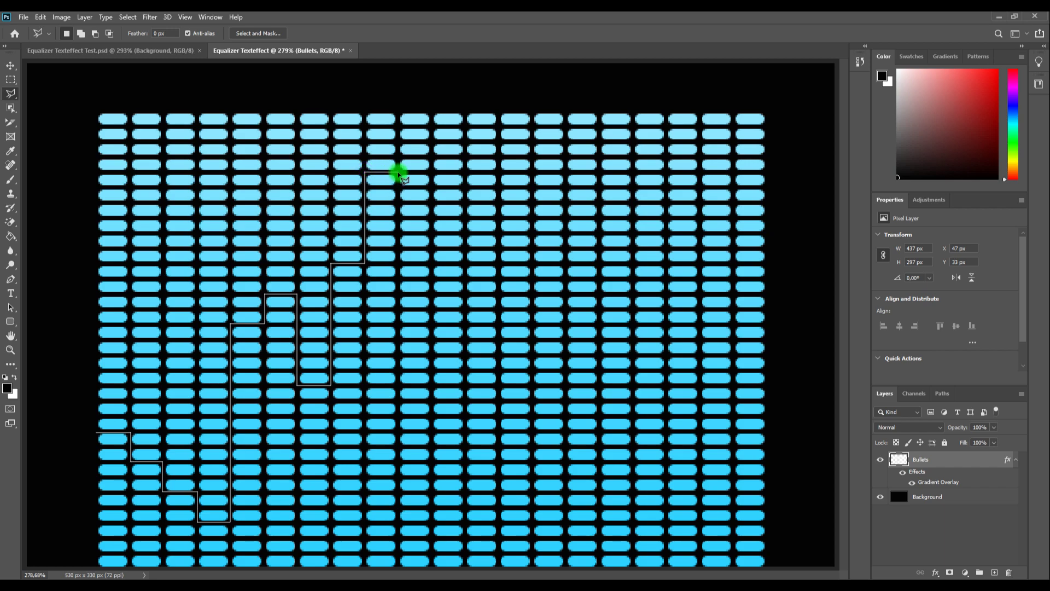
click(398, 173)
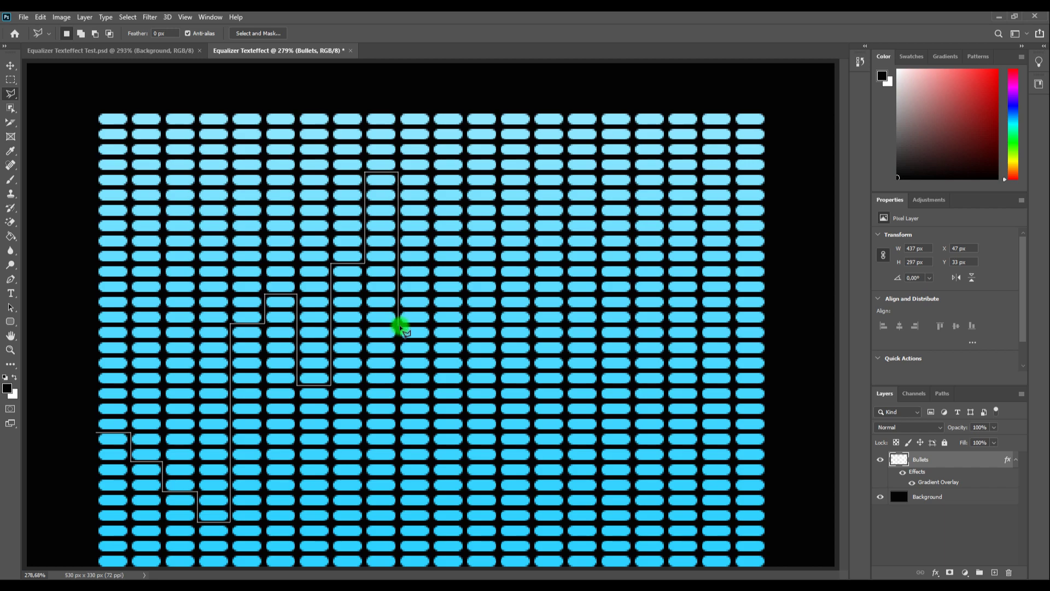
Step the outline down the tall bar's right side to the lowest bar.
click(399, 326)
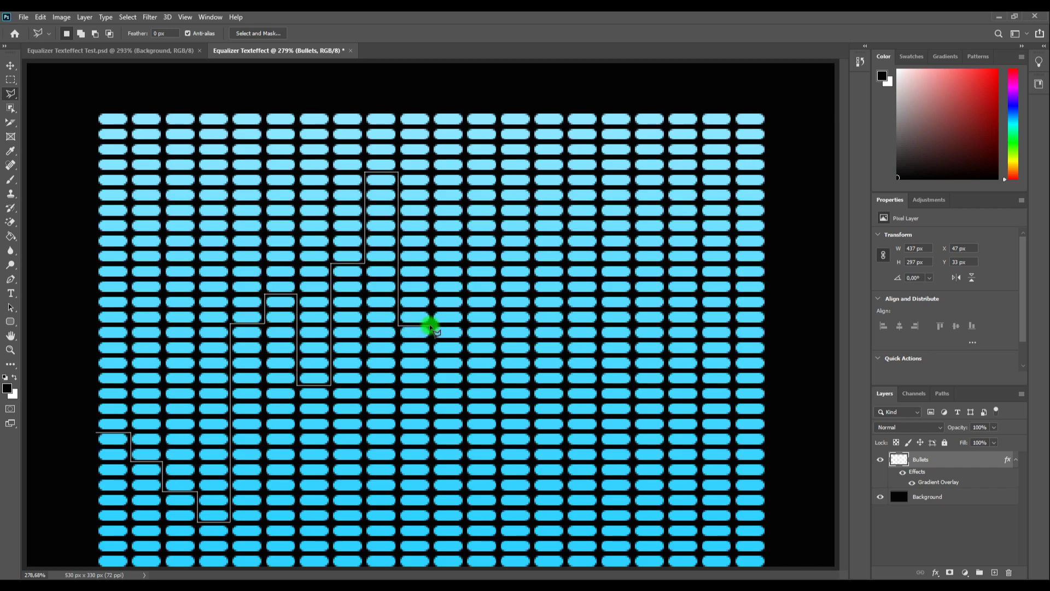
click(432, 327)
click(432, 356)
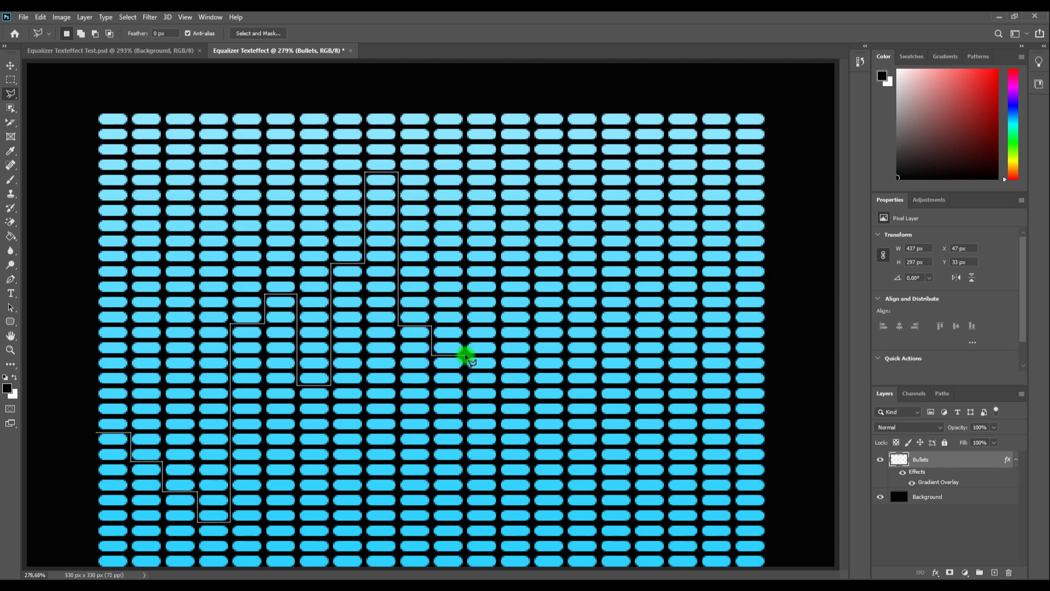
click(465, 356)
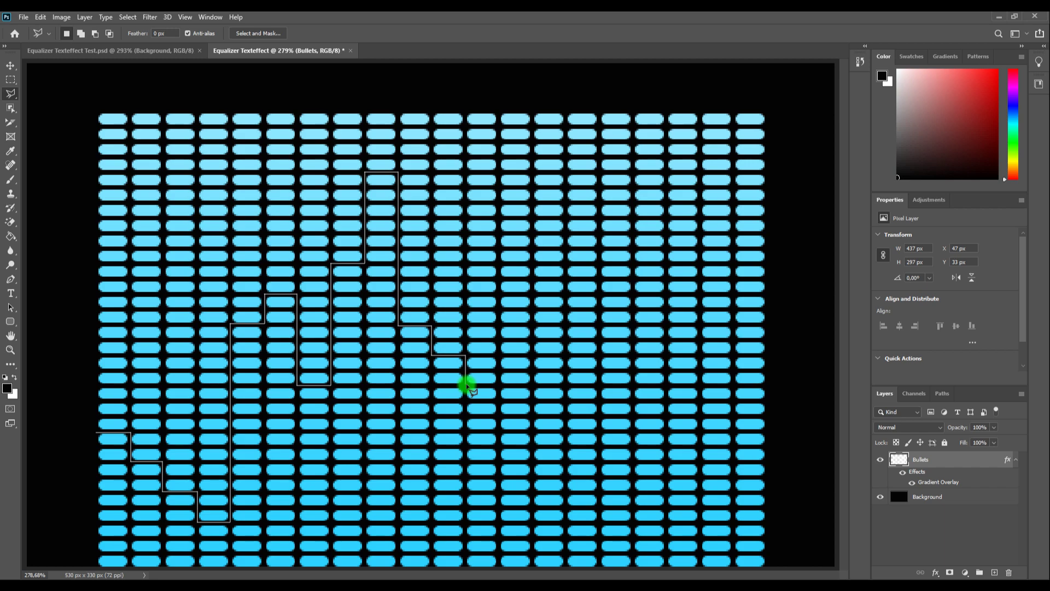
click(466, 387)
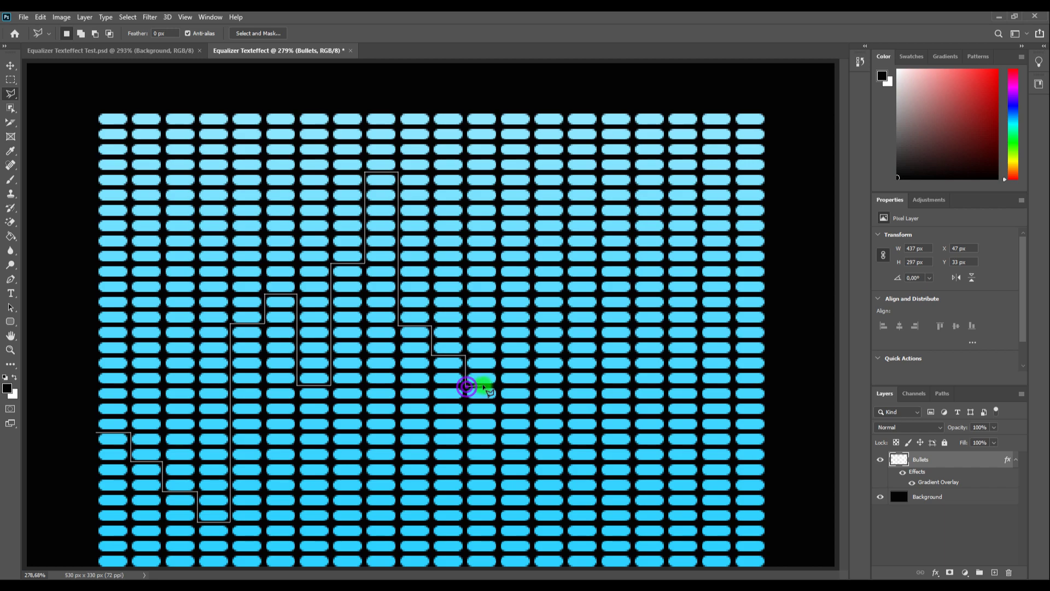
click(497, 386)
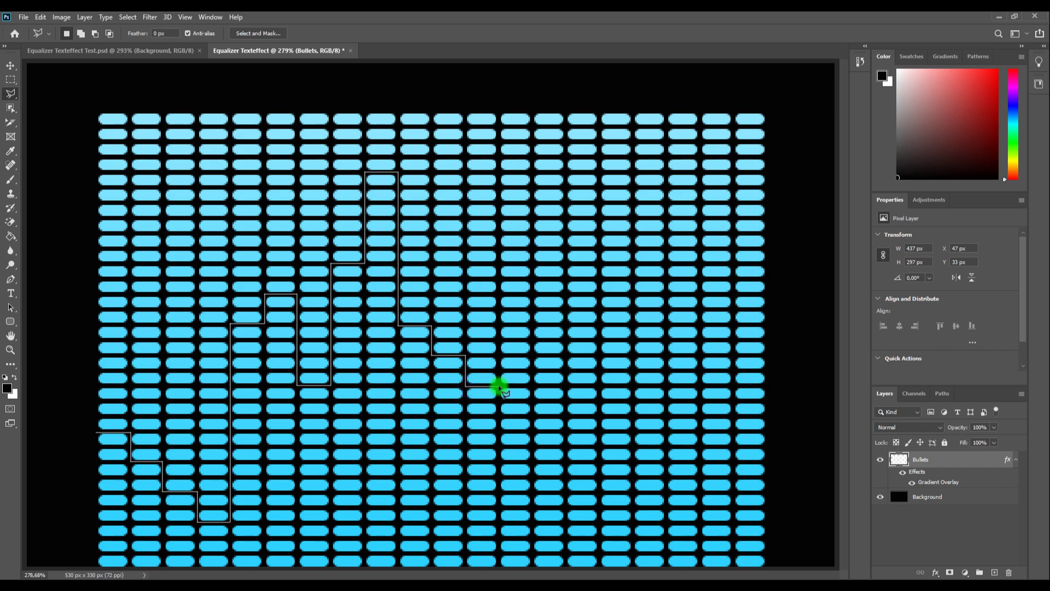
click(497, 417)
click(531, 417)
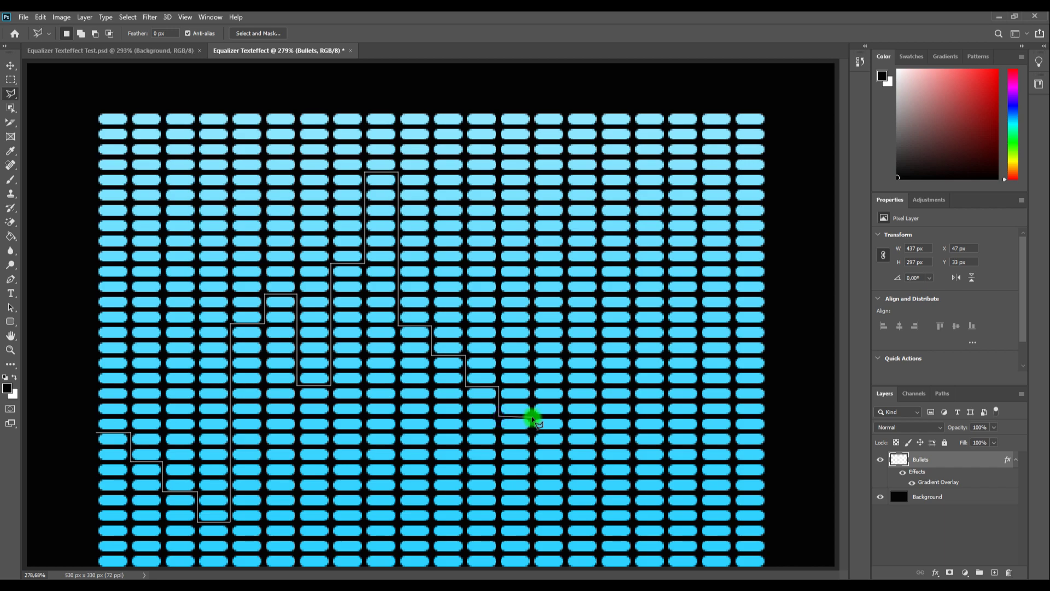
Climb the outline up the next columns to another peak on the right.
drag(533, 417, 533, 235)
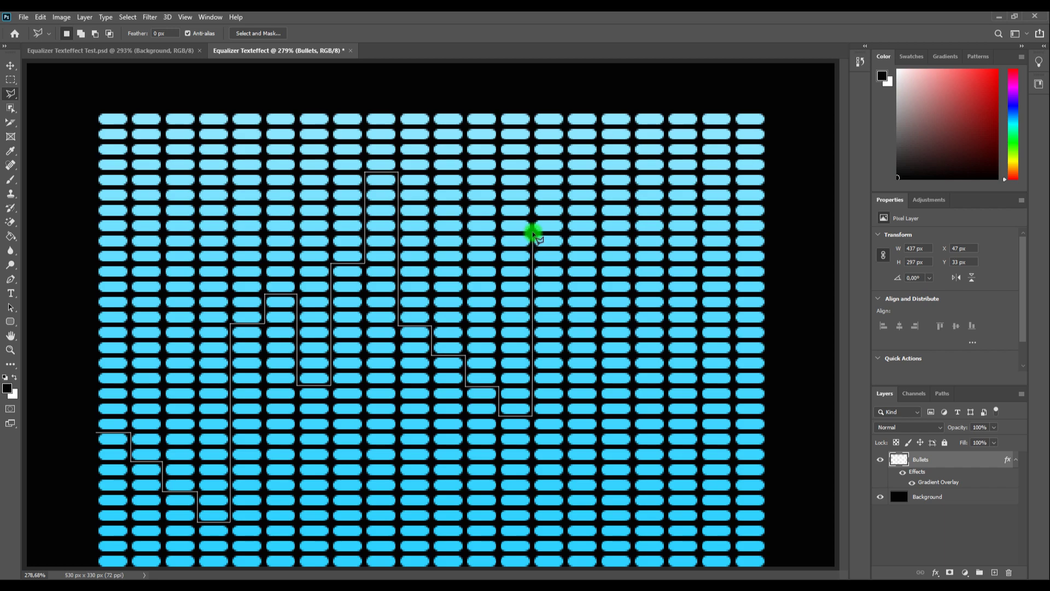
mouse_move(533, 234)
mouse_down()
mouse_move(567, 237)
mouse_move(568, 203)
mouse_move(602, 206)
mouse_up()
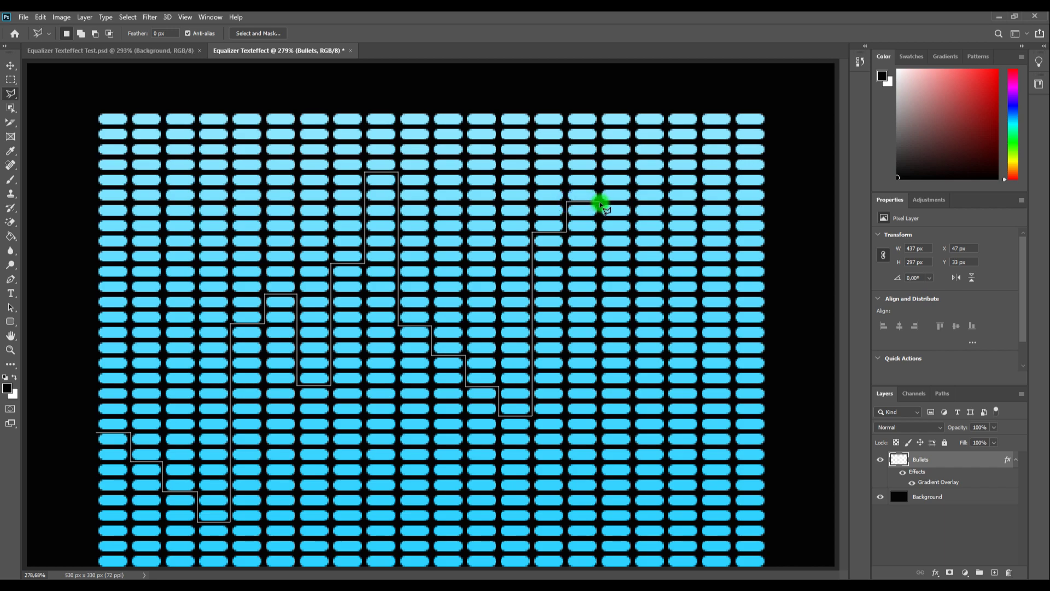
drag(601, 203, 602, 172)
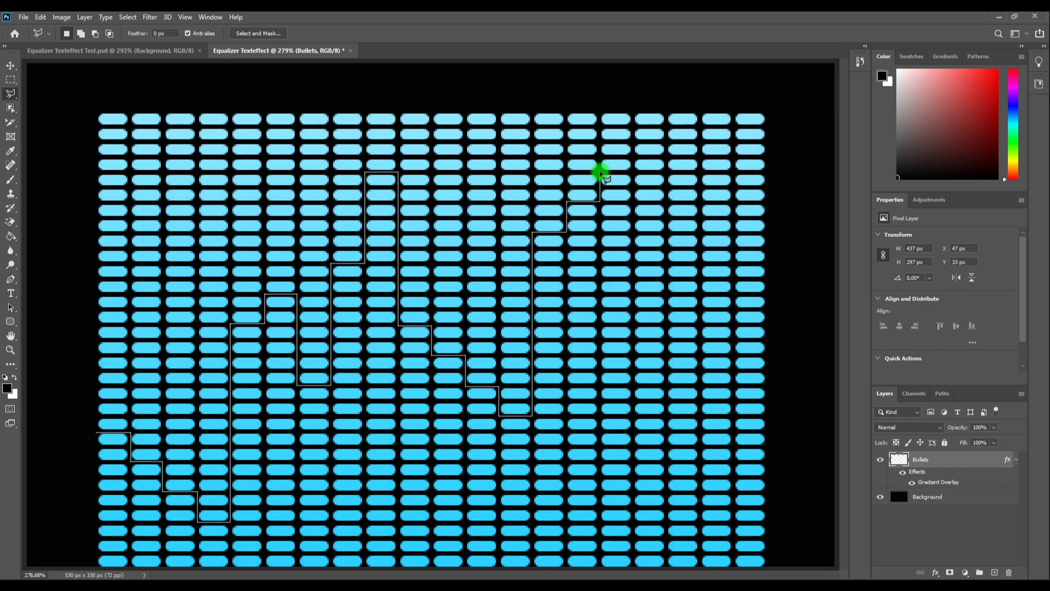
click(601, 172)
click(633, 172)
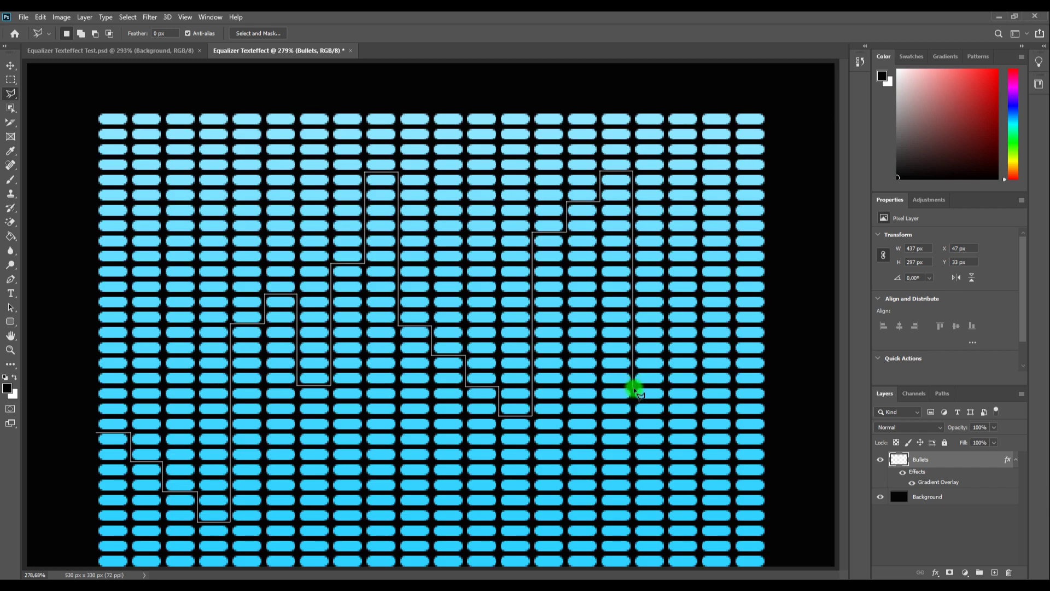
Step the outline down from the peak and back up the last column on the right.
click(634, 386)
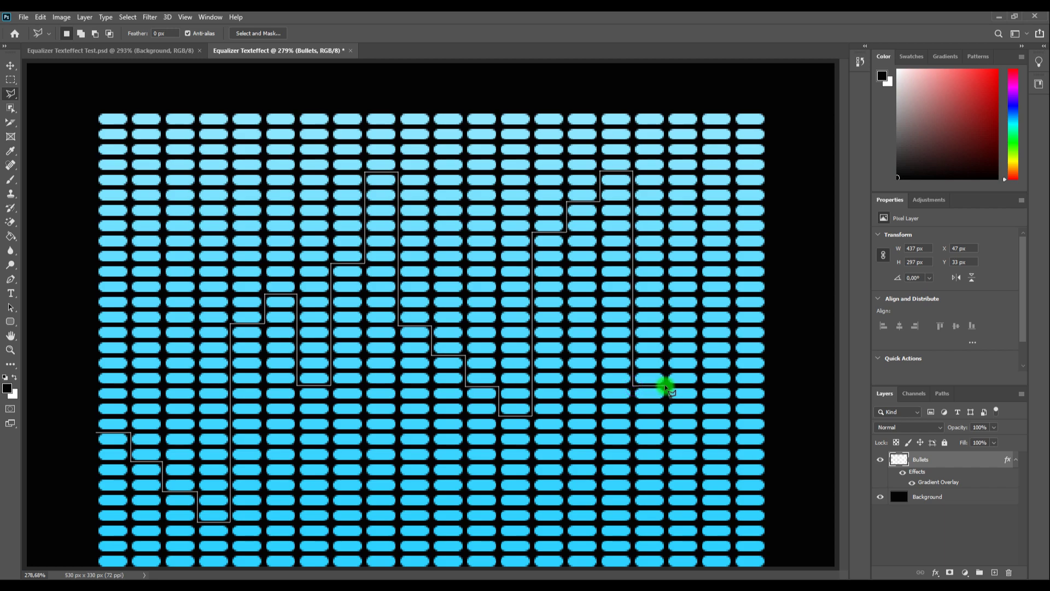
click(666, 385)
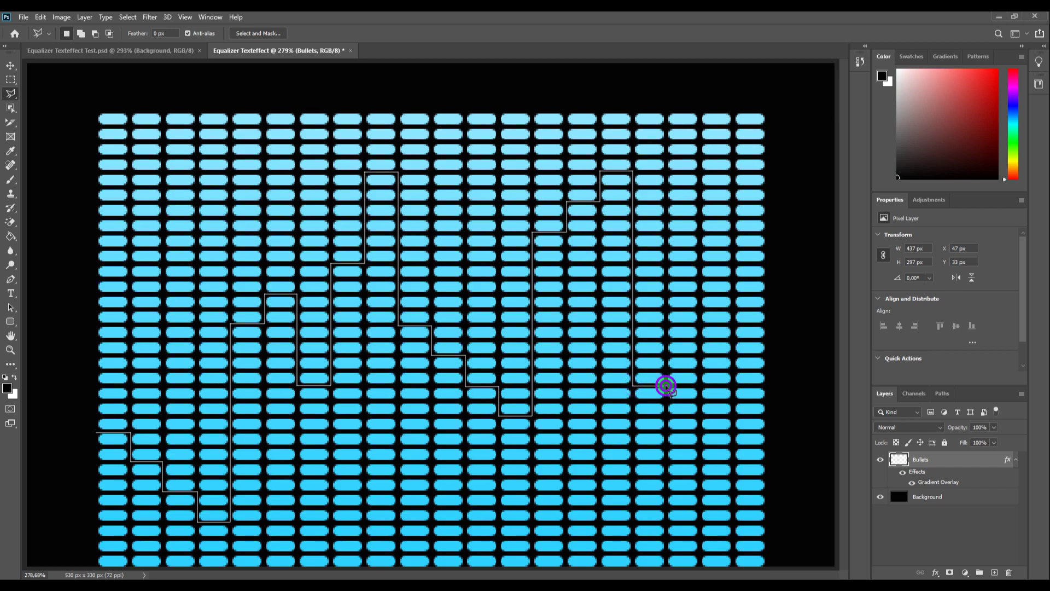
double_click(666, 416)
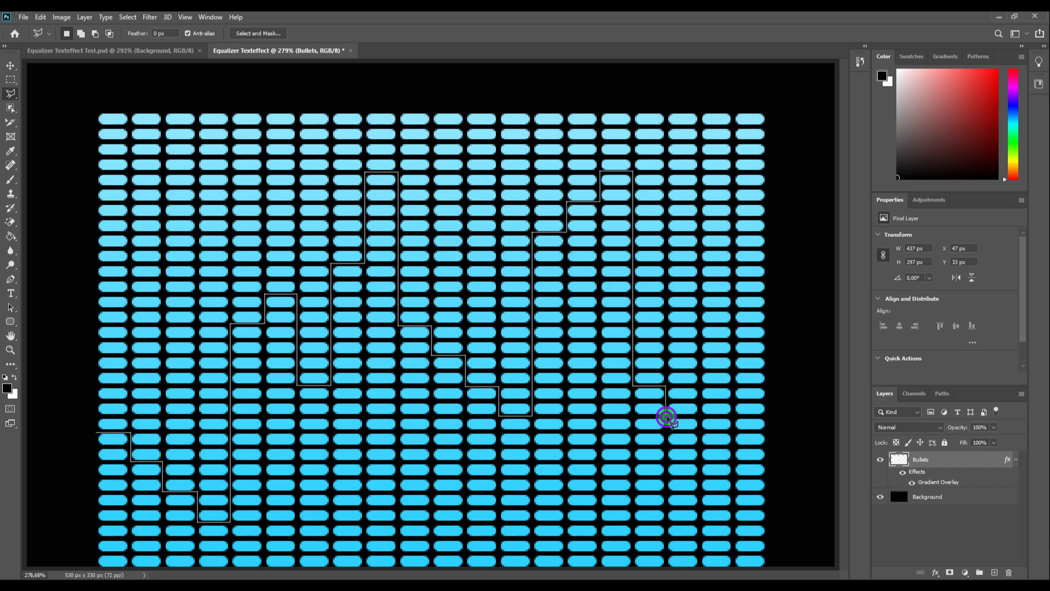
click(699, 418)
click(702, 444)
click(702, 448)
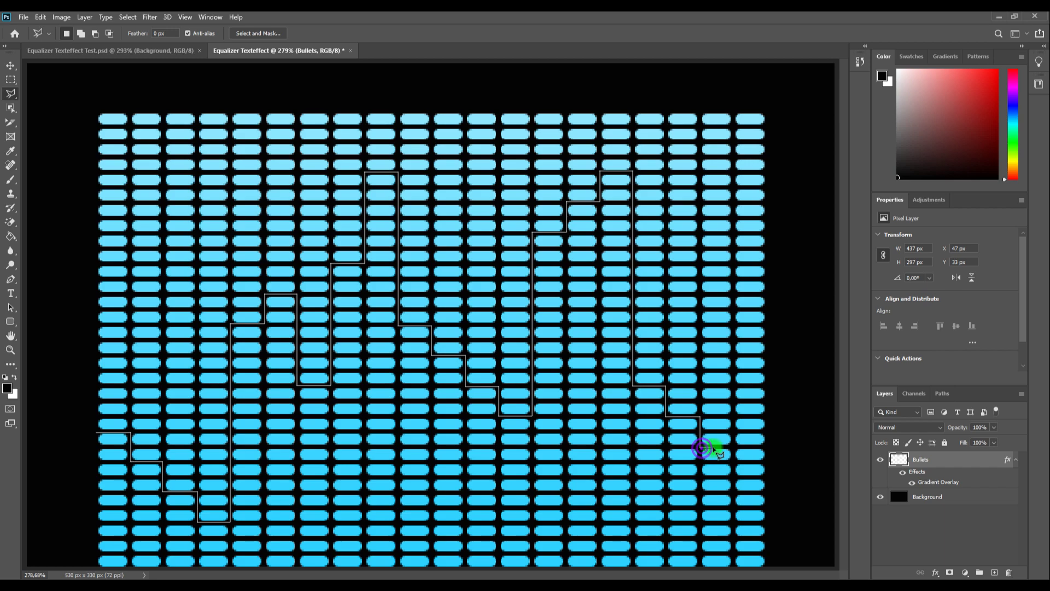
click(733, 448)
click(735, 448)
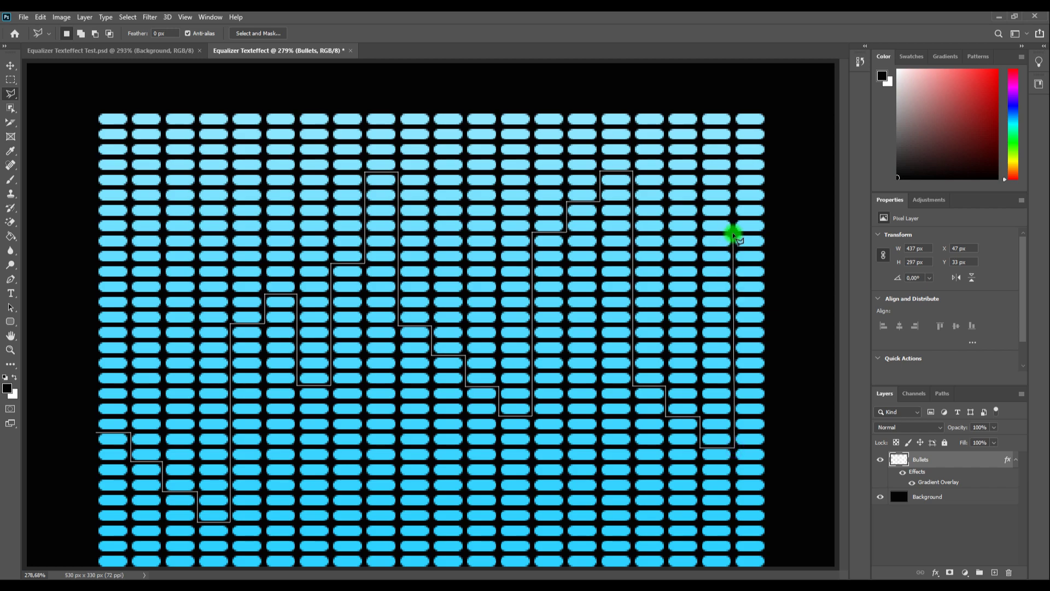
click(734, 233)
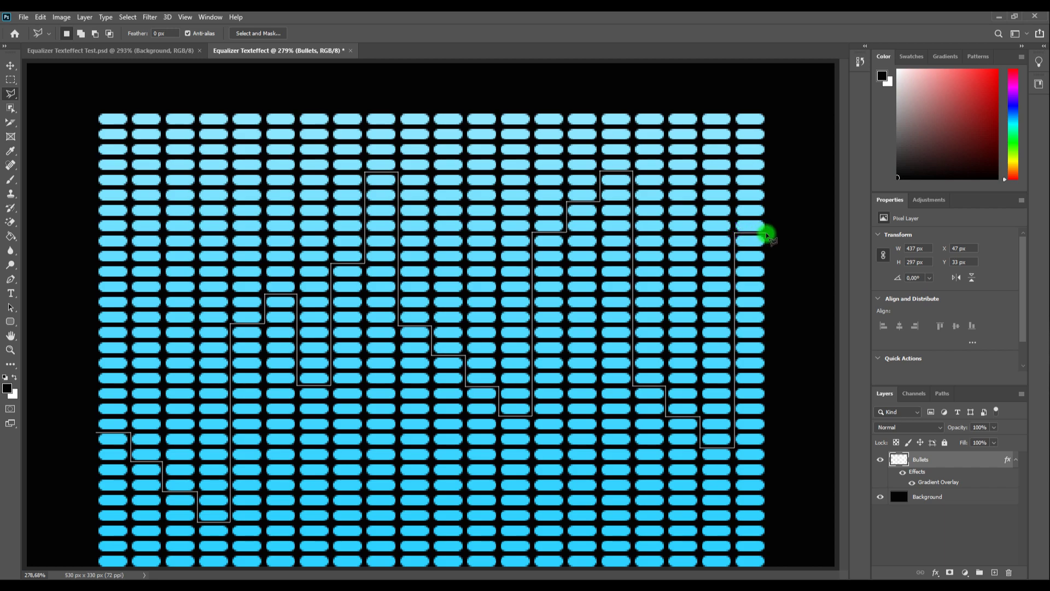
click(766, 233)
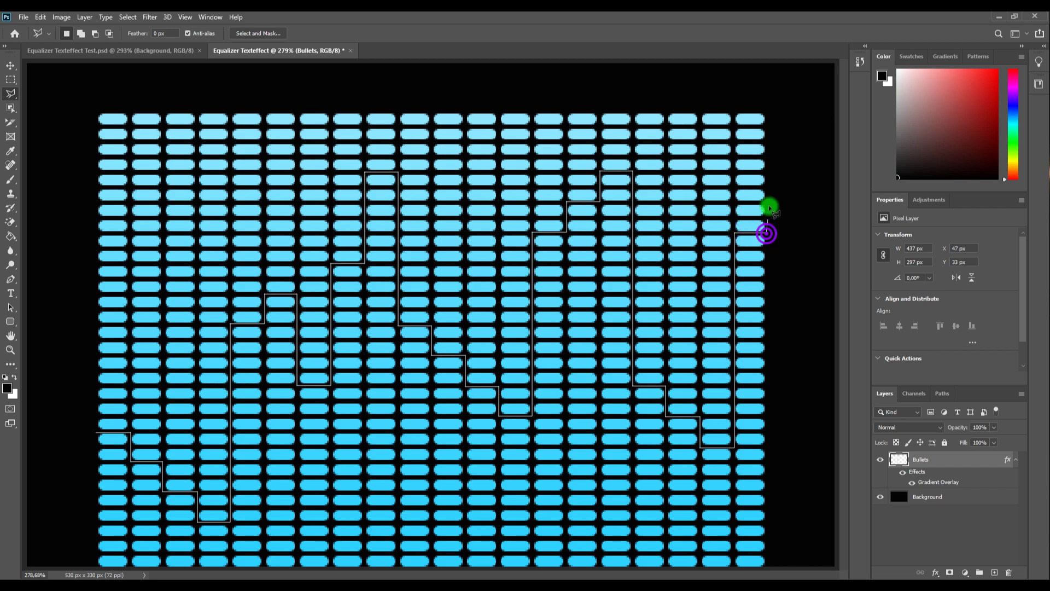
Run the outline across the grid's top corners and close it at the starting point.
click(766, 107)
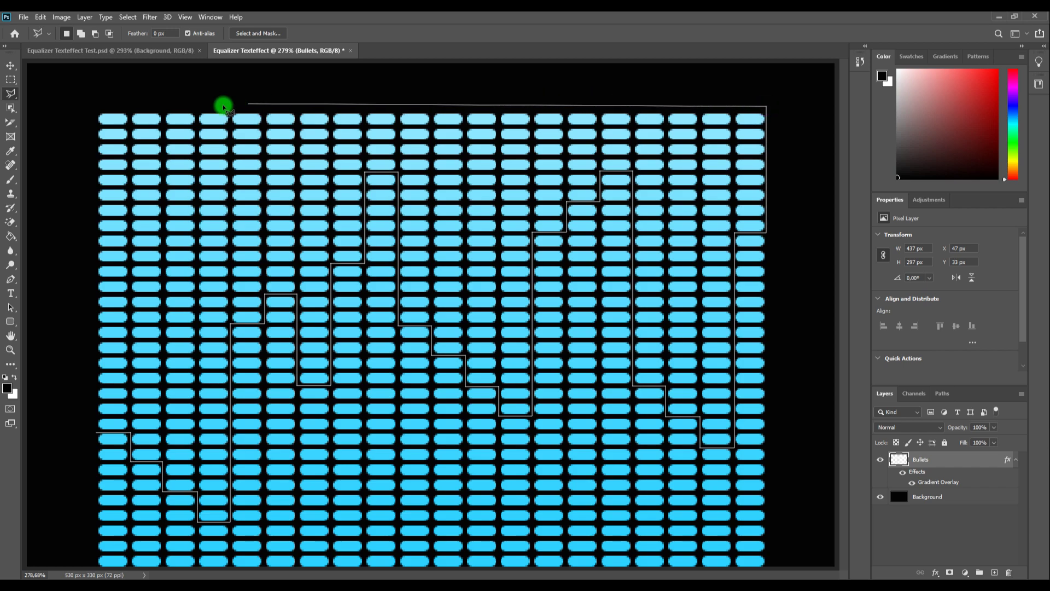
click(94, 106)
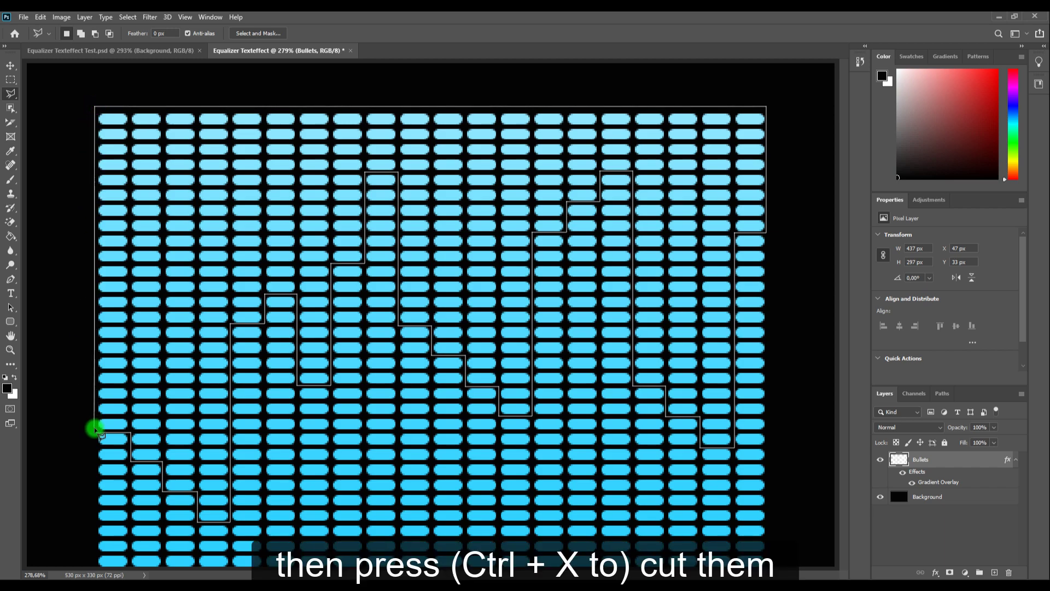
click(96, 433)
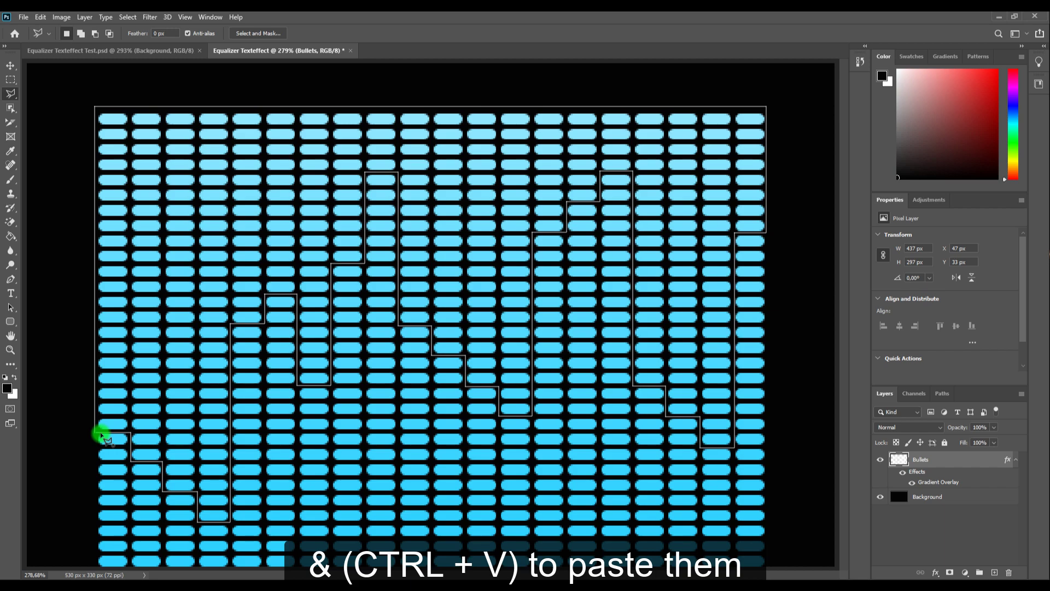
click(101, 434)
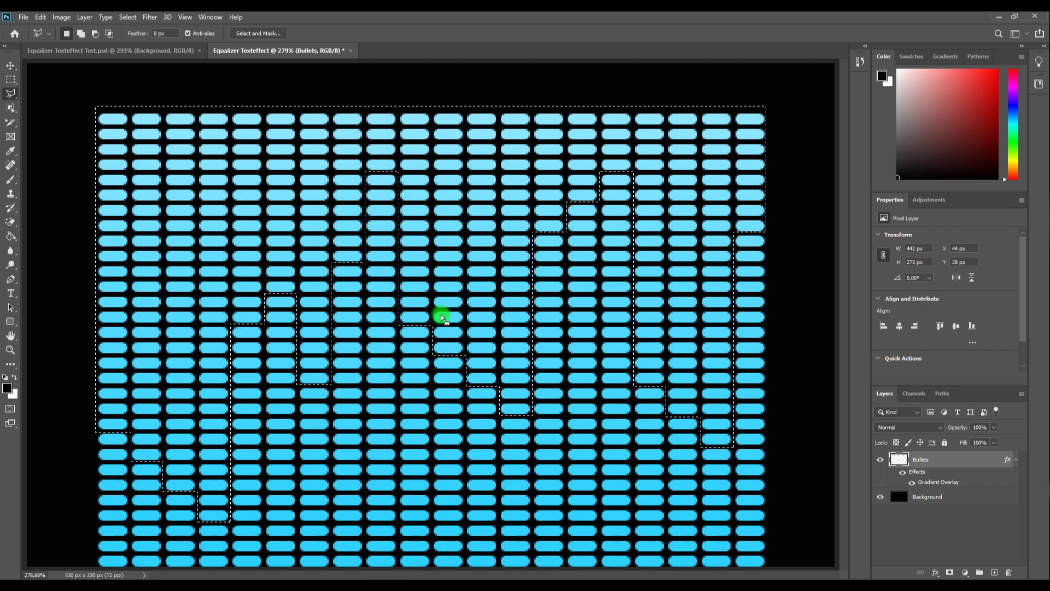
Cut the selected upper bullets, paste them onto a new layer, and nudge it into alignment.
key(ctrl+x)
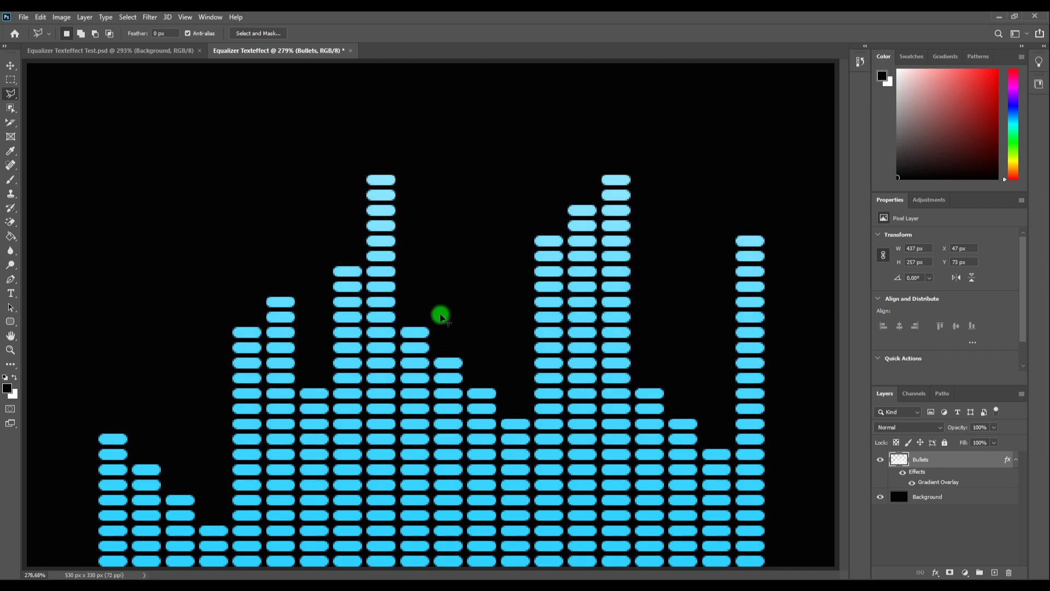
key(ctrl+v)
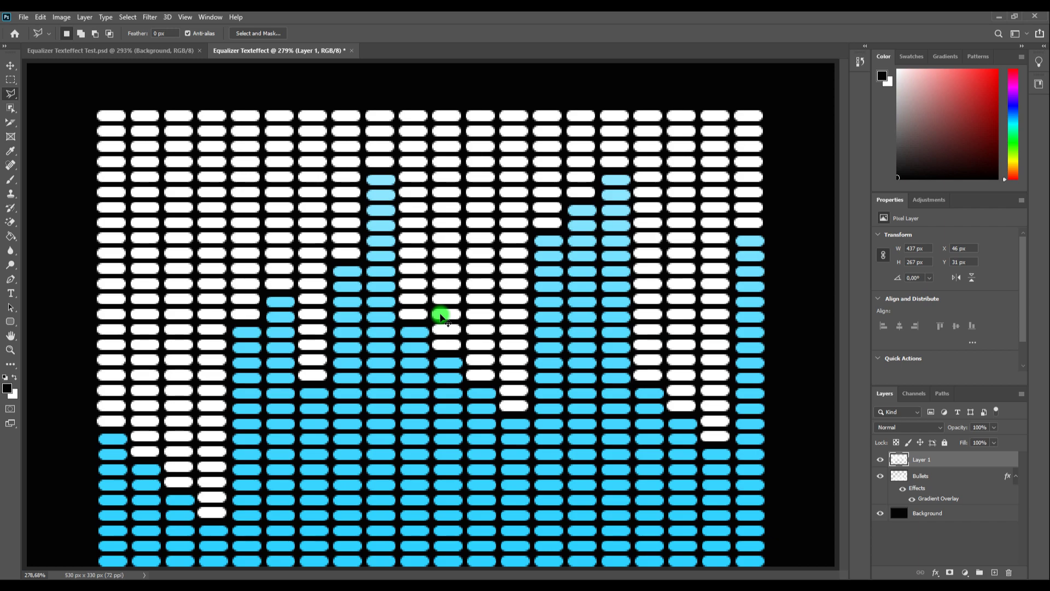
key(v)
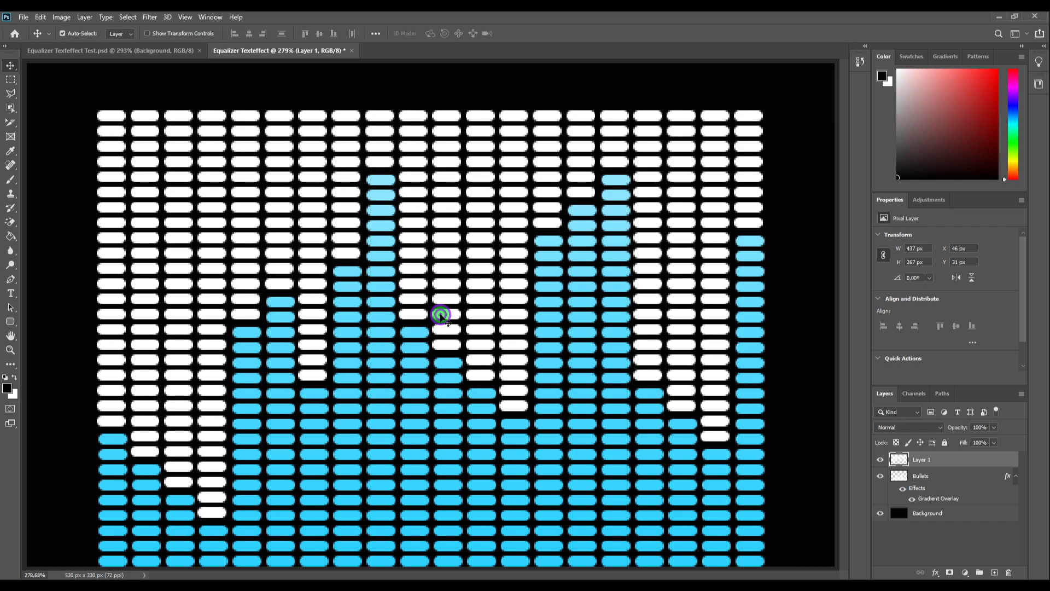
drag(441, 316, 442, 318)
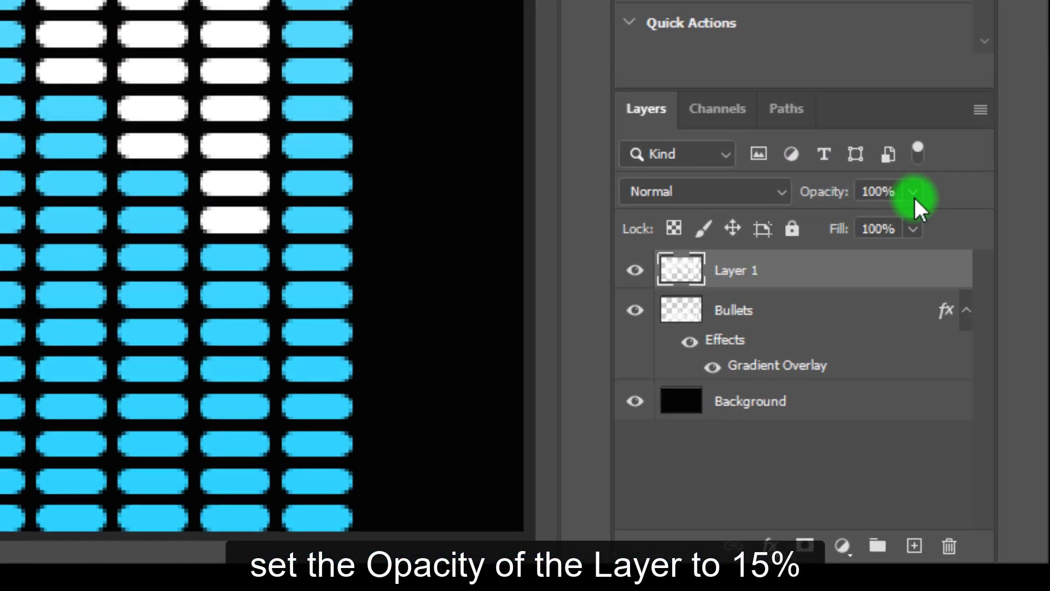
Set Layer 1 to 15% opacity and rename it 'Bullets White'.
click(984, 400)
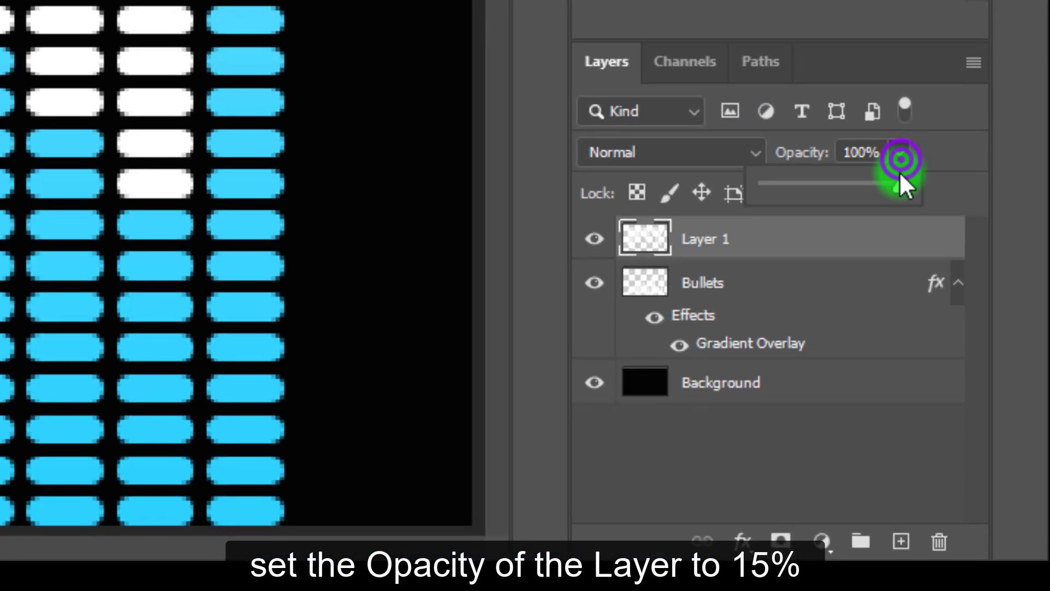
drag(900, 185, 786, 186)
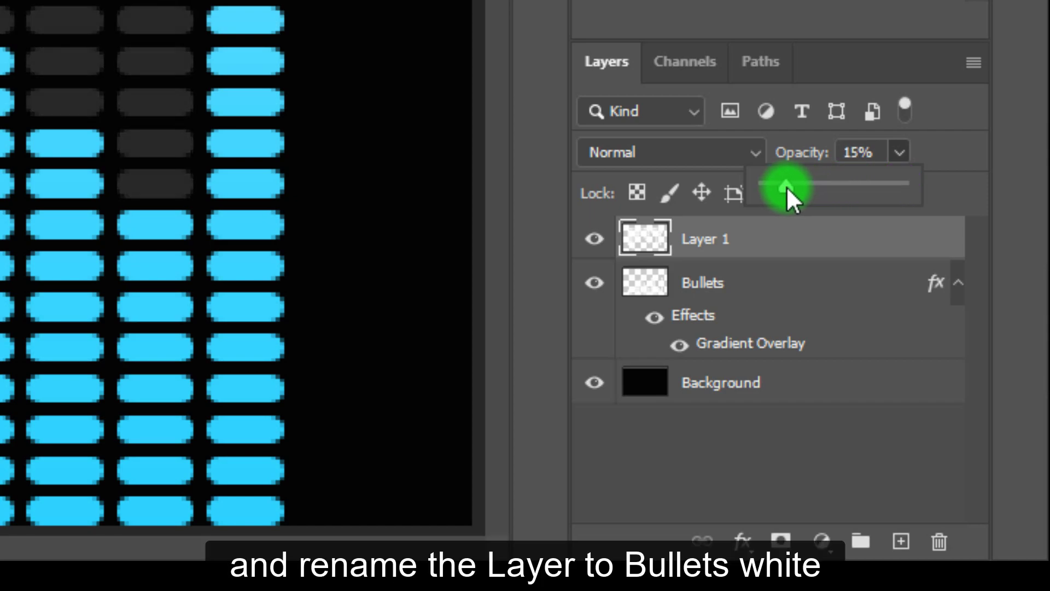
double_click(709, 243)
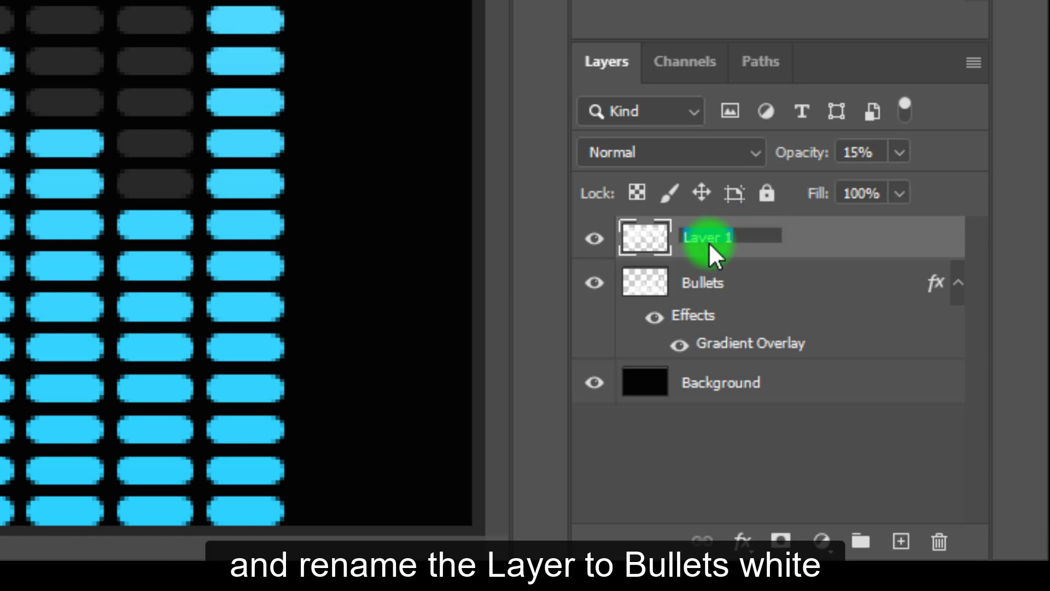
text(Bullets )
text(White)
key(Return)
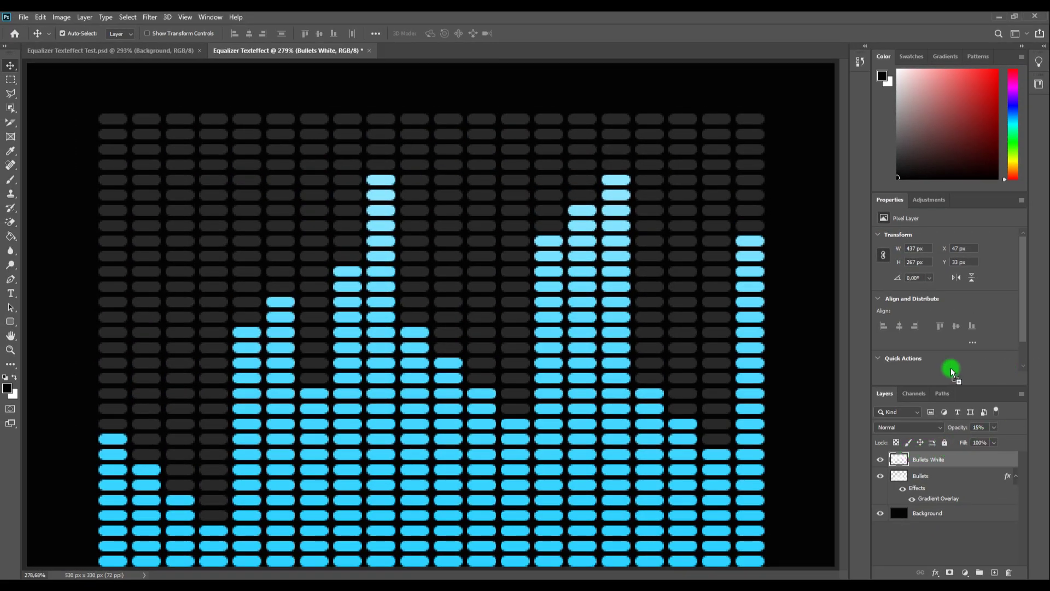
Place the concert crowd photo and stretch its left and right edges to the canvas edges.
drag(949, 368, 376, 395)
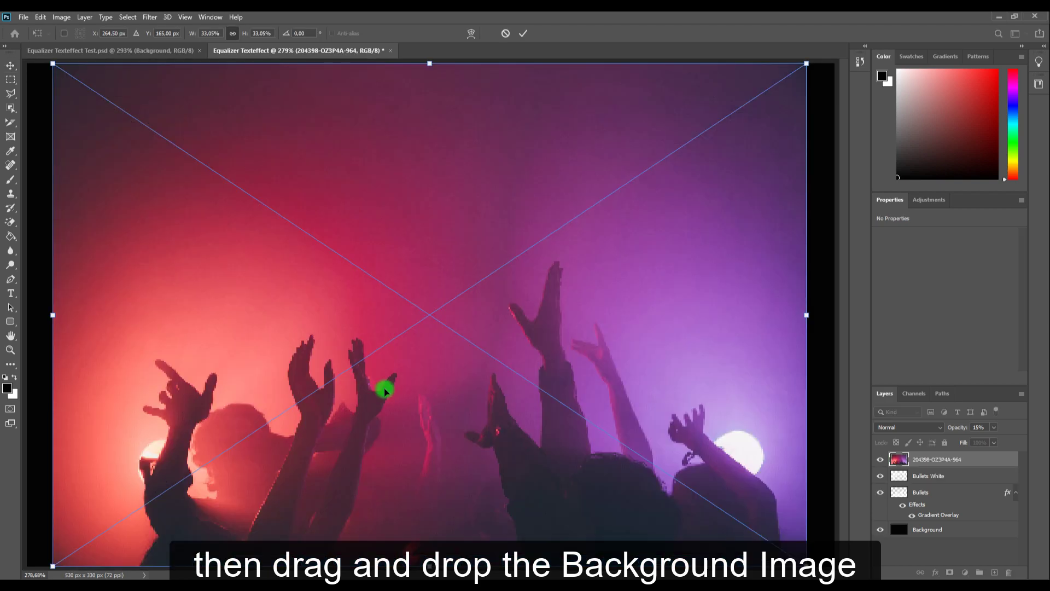
key(Return)
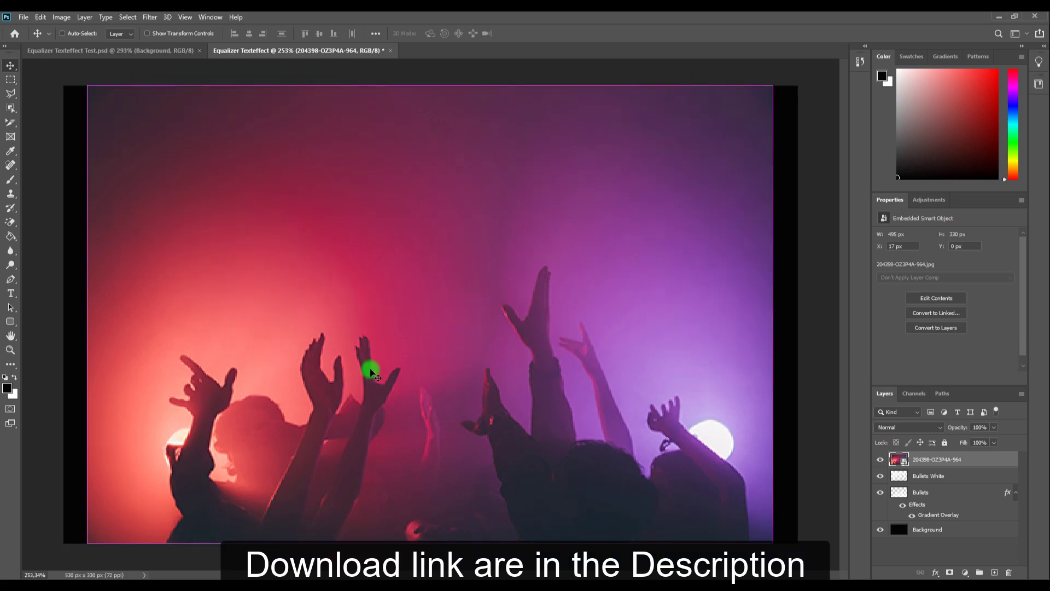
key(ctrl+t)
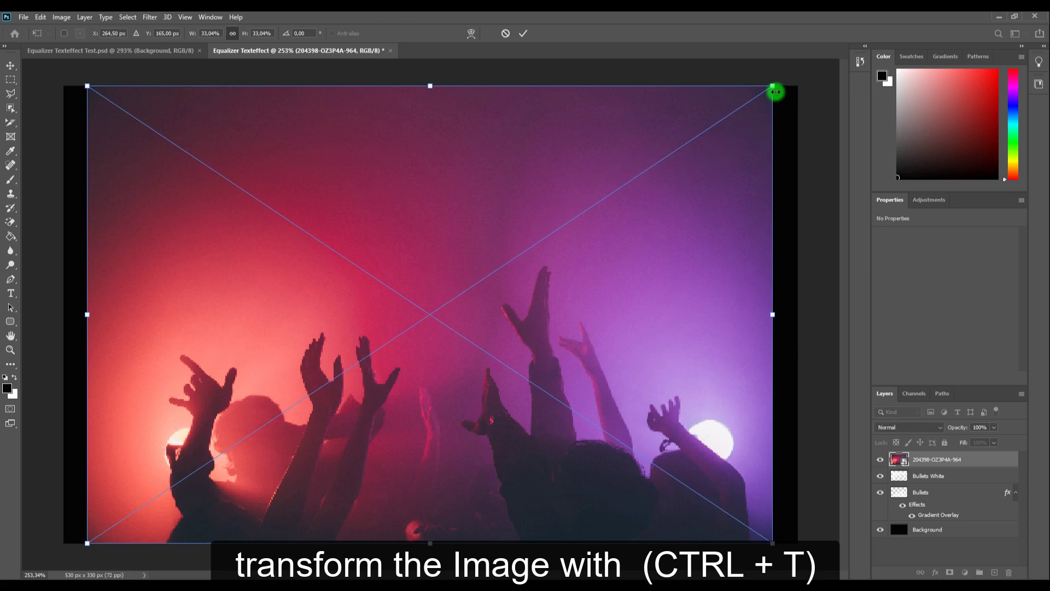
drag(773, 88, 797, 86)
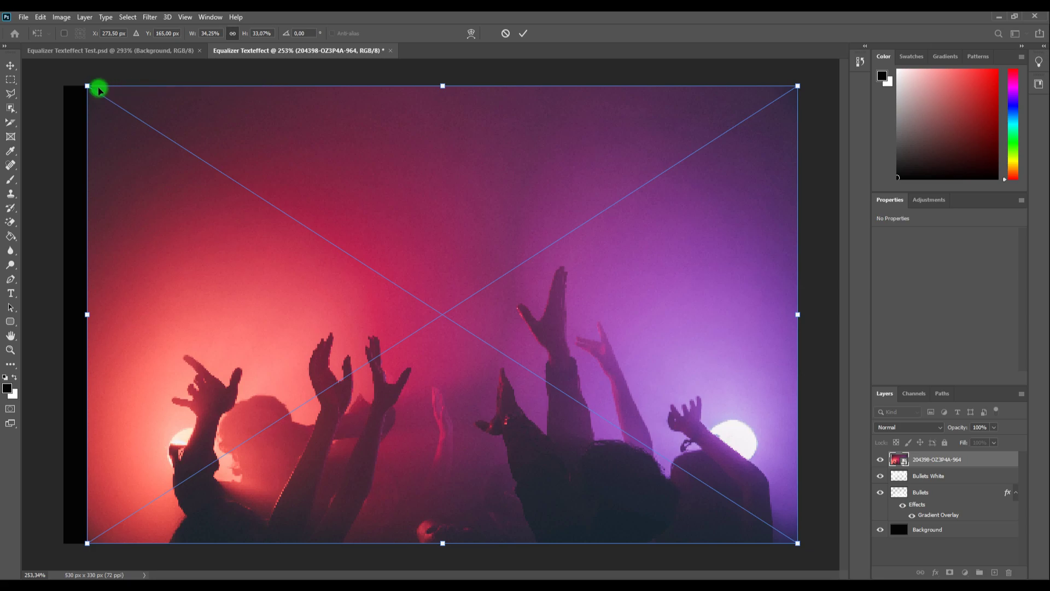
drag(87, 86, 63, 86)
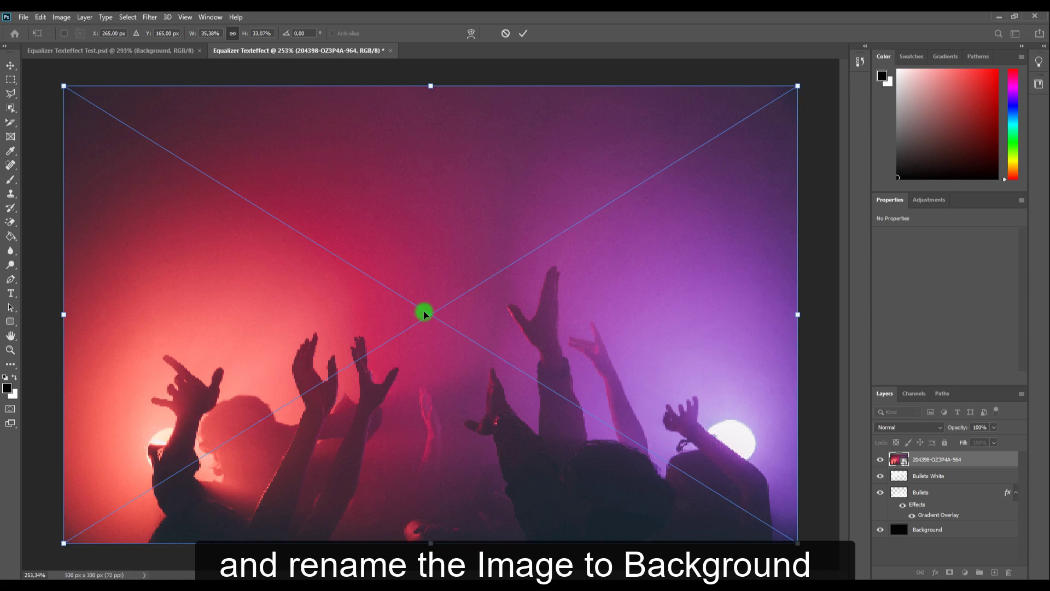
key(Return)
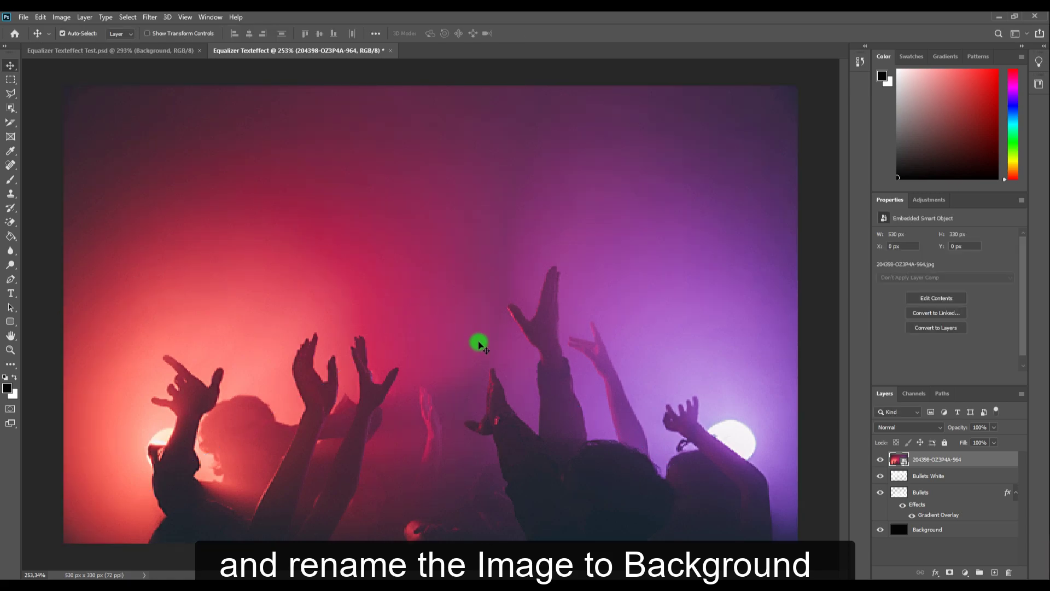
Rename the crowd photo layer to 'Background'.
click(923, 461)
double_click(923, 461)
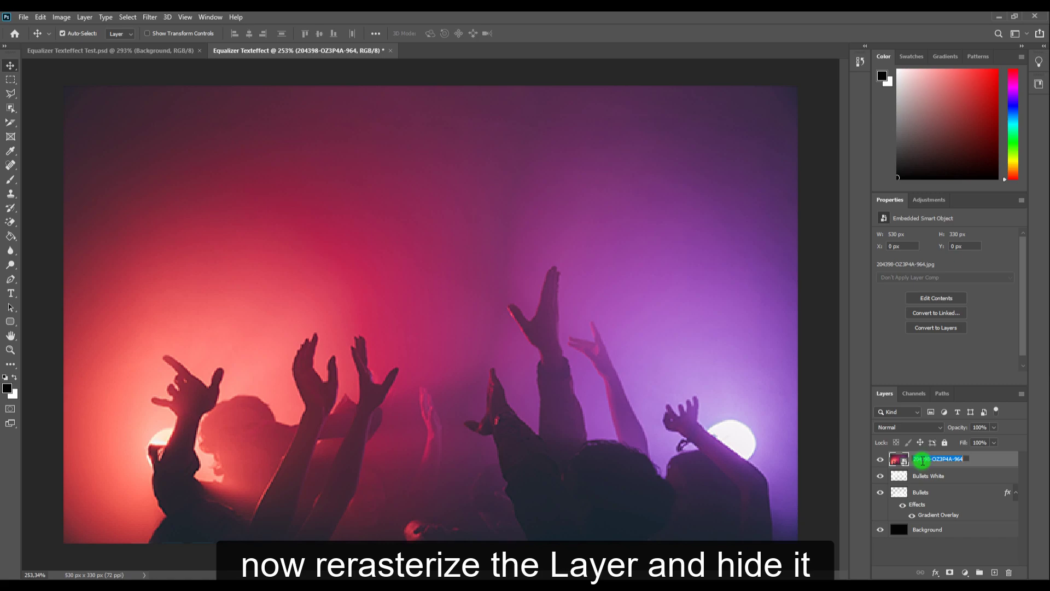
text(Backgroun)
text(d)
key(Return)
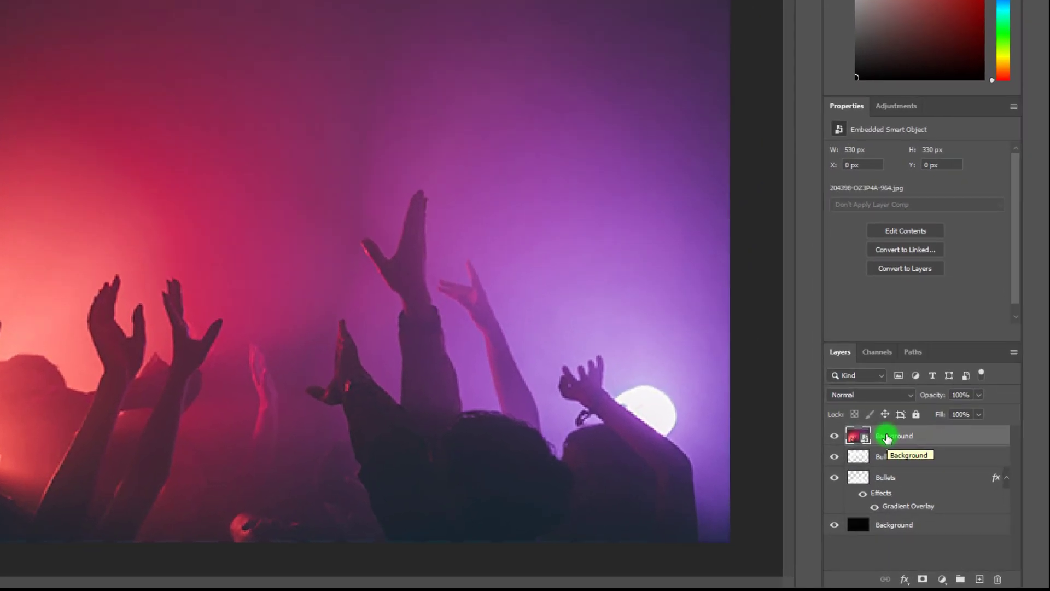
Rasterize the Background layer, move it beneath the Bullets layer, and hide it.
right_click(921, 460)
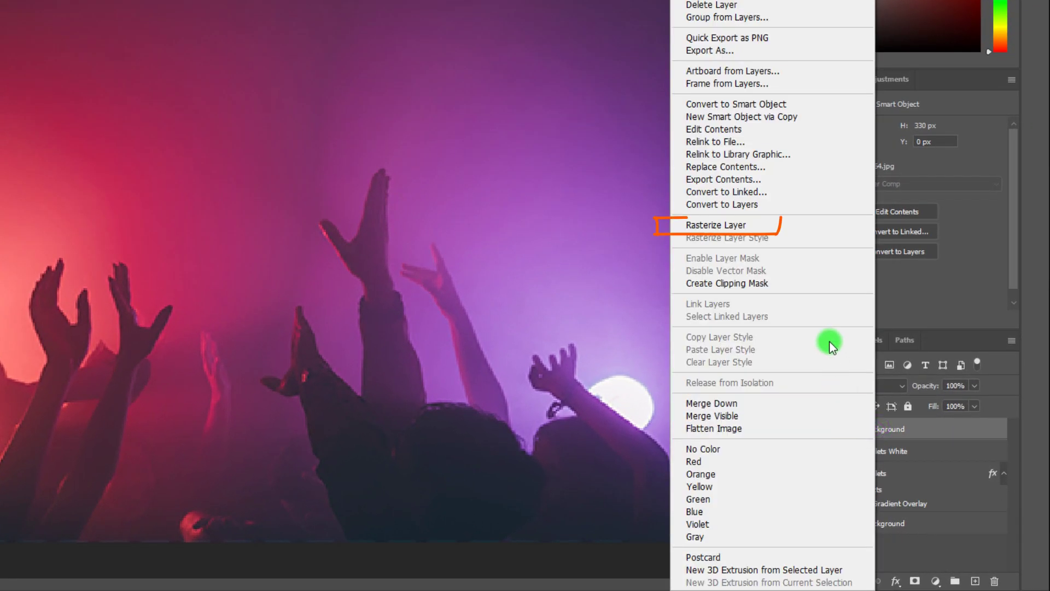
click(787, 228)
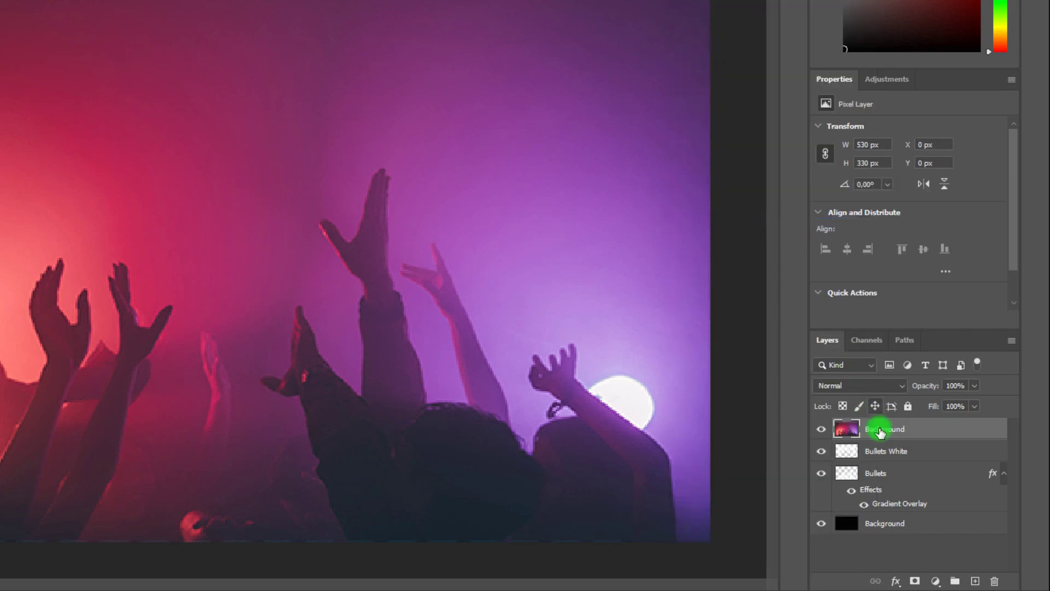
drag(880, 432, 875, 500)
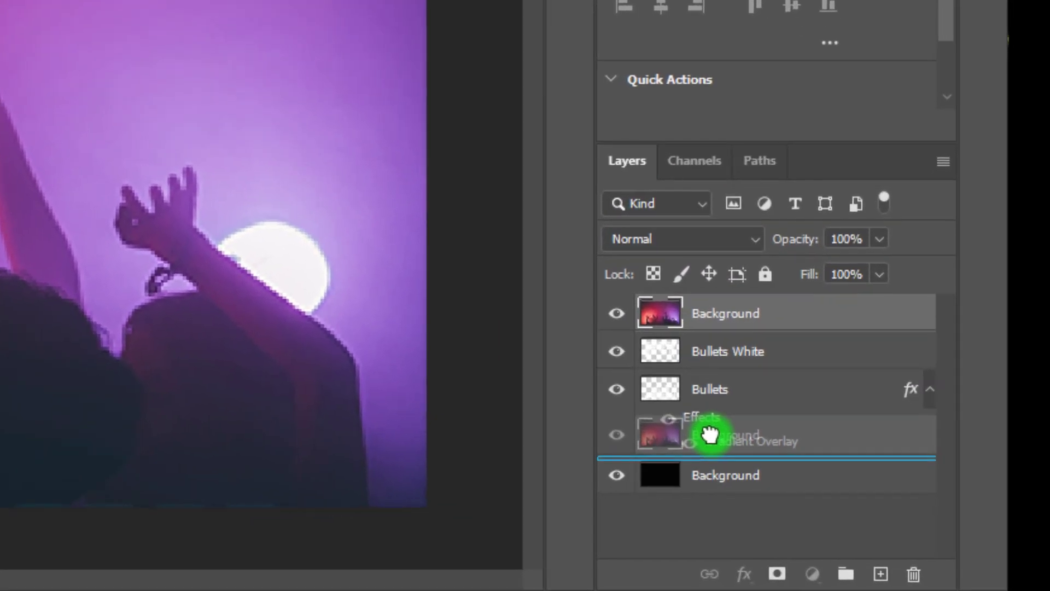
drag(710, 435, 704, 435)
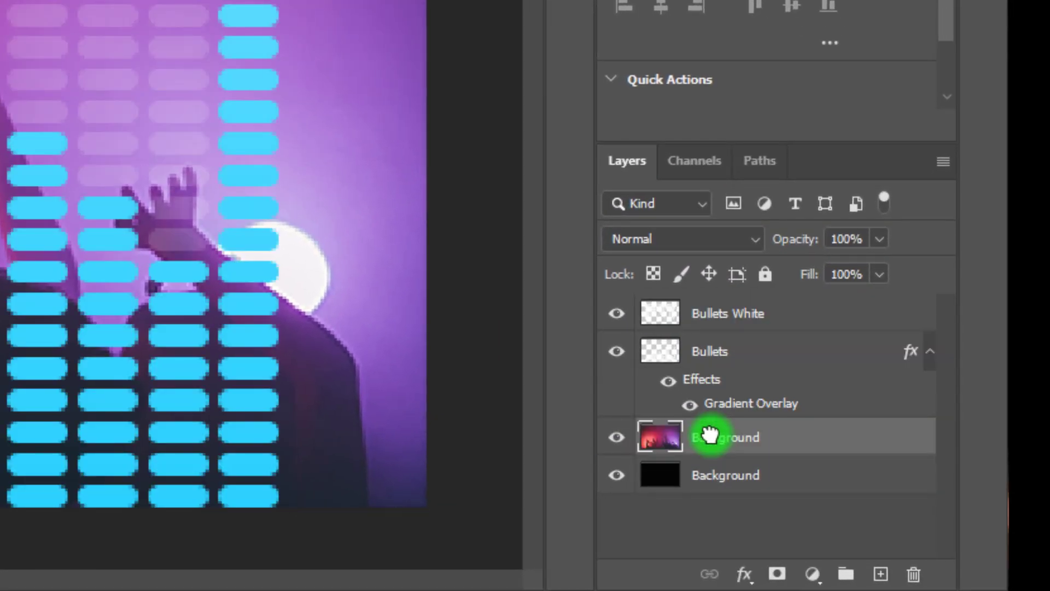
click(616, 438)
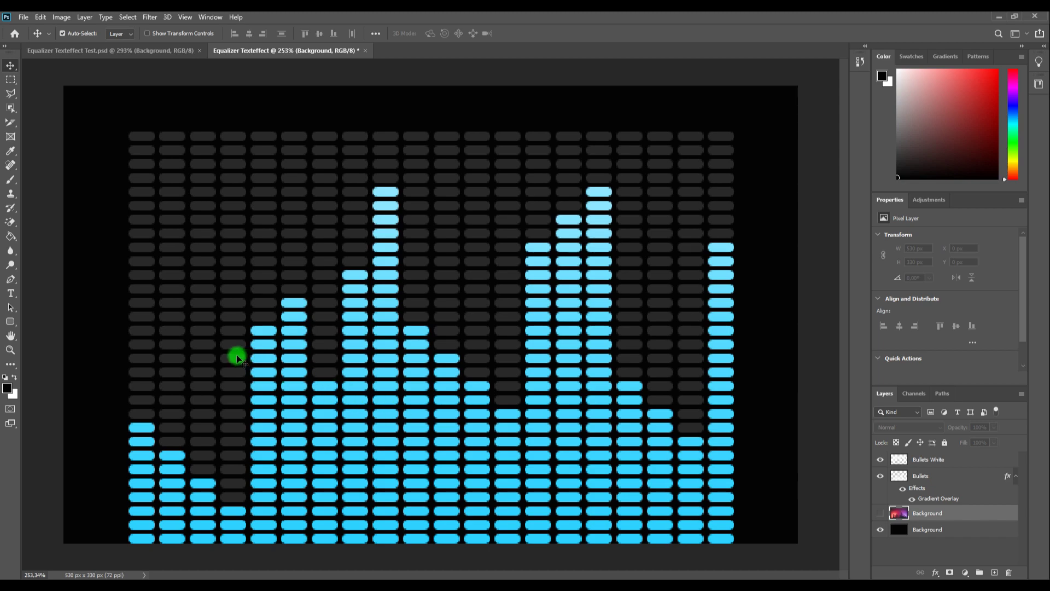
Type 'music' in white MgOpen Modata Bold 79 pt and move its layer to the top.
key(x)
key(t)
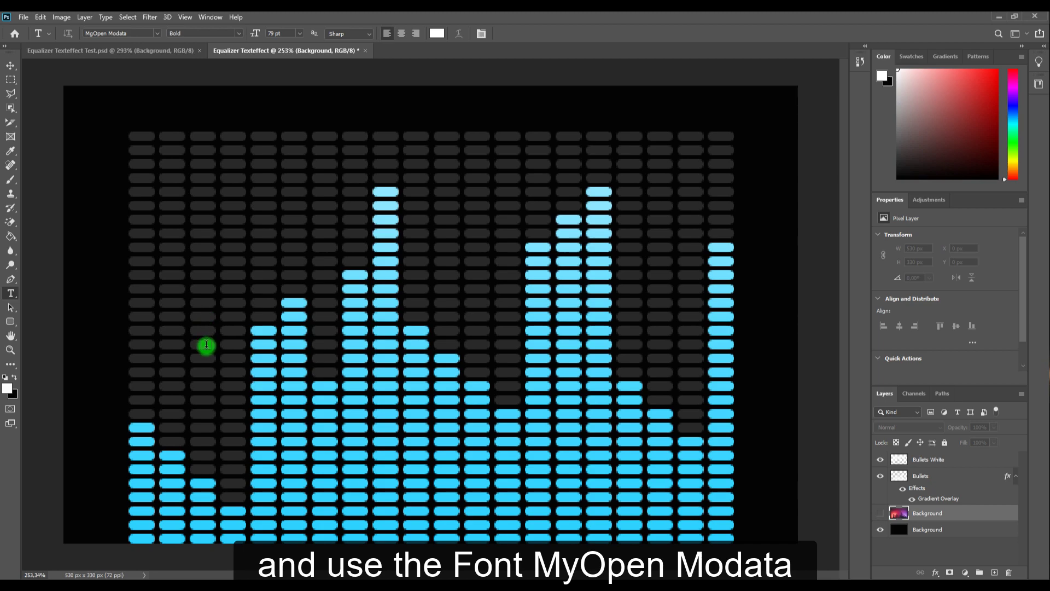
click(206, 347)
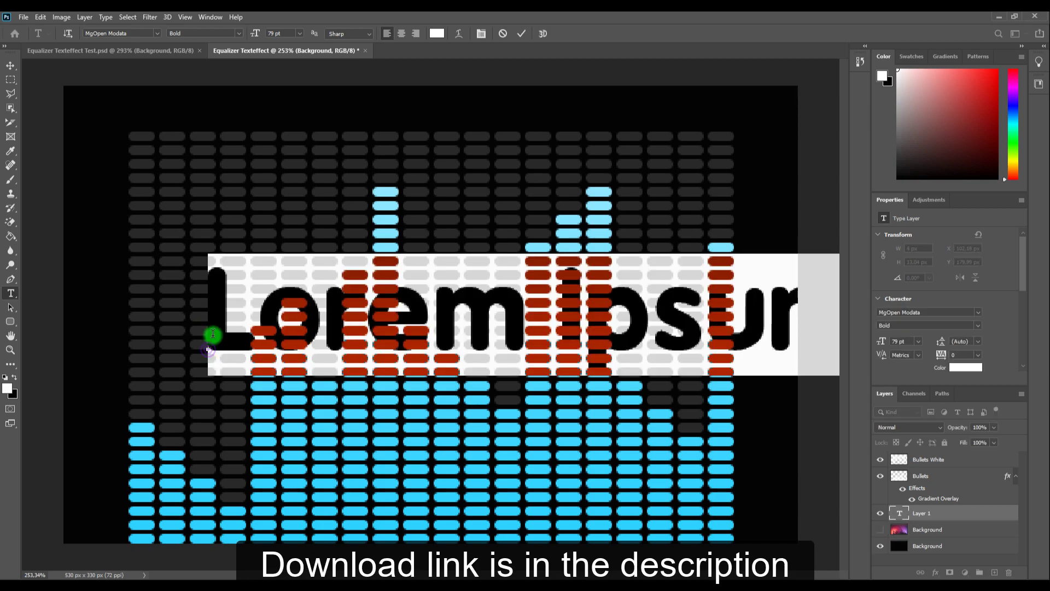
text(mus)
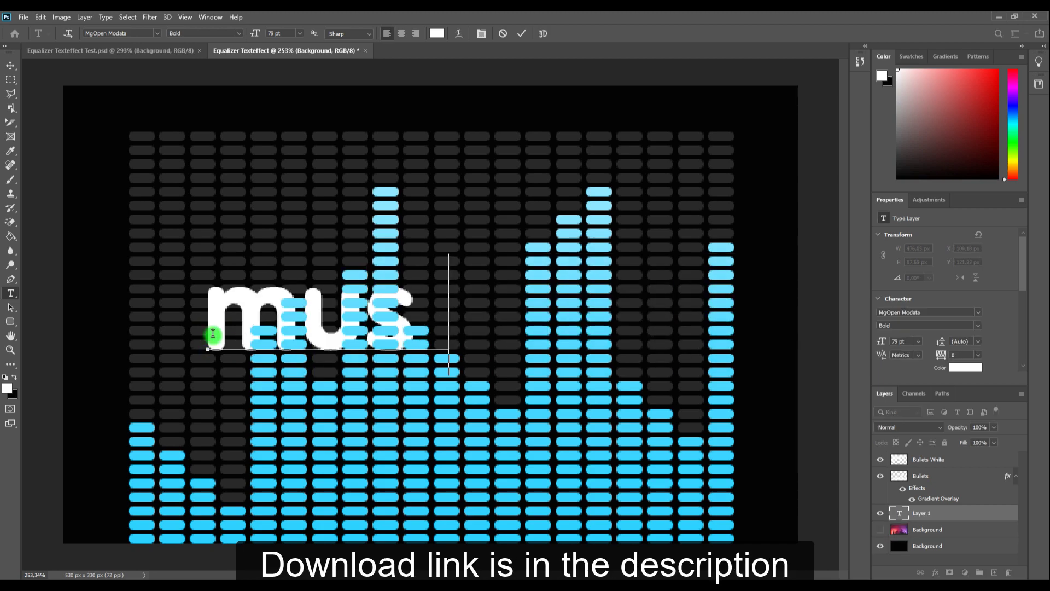
text(ic)
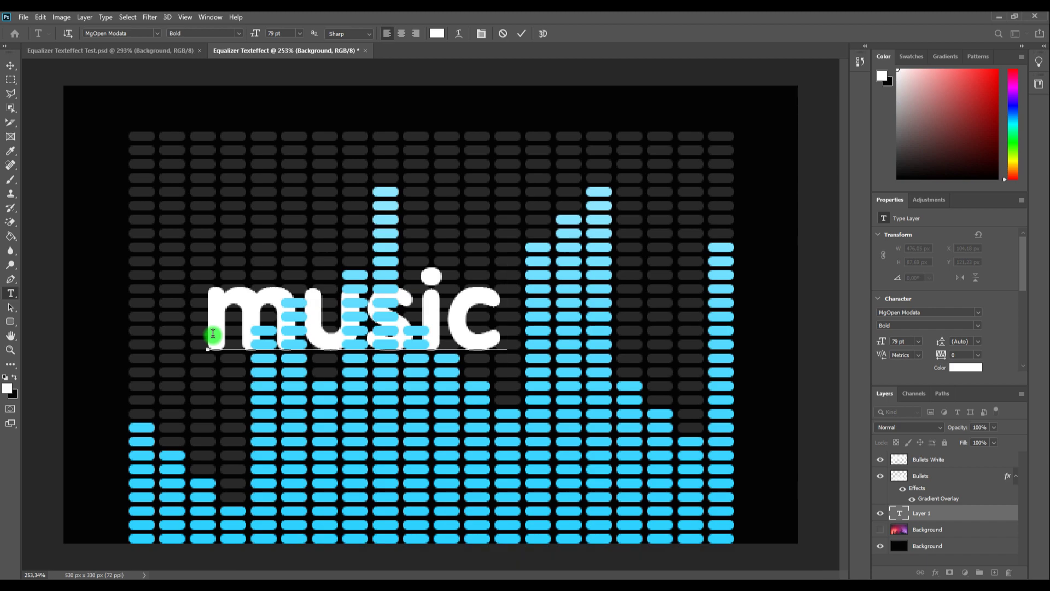
key(ctrl+Return)
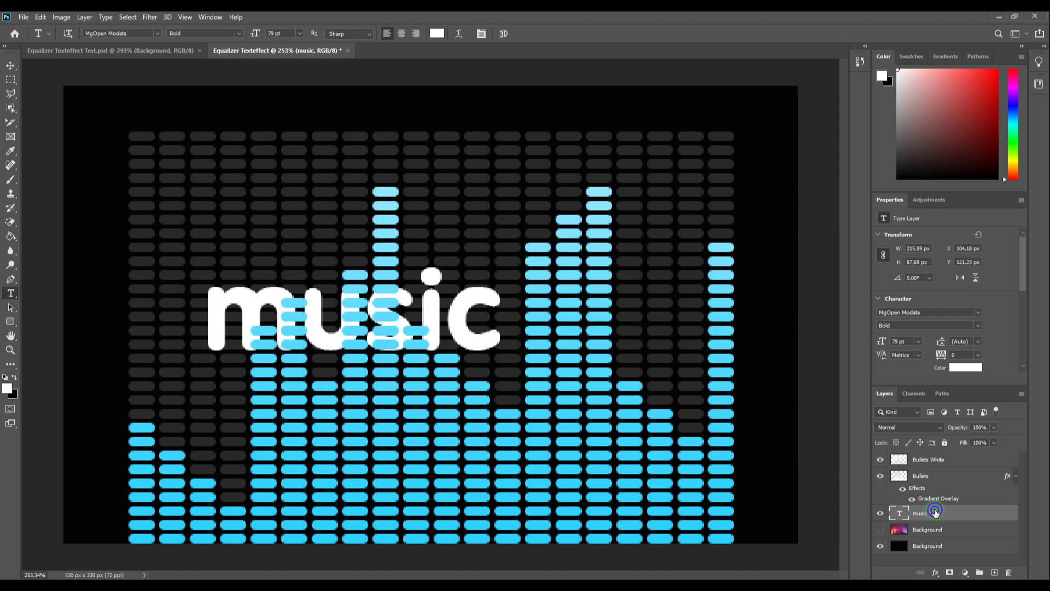
click(936, 511)
drag(936, 511, 945, 459)
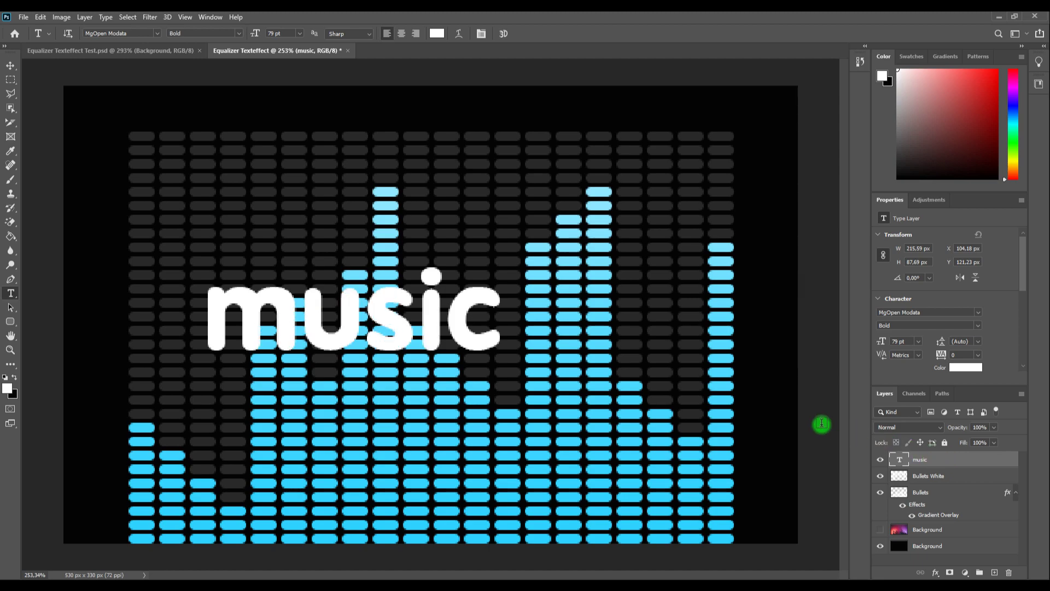
Move the music text down and to the right.
key(v)
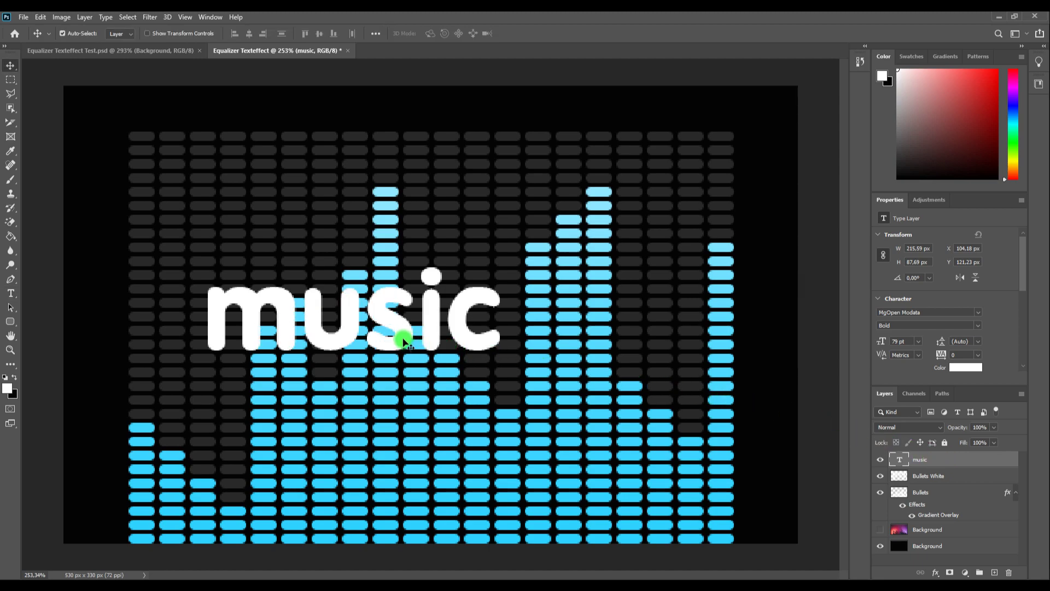
drag(403, 339, 447, 367)
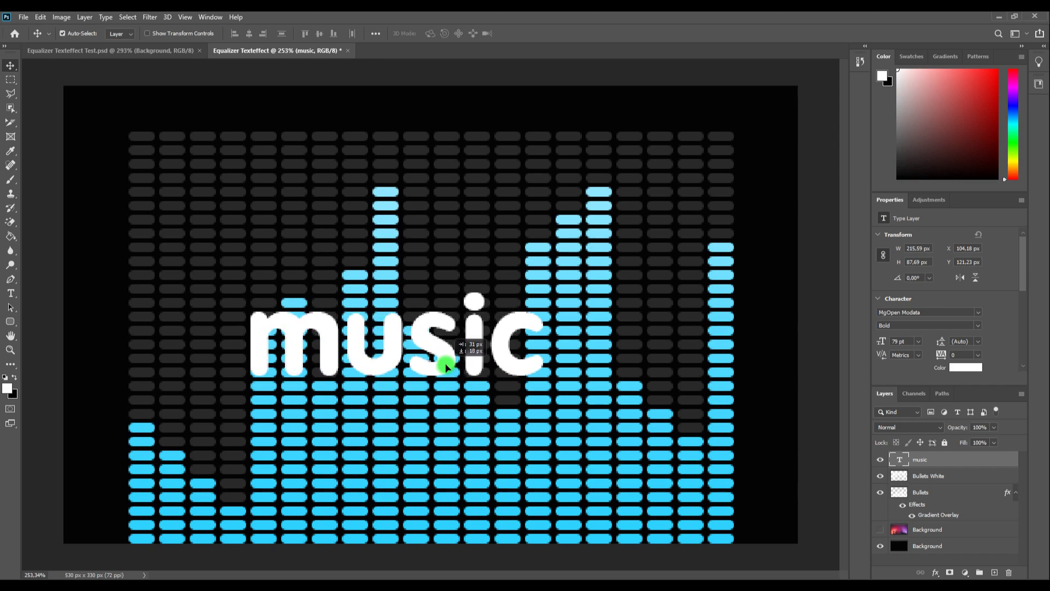
drag(447, 367, 446, 365)
key(ctrl)
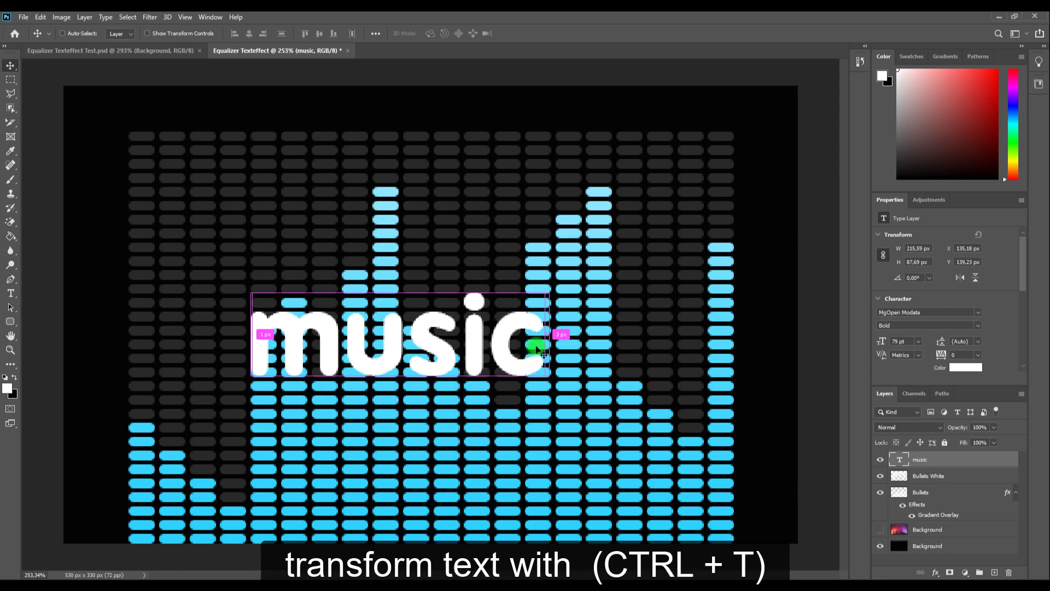
Scale the music text to about 105 pt and centre it across the equalizer bars.
key(ctrl+t)
mouse_move(552, 278)
mouse_down()
mouse_move(613, 271)
mouse_move(604, 272)
mouse_up()
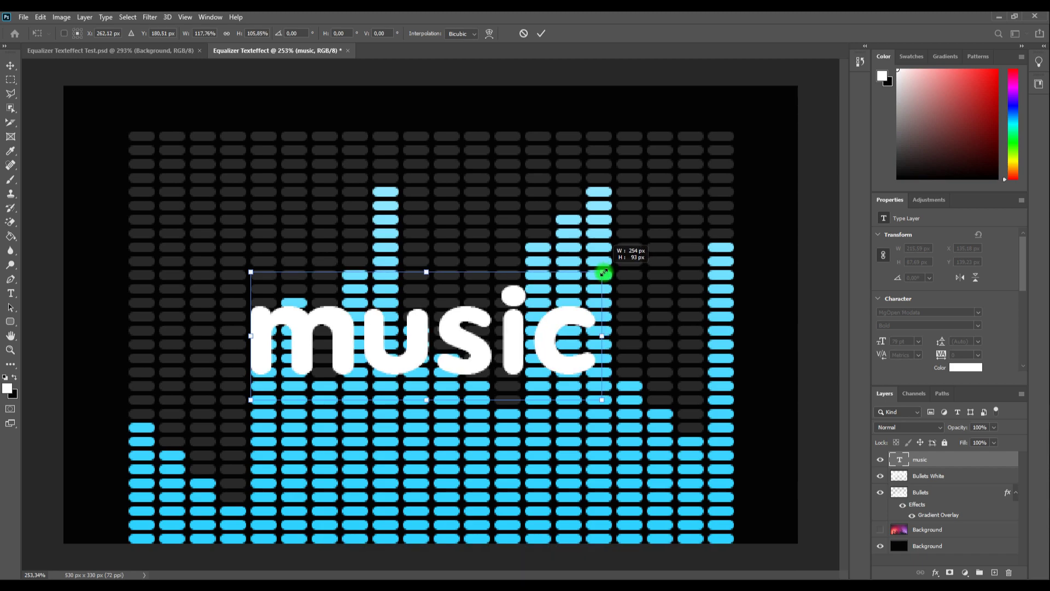
mouse_move(516, 336)
mouse_down()
mouse_move(517, 410)
mouse_move(522, 394)
mouse_up()
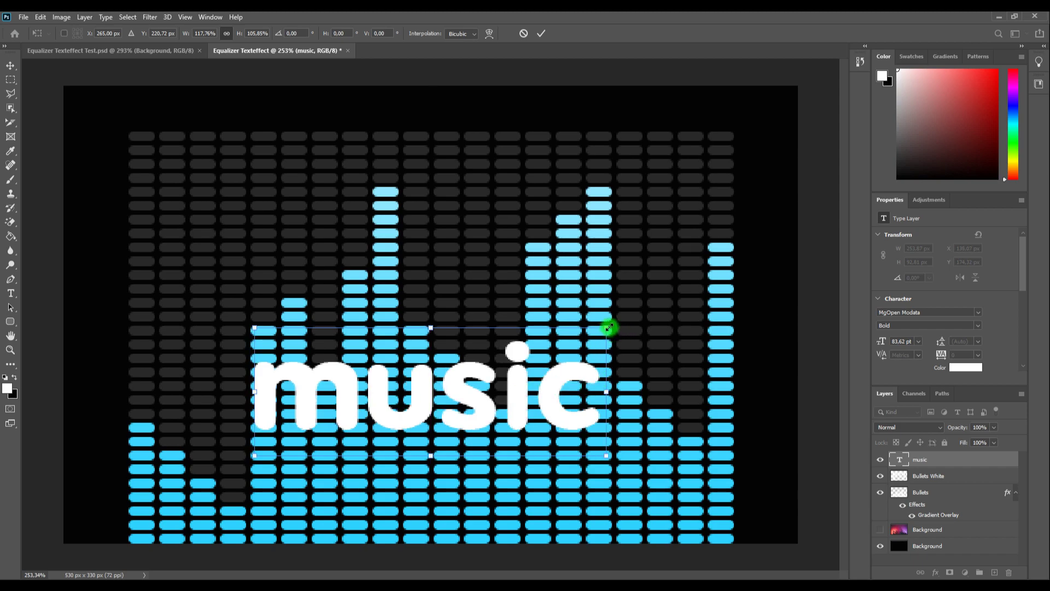
drag(609, 327, 595, 330)
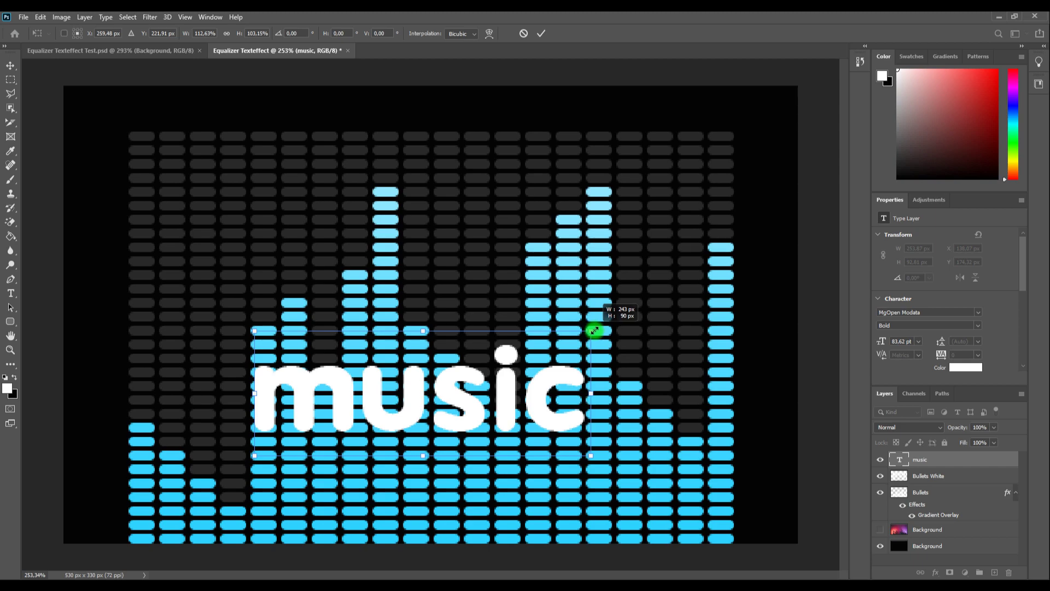
mouse_move(593, 331)
mouse_down()
mouse_move(537, 327)
mouse_move(546, 305)
mouse_move(594, 308)
mouse_move(635, 293)
mouse_move(625, 300)
mouse_up()
drag(538, 372, 544, 394)
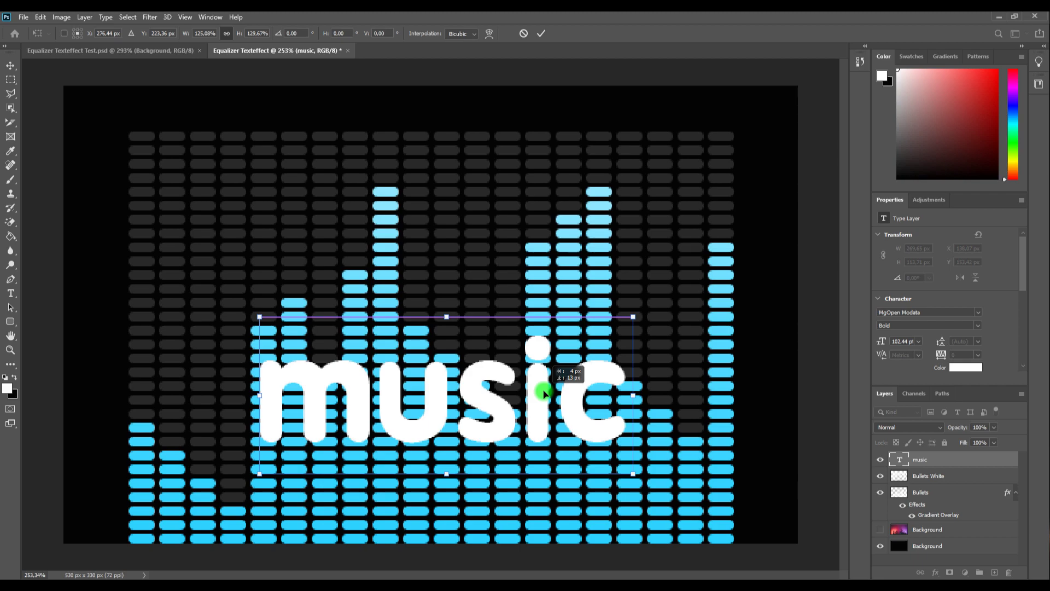
drag(545, 393, 545, 383)
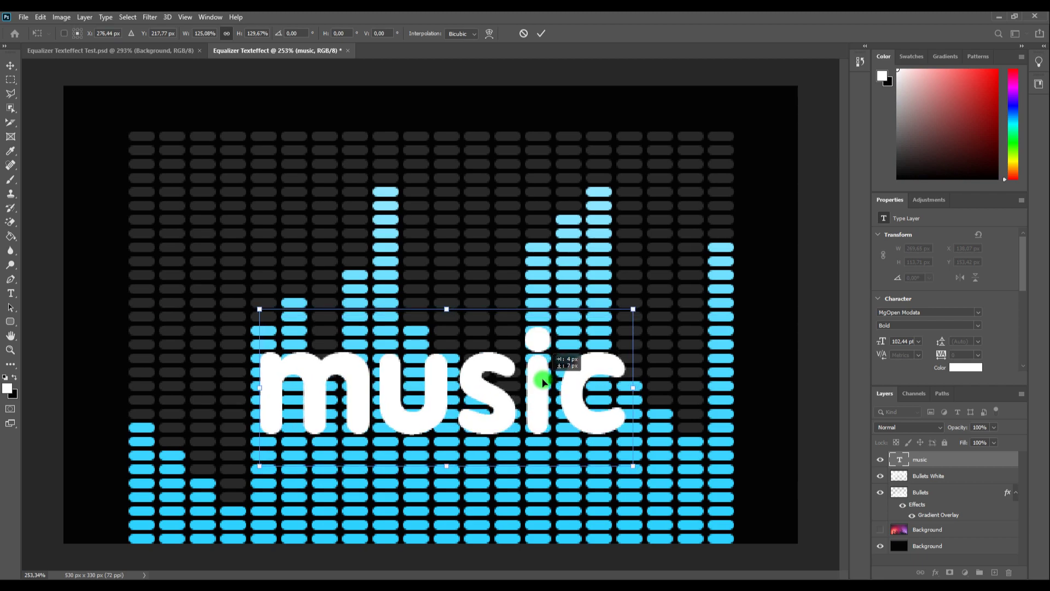
mouse_move(543, 383)
mouse_down()
mouse_move(544, 365)
mouse_move(558, 363)
mouse_move(554, 374)
mouse_move(559, 363)
mouse_up()
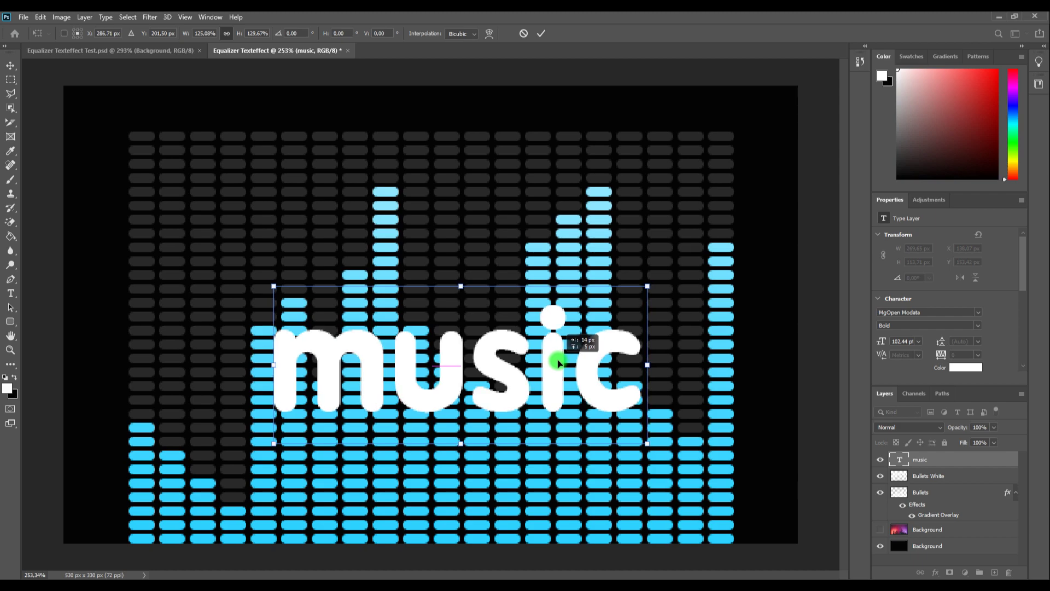
drag(276, 285, 254, 282)
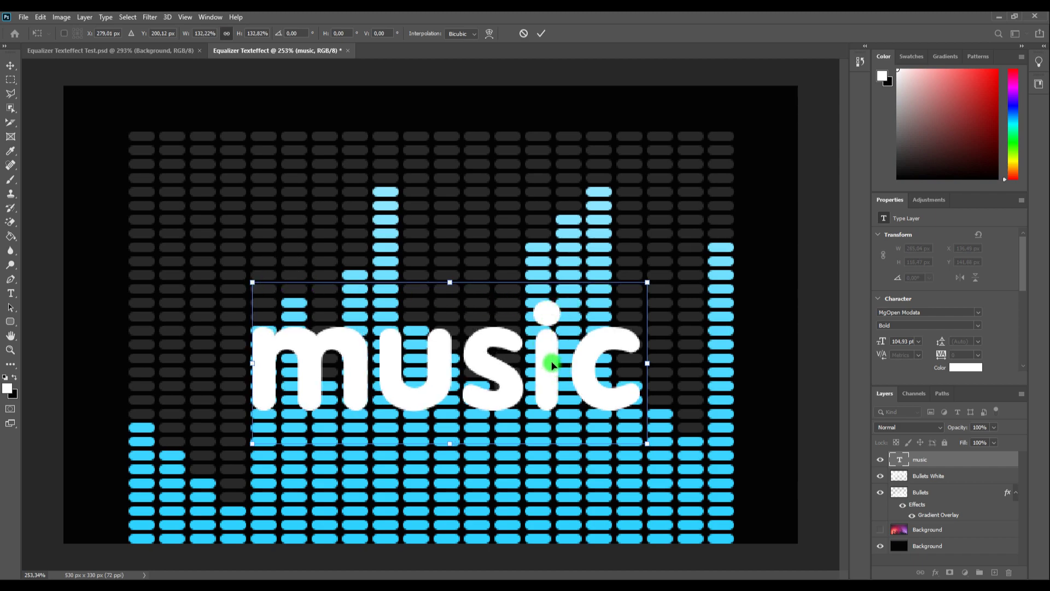
drag(552, 366, 553, 374)
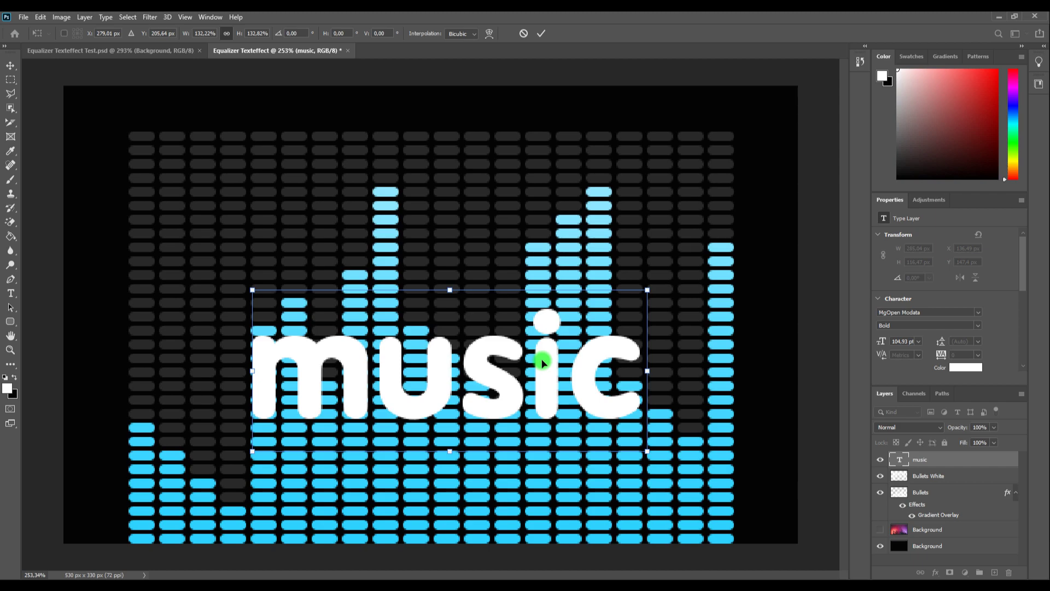
key(Return)
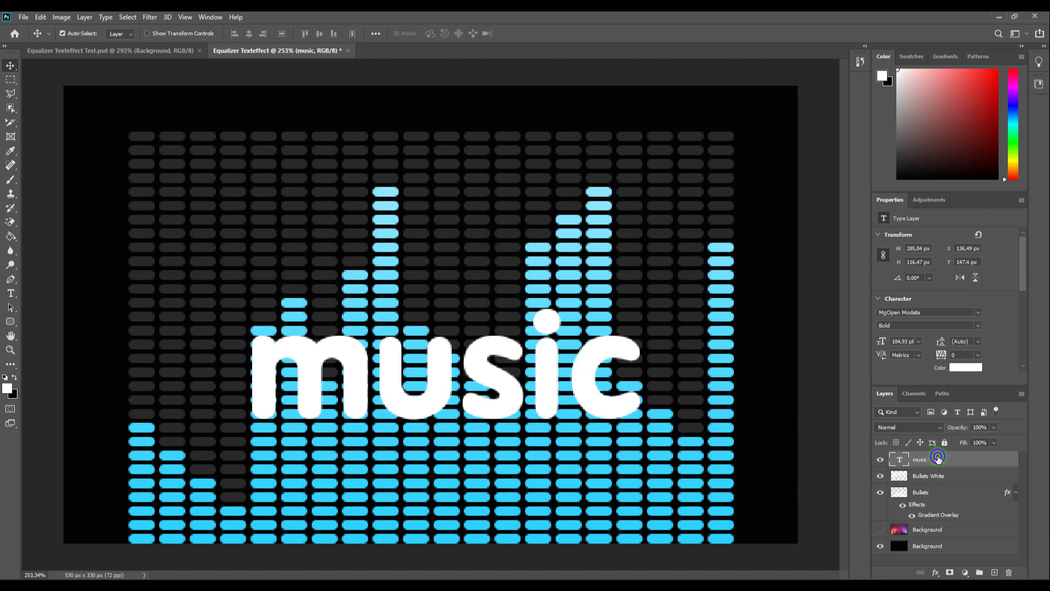
Move music below Bullets and Bullets White, then clip both bullet layers to it.
drag(938, 459, 941, 513)
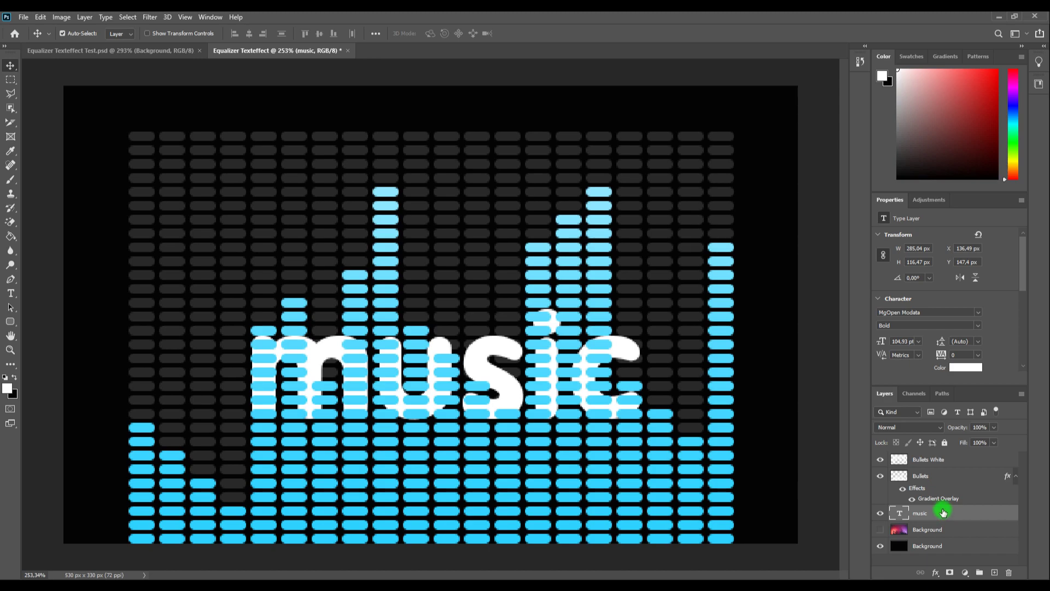
click(942, 477)
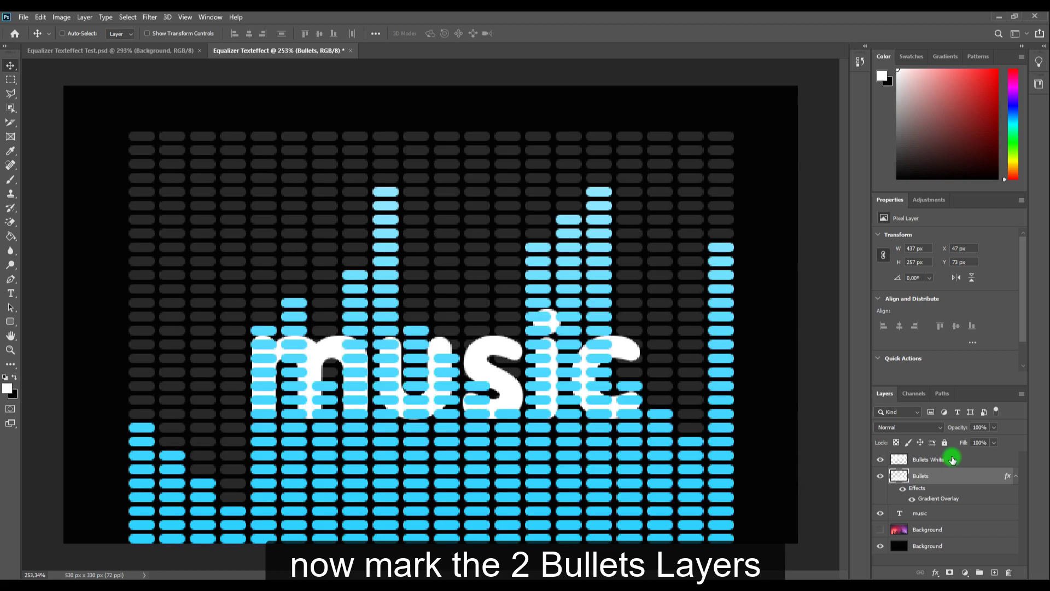
ctrl+click(952, 458)
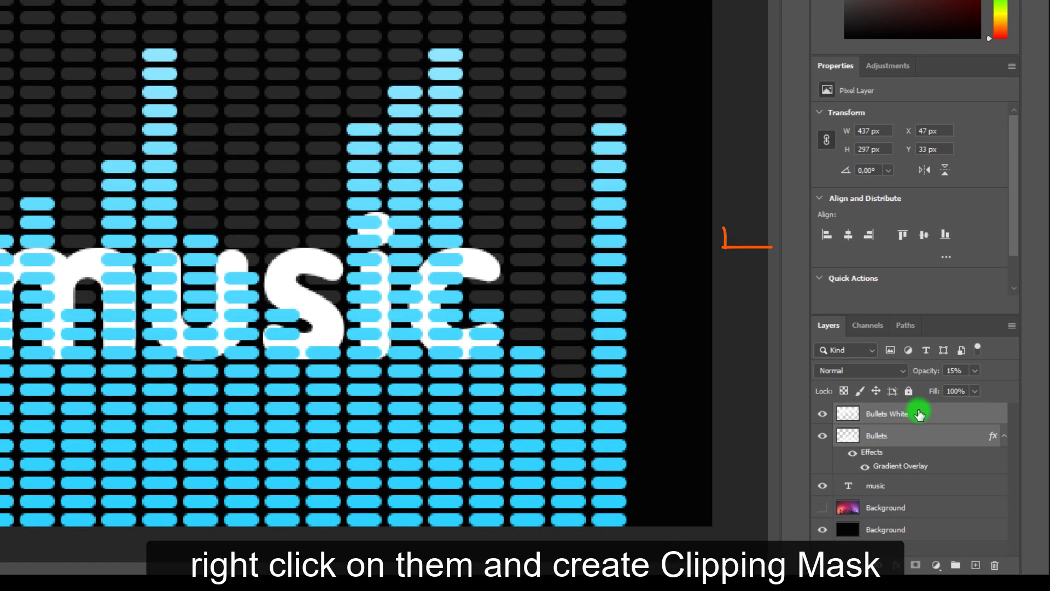
right_click(953, 458)
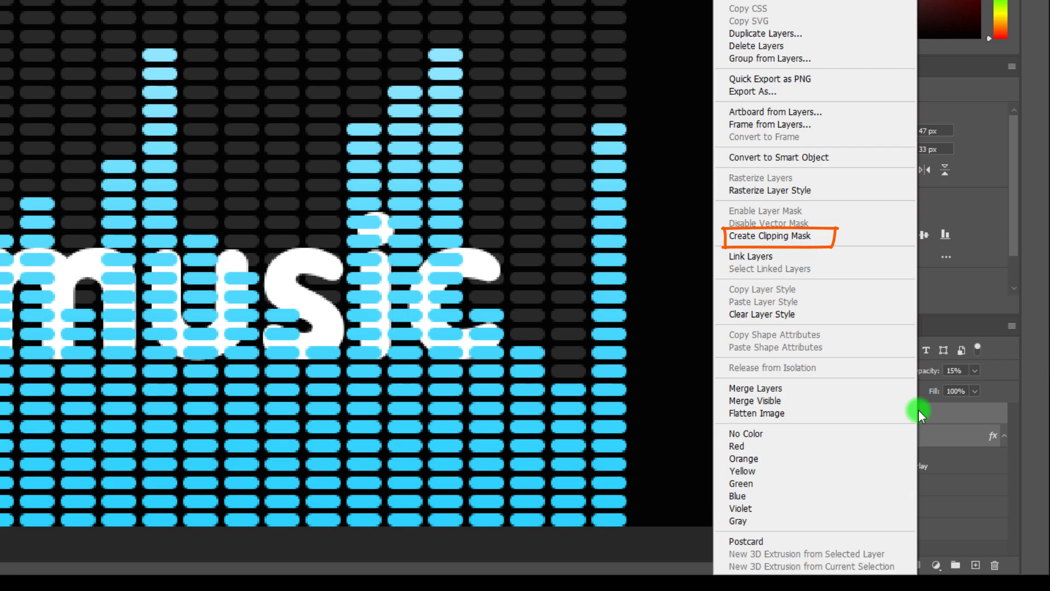
click(848, 238)
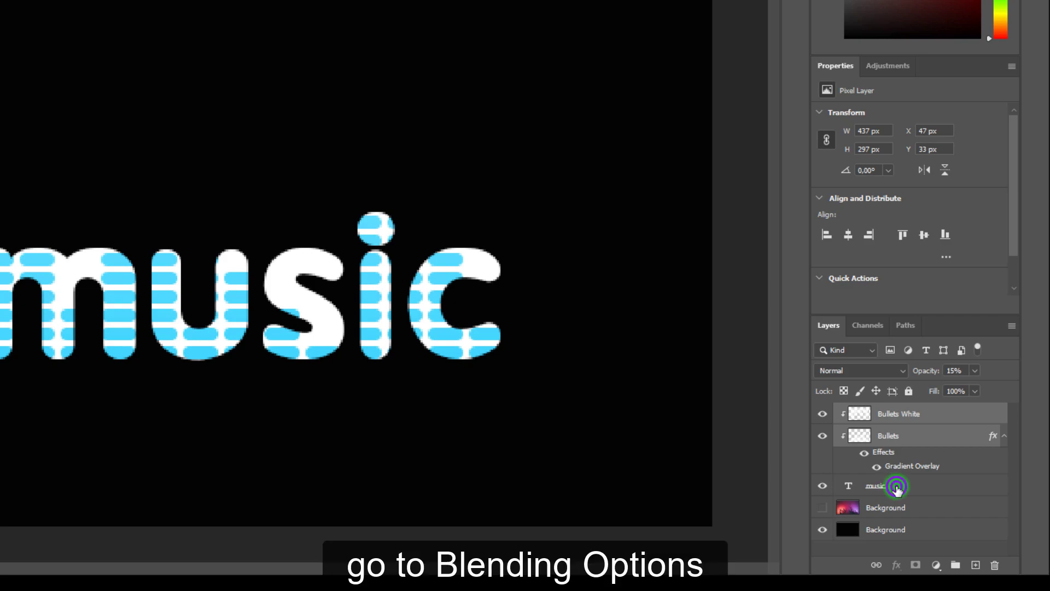
Turn off Blend Clipped Layers as Group for music and set its Fill Opacity to 0%.
click(897, 488)
double_click(897, 488)
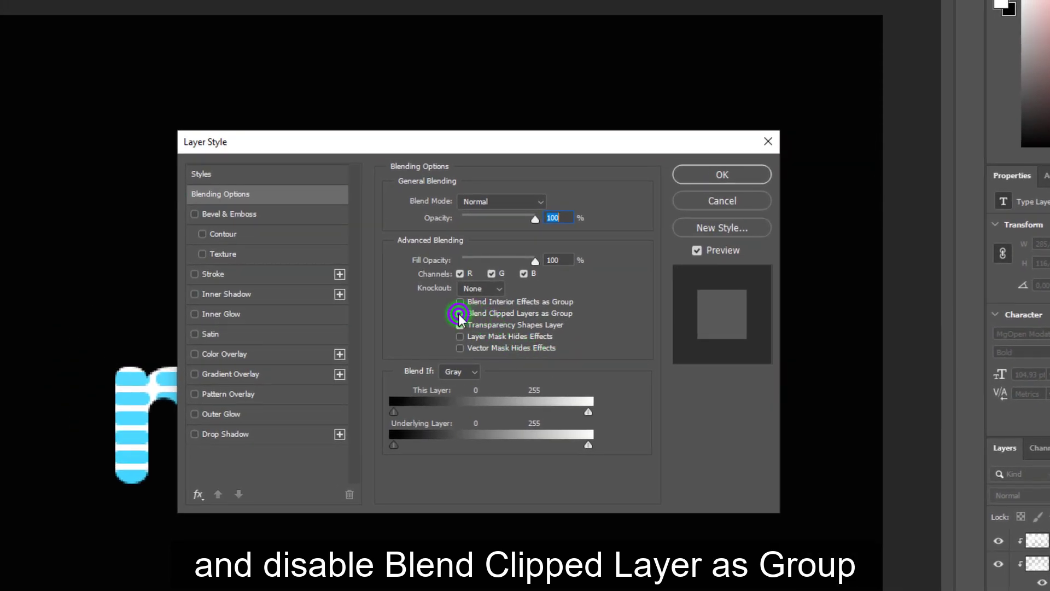
click(459, 313)
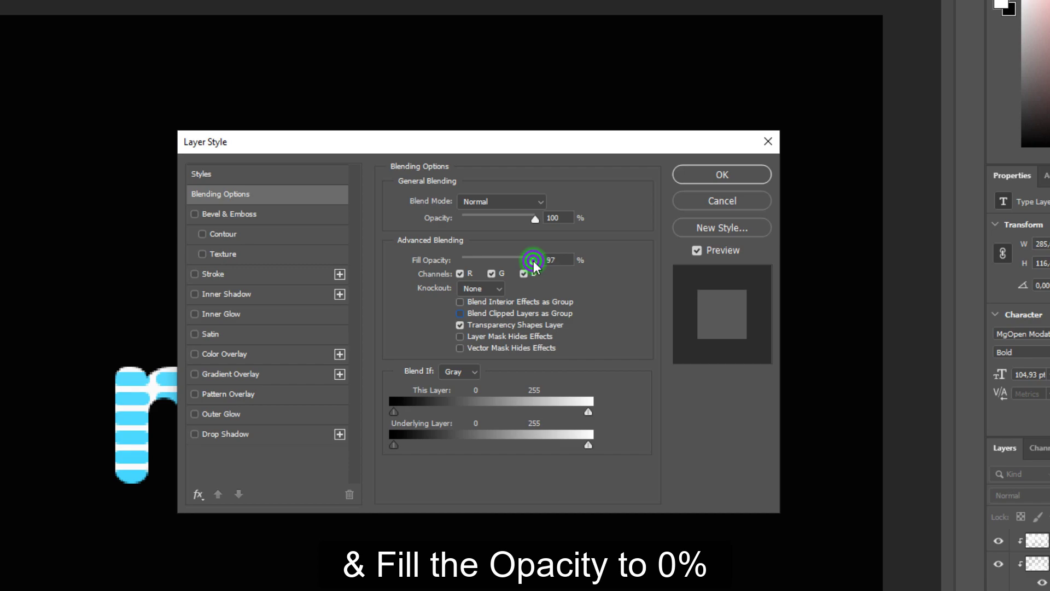
drag(533, 260, 446, 268)
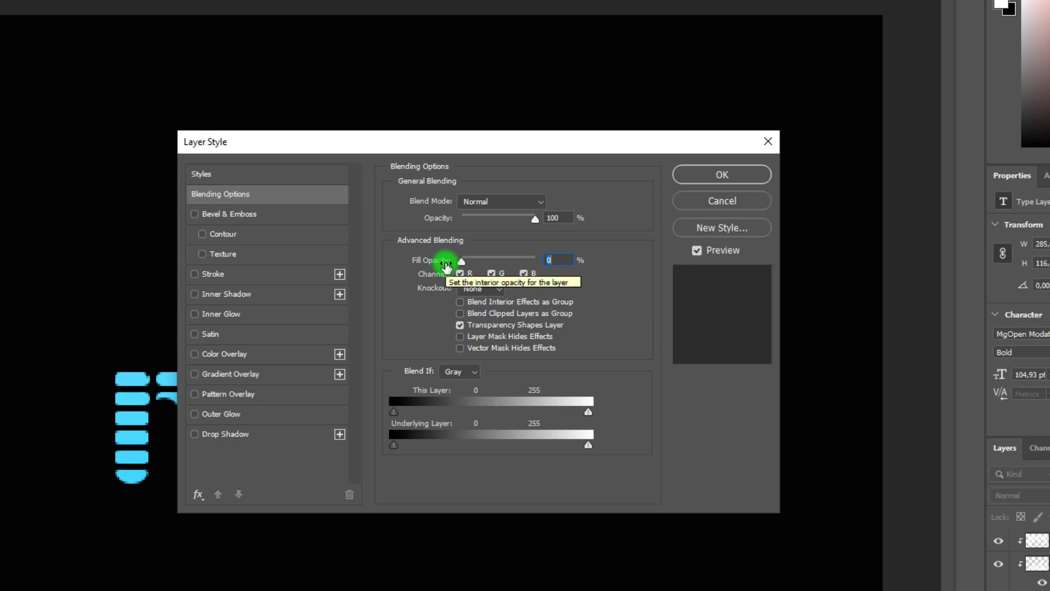
mouse_move(449, 144)
mouse_down()
mouse_move(630, 3)
mouse_move(602, 0)
mouse_up()
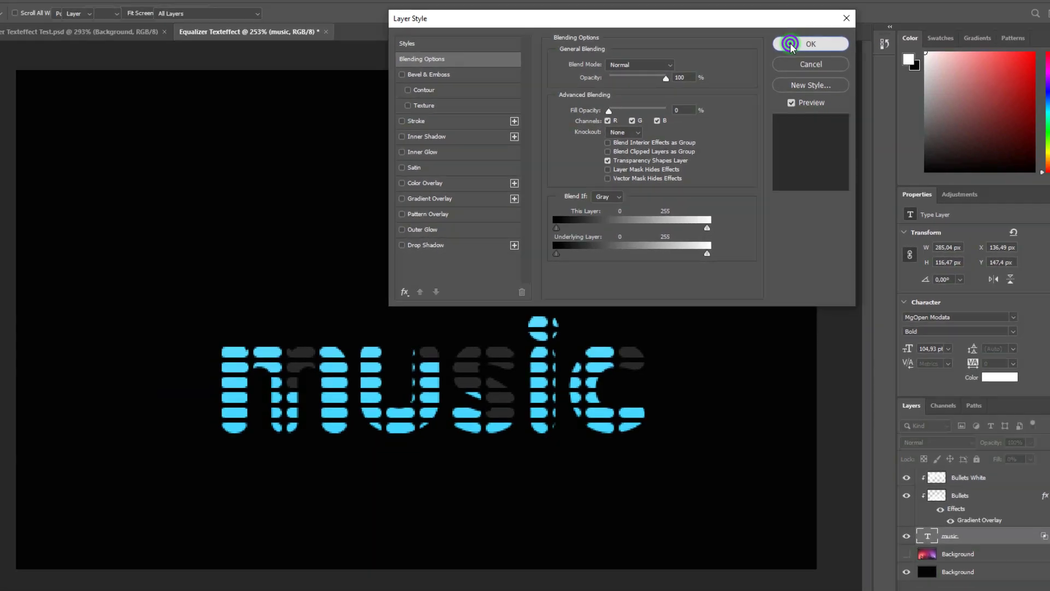
click(774, 65)
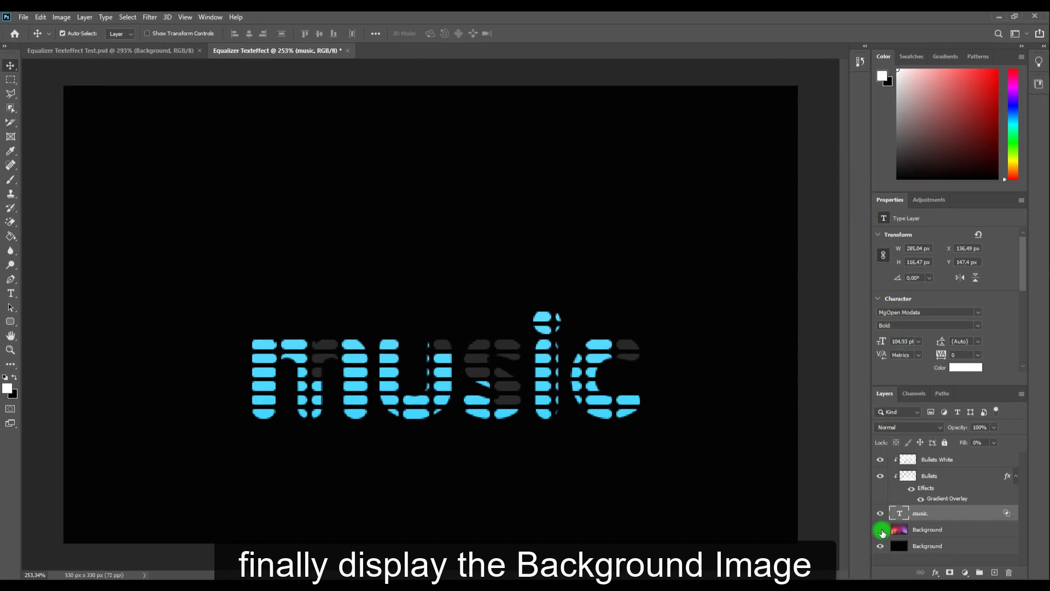
Show the crowd photo Background layer and shift the music and bullet layers up toward the top.
click(881, 530)
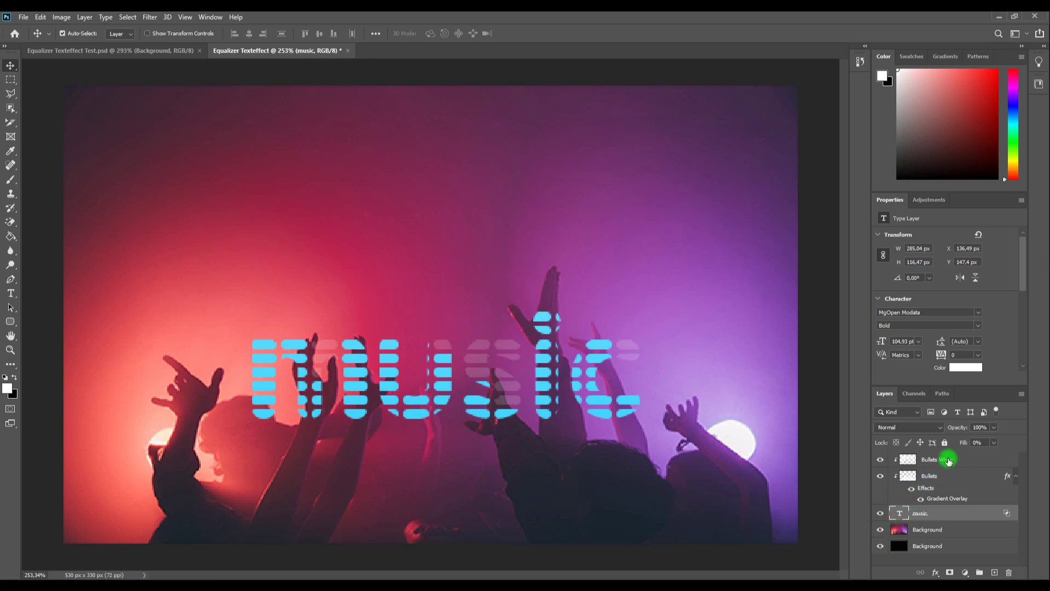
shift+click(960, 459)
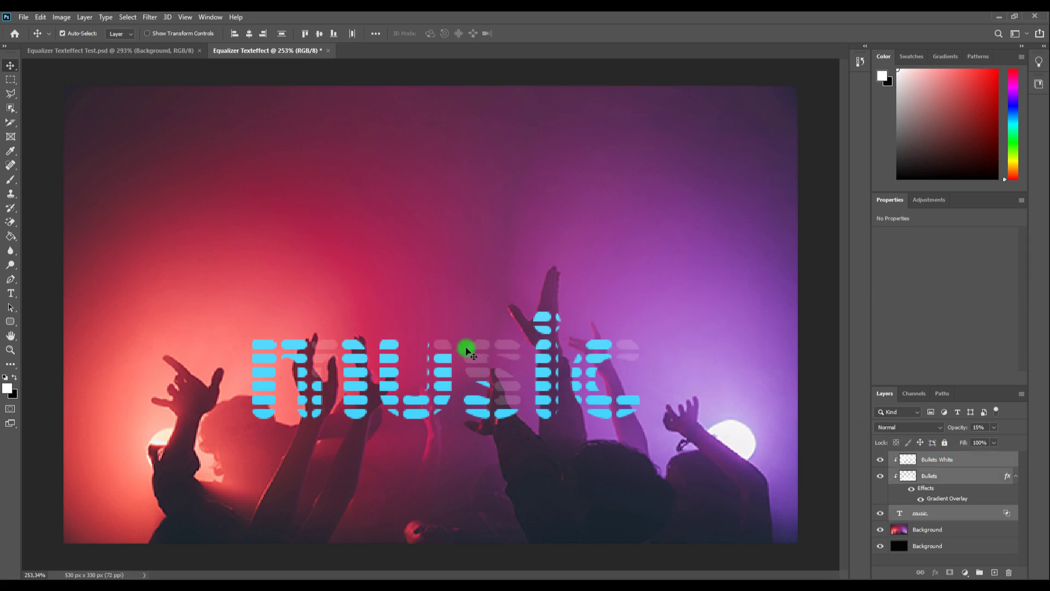
drag(473, 362, 436, 242)
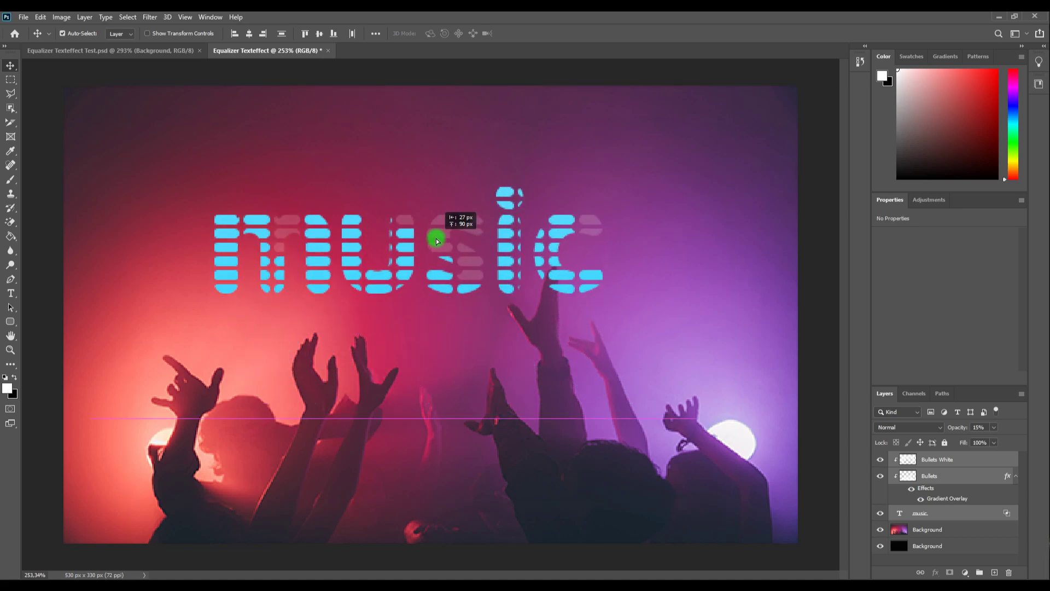
mouse_move(436, 242)
mouse_down()
mouse_move(465, 243)
mouse_move(443, 242)
mouse_up()
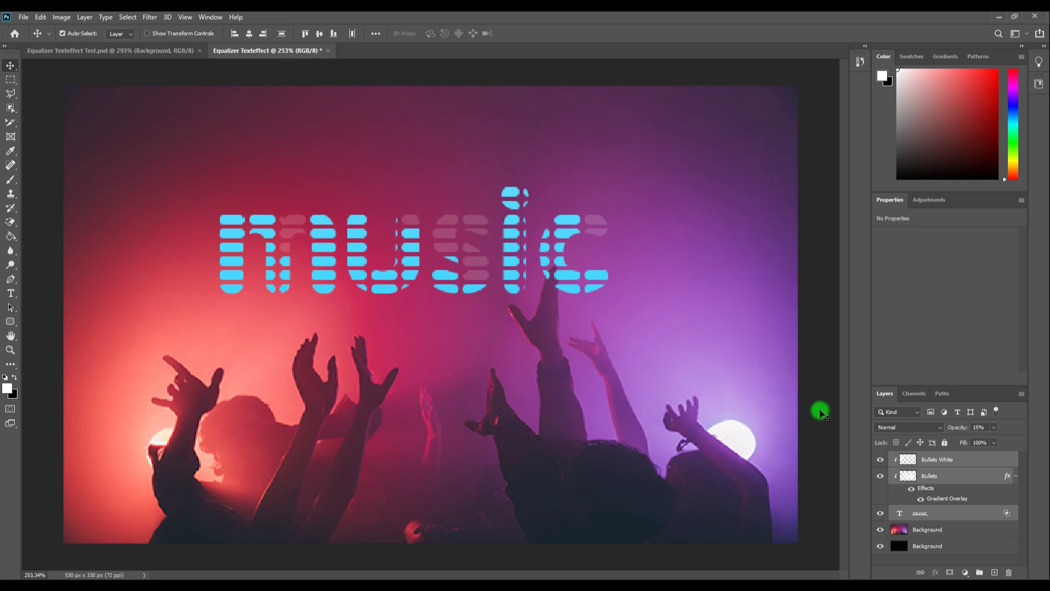
click(992, 442)
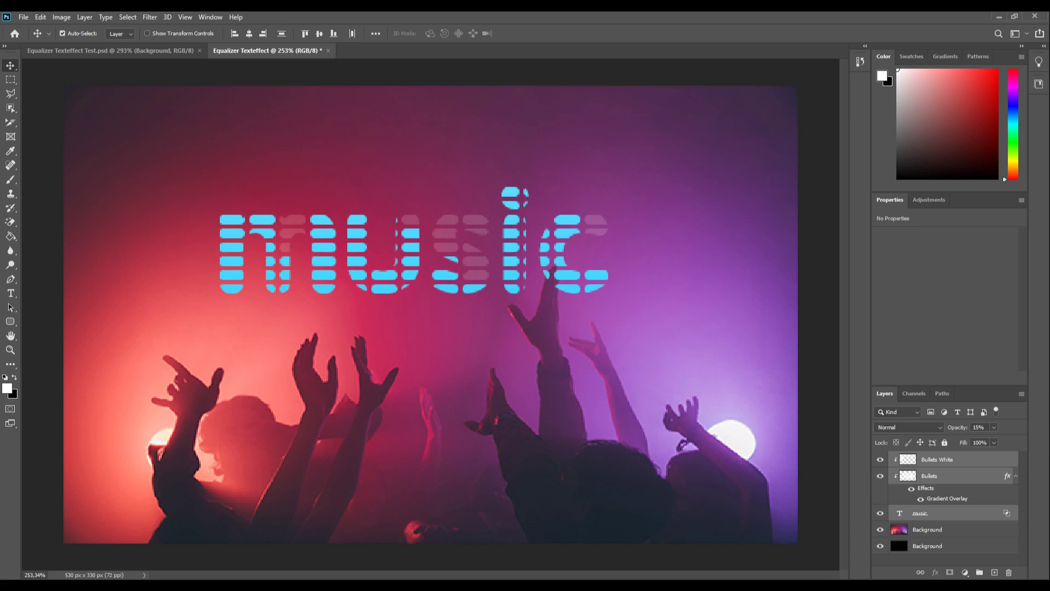